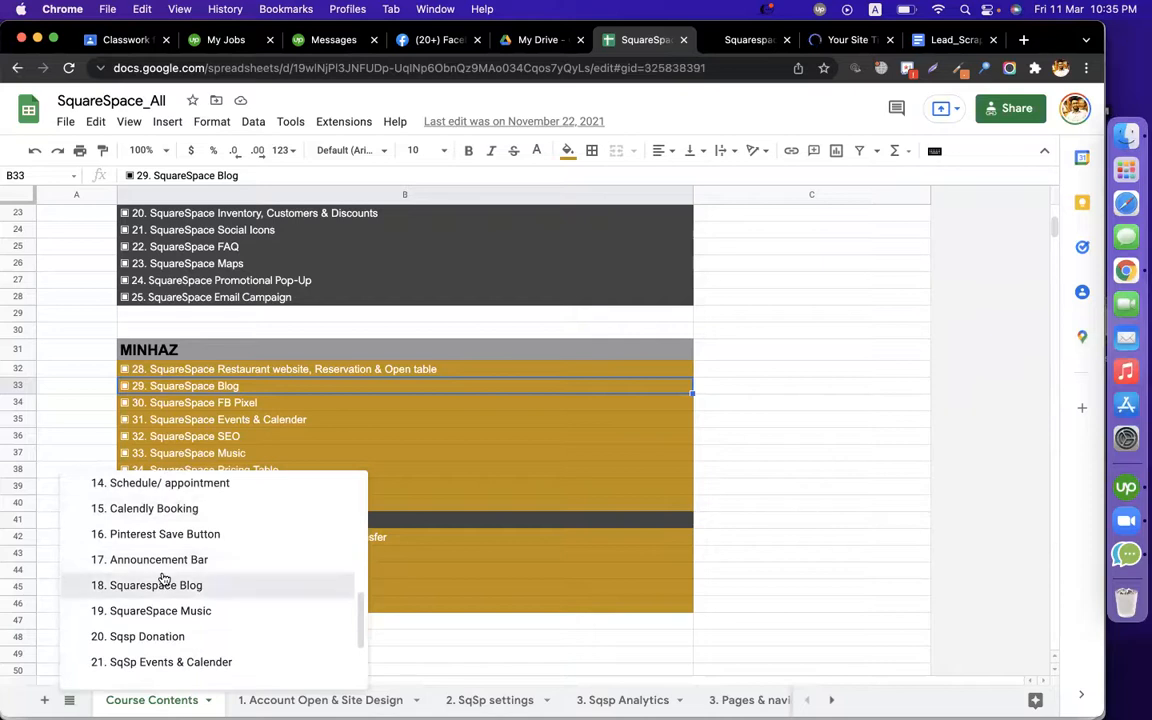
View the Squarespace Blog notes sheet, then dismiss the existing trial site's welcome dialog and close that site to return to the Squarespace dashboard.
{"action": "left_click", "coordinate": [770, 446]}
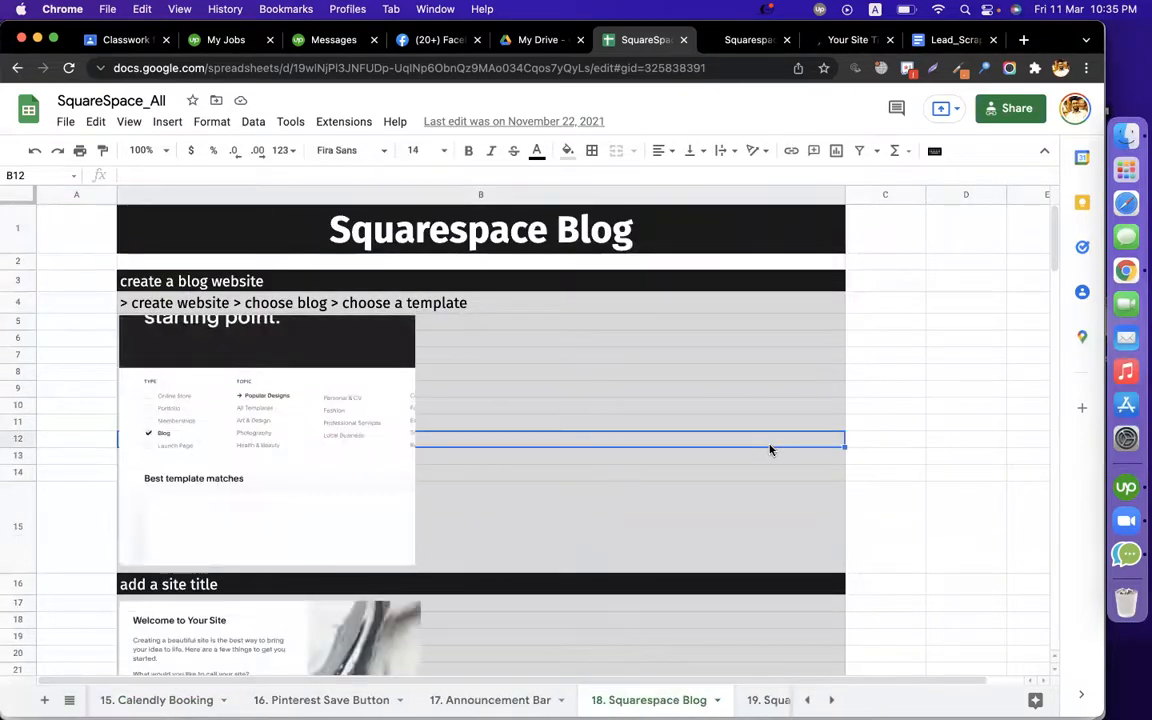
{"action": "left_click", "coordinate": [752, 40]}
{"action": "left_click", "coordinate": [841, 45]}
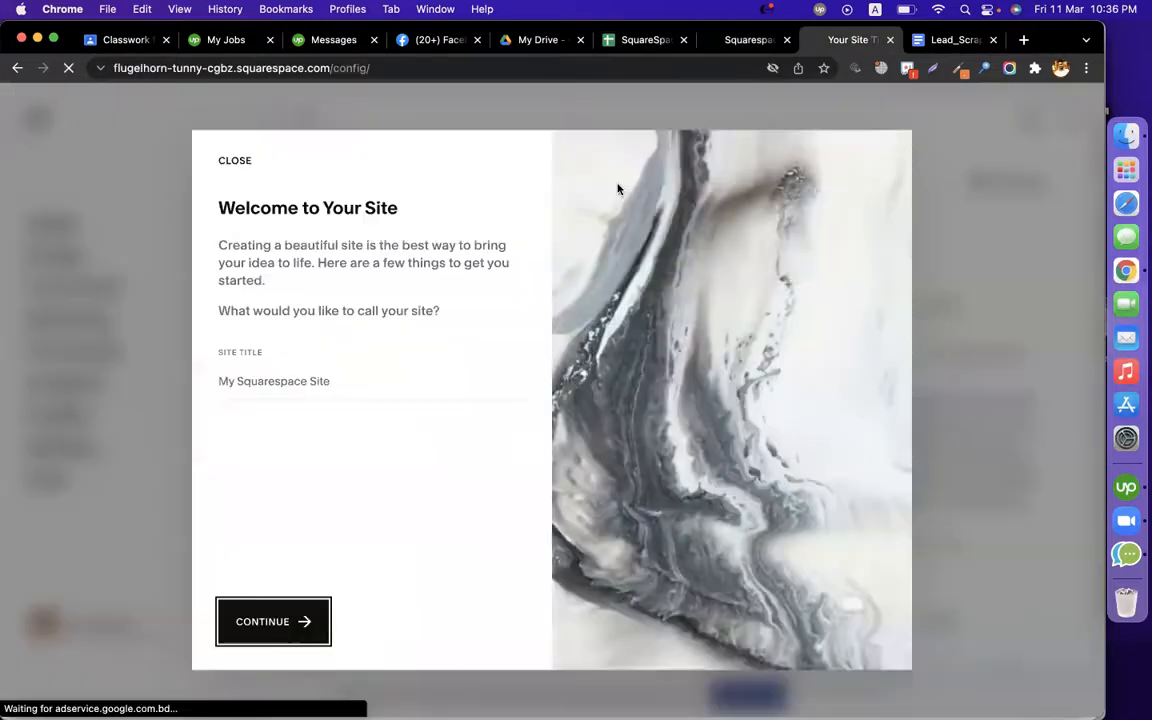
{"action": "left_click", "coordinate": [236, 161]}
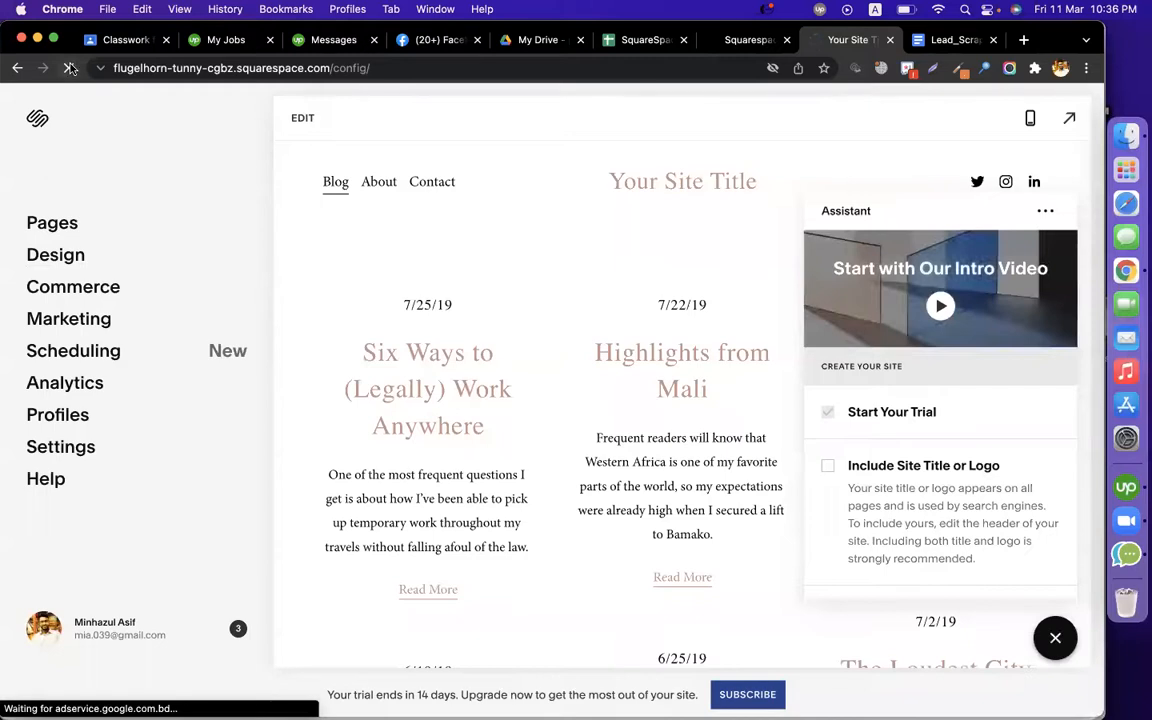
{"action": "left_click", "coordinate": [750, 40]}
{"action": "left_click", "coordinate": [890, 40]}
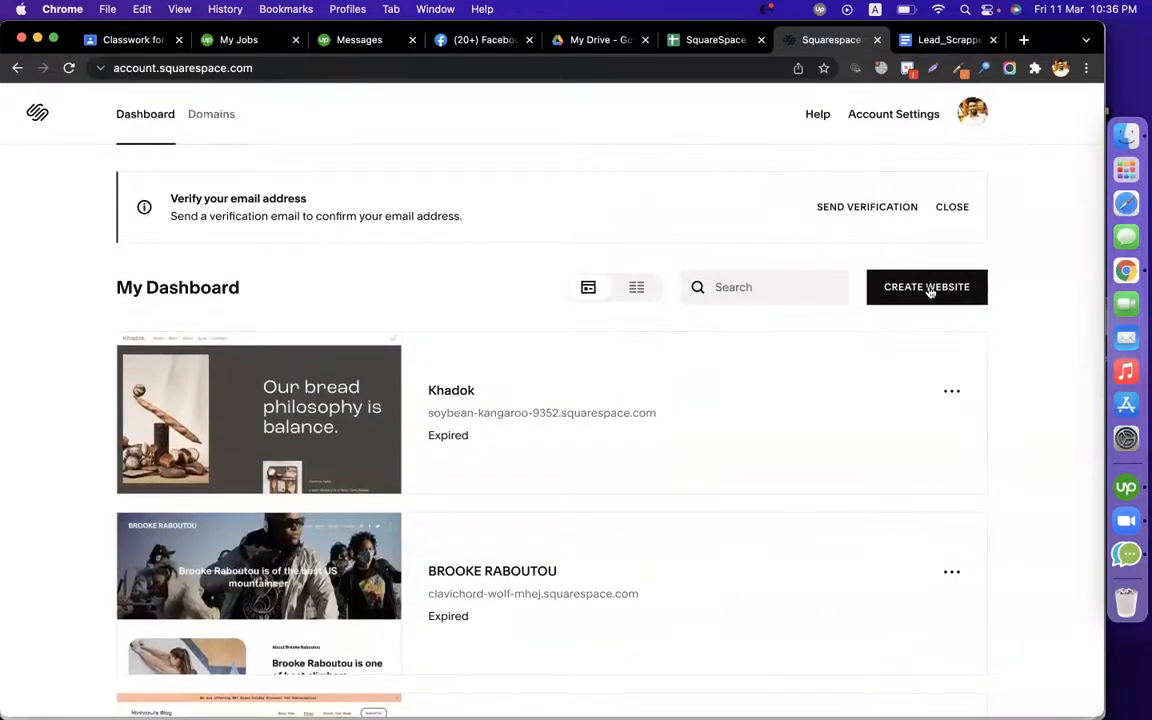
Create a new website, filtering the templates by the Blog type and starting with the Lusaka template.
{"action": "left_click", "coordinate": [927, 288]}
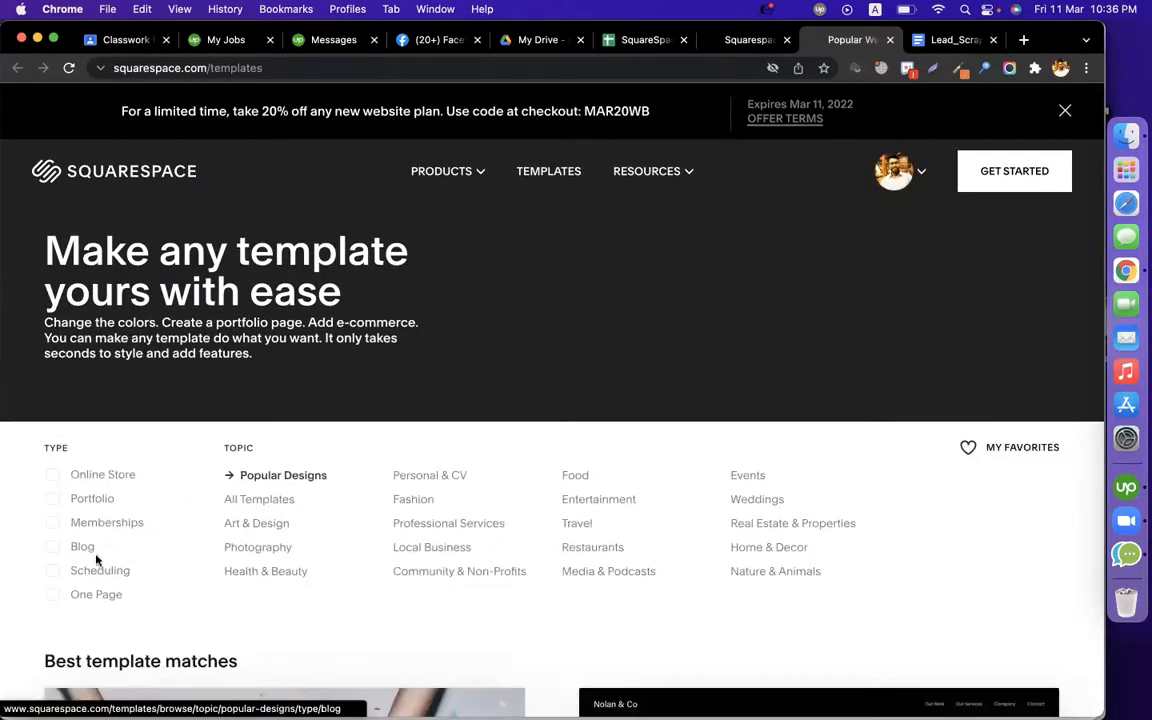
{"action": "left_click", "coordinate": [85, 547]}
{"action": "scroll", "coordinate": [425, 592], "scroll_direction": "down", "scroll_amount": 3}
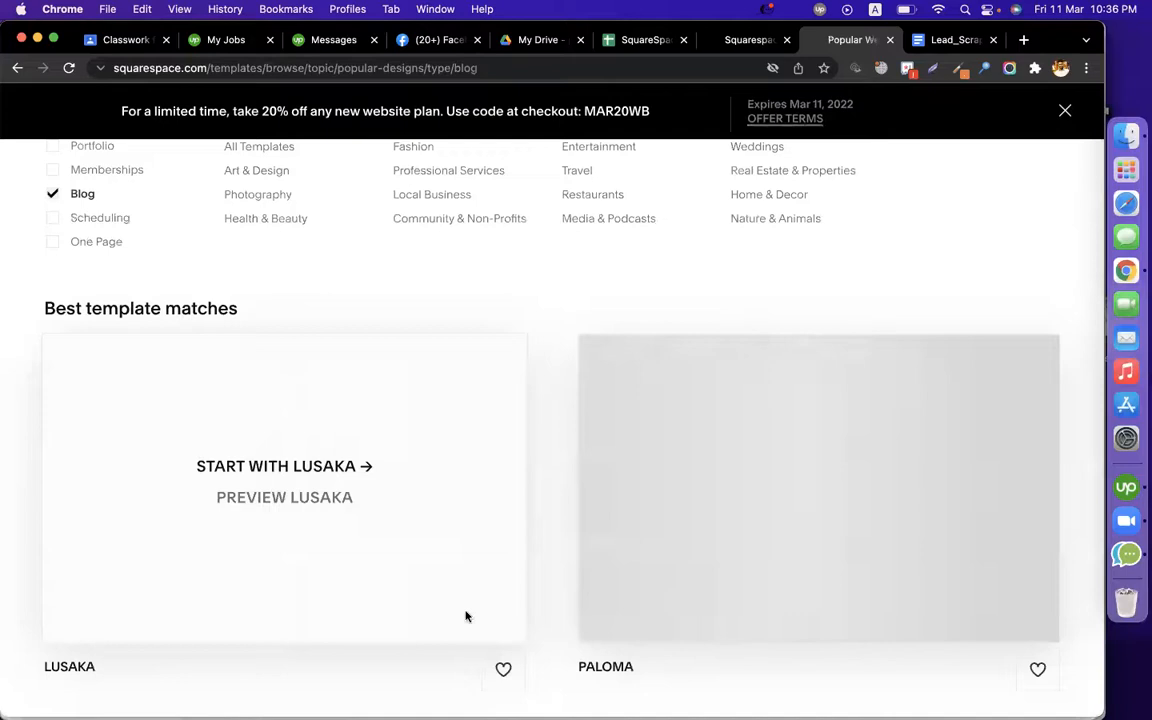
{"action": "scroll", "coordinate": [525, 282], "scroll_direction": "down", "scroll_amount": 2}
{"action": "mouse_move", "coordinate": [342, 440]}
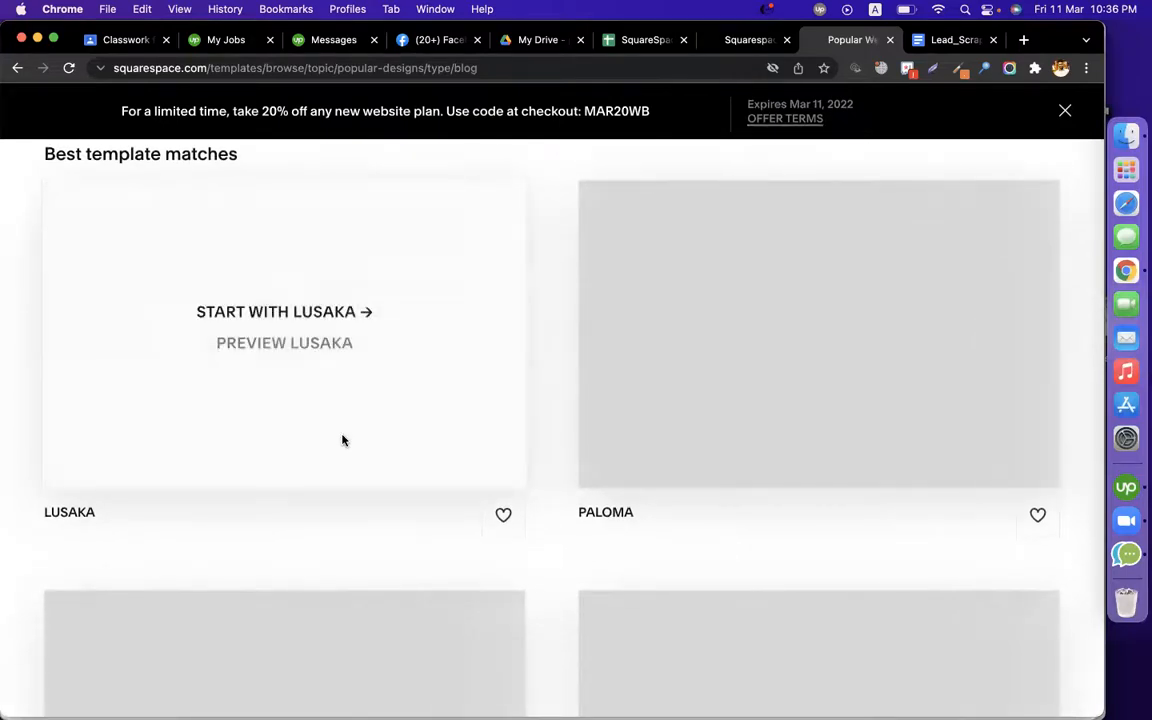
{"action": "left_click", "coordinate": [316, 313]}
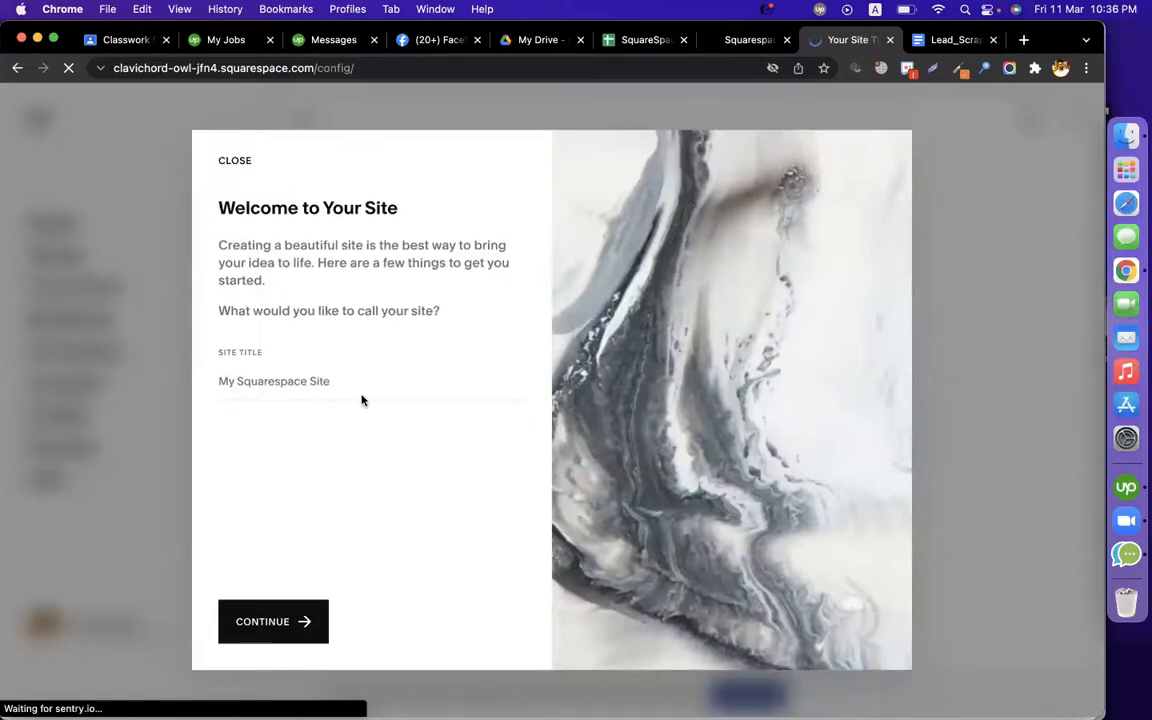
Set the new site's title to "my blog" and complete the welcome introduction.
{"action": "left_click", "coordinate": [339, 383]}
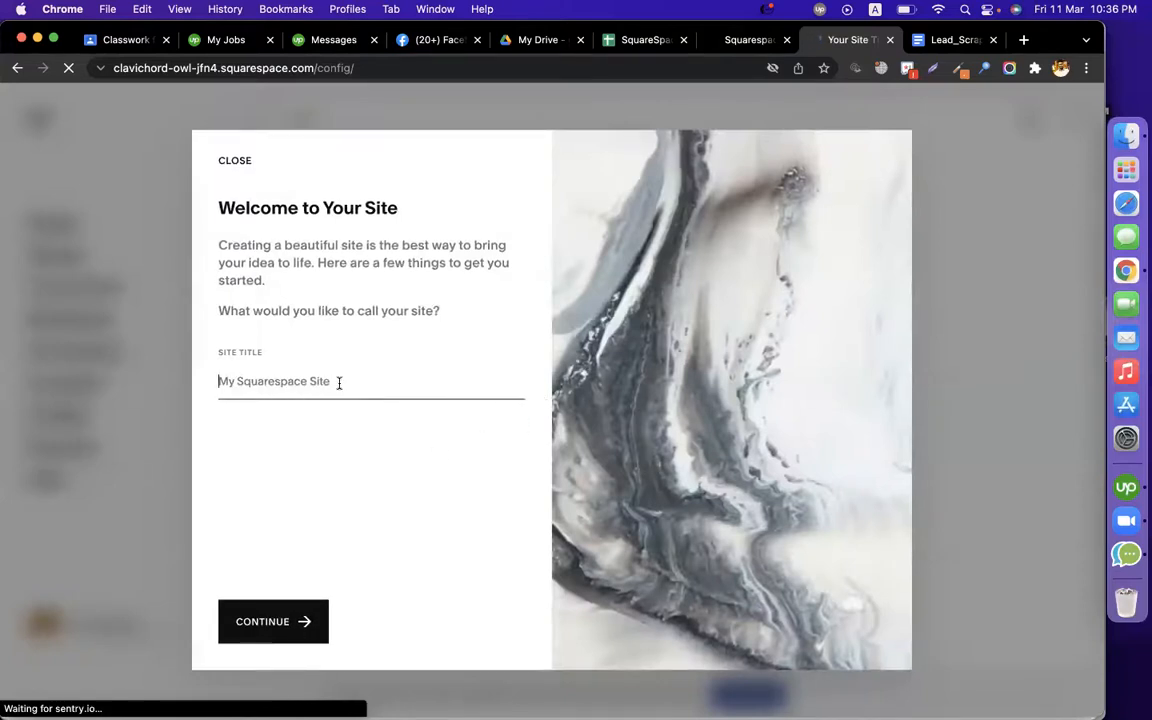
{"action": "type", "text": "my blog"}
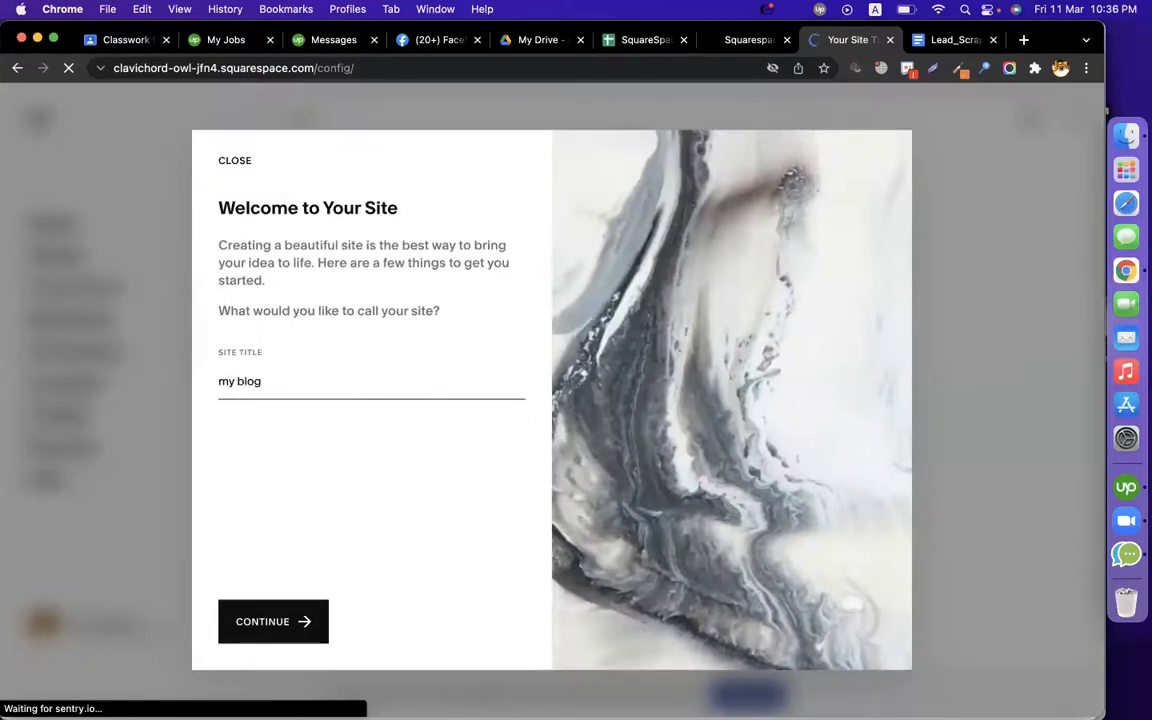
{"action": "key", "text": "Return"}
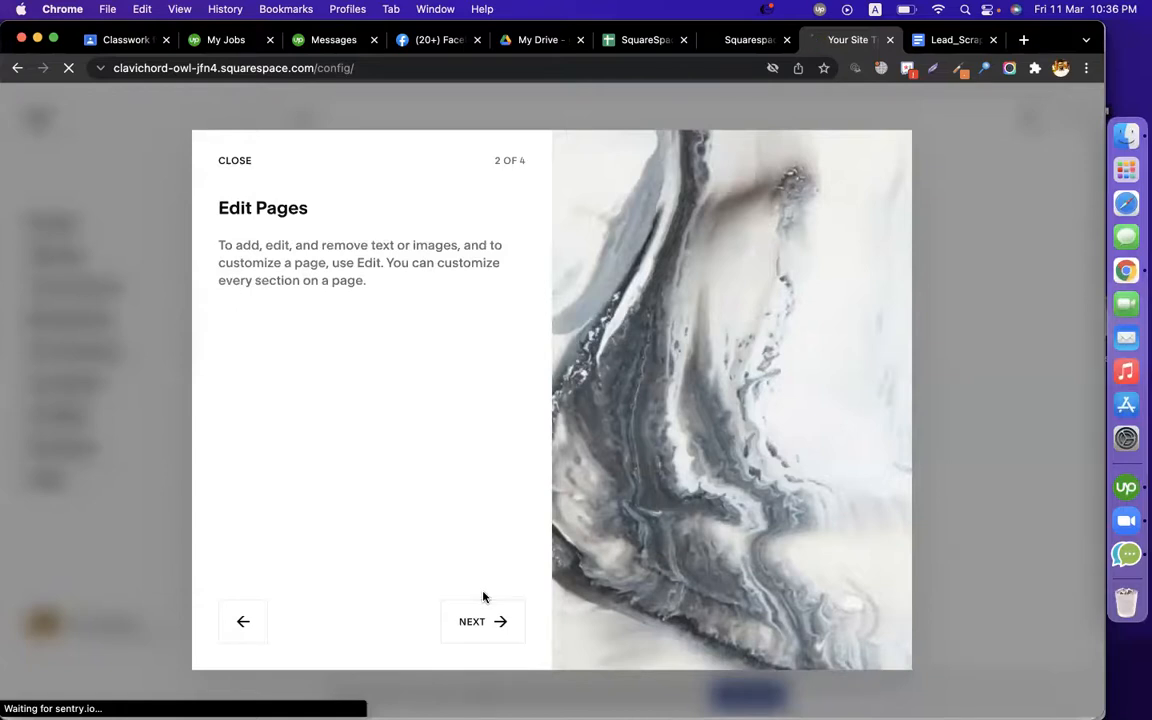
{"action": "left_click", "coordinate": [483, 618]}
{"action": "left_click", "coordinate": [490, 632]}
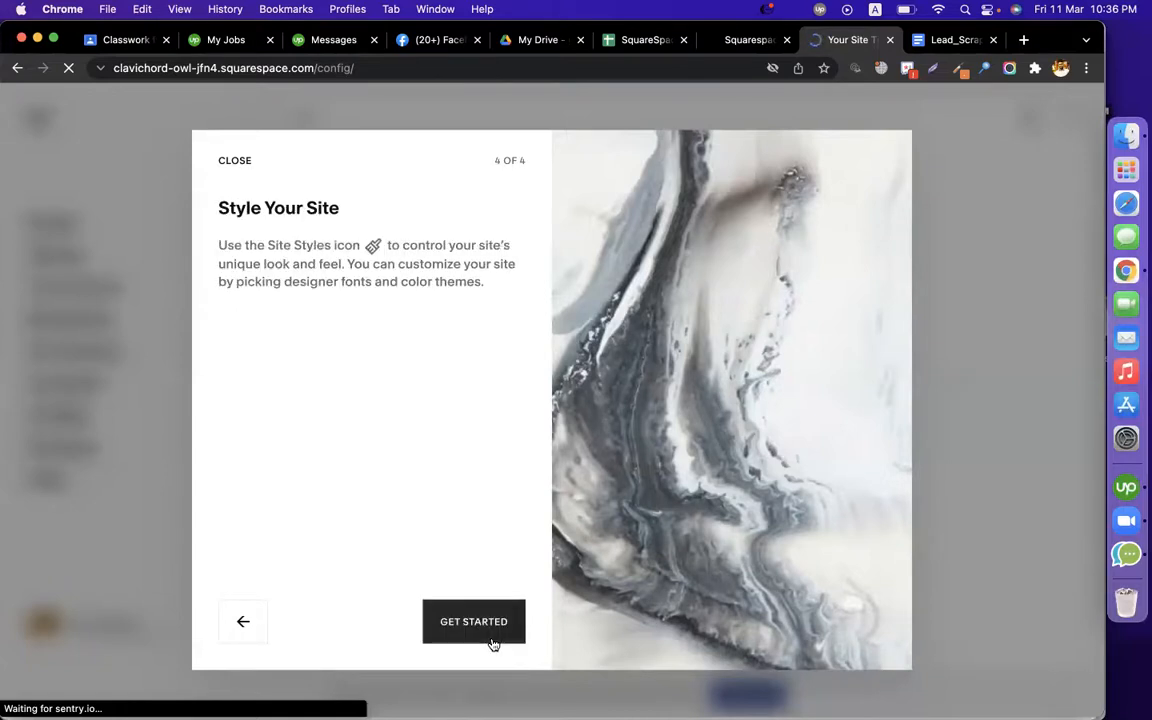
{"action": "left_click", "coordinate": [489, 636]}
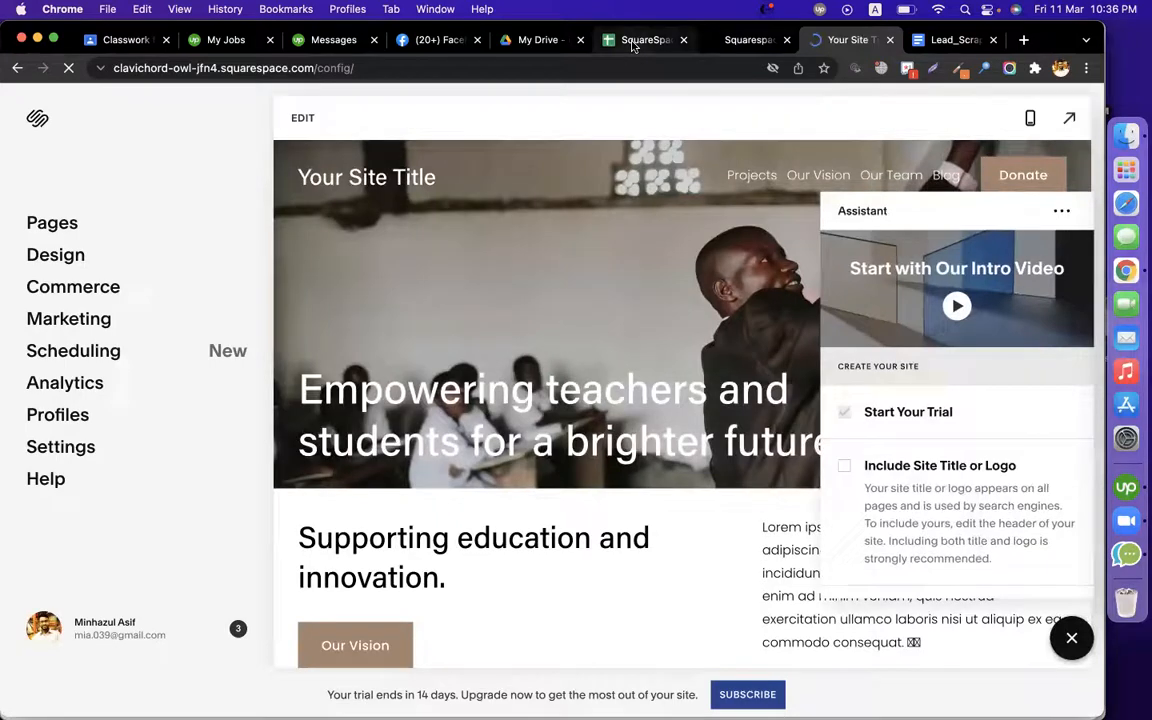
Switch to the Google Sheets notes and review the Squarespace Blog instructions down to the "go to news / blog page" section.
{"action": "left_click", "coordinate": [640, 40]}
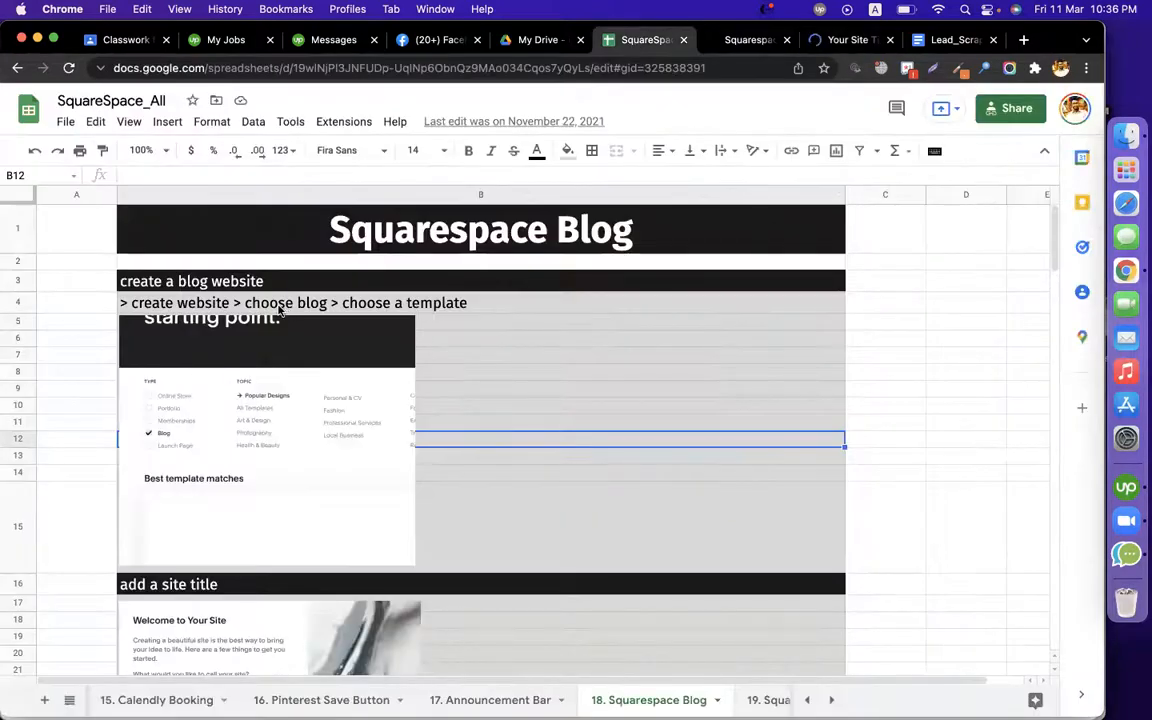
{"action": "left_click", "coordinate": [281, 311]}
{"action": "scroll", "coordinate": [329, 416], "scroll_direction": "down", "scroll_amount": 5}
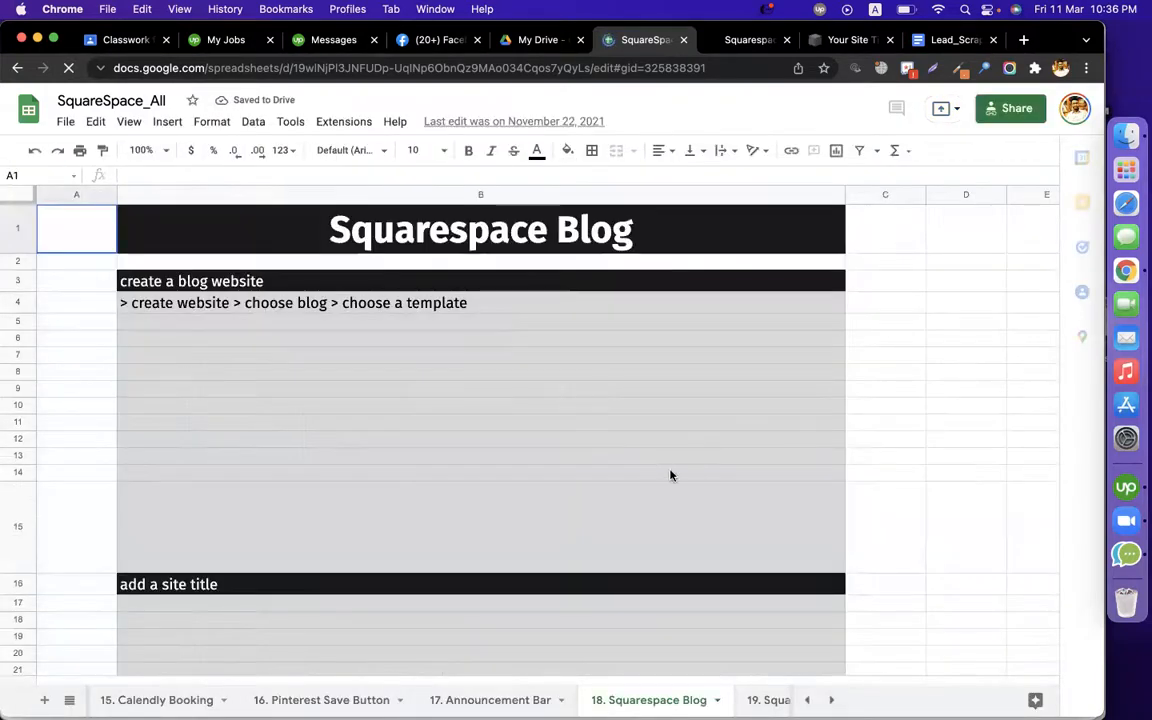
{"action": "scroll", "coordinate": [668, 470], "scroll_direction": "down", "scroll_amount": 5}
{"action": "scroll", "coordinate": [670, 475], "scroll_direction": "down", "scroll_amount": 3}
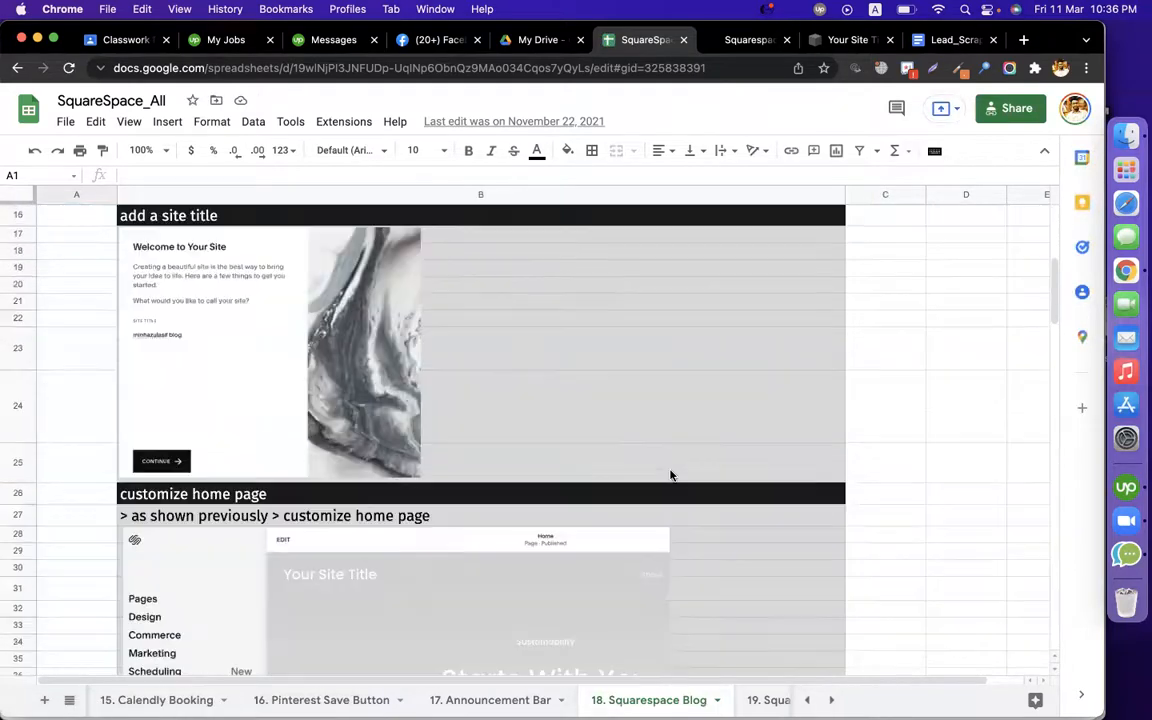
{"action": "scroll", "coordinate": [670, 475], "scroll_direction": "down", "scroll_amount": 10}
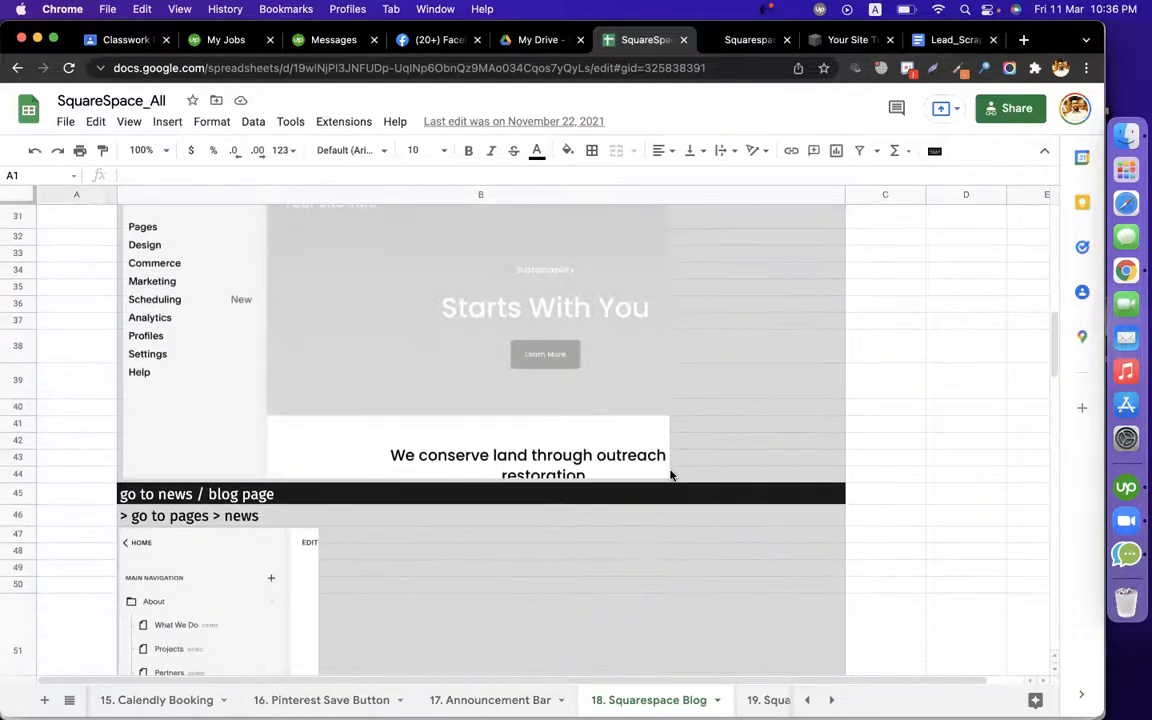
{"action": "scroll", "coordinate": [670, 475], "scroll_direction": "down", "scroll_amount": 2}
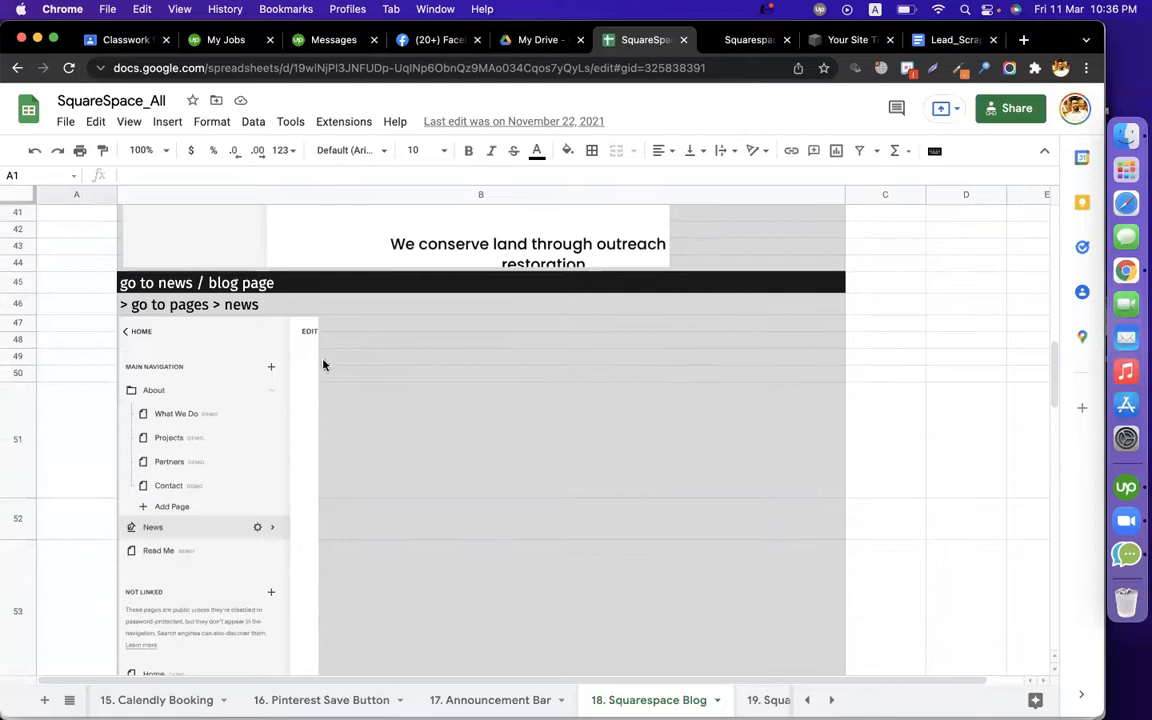
{"action": "left_click", "coordinate": [268, 284]}
{"action": "scroll", "coordinate": [445, 350], "scroll_direction": "down", "scroll_amount": 2}
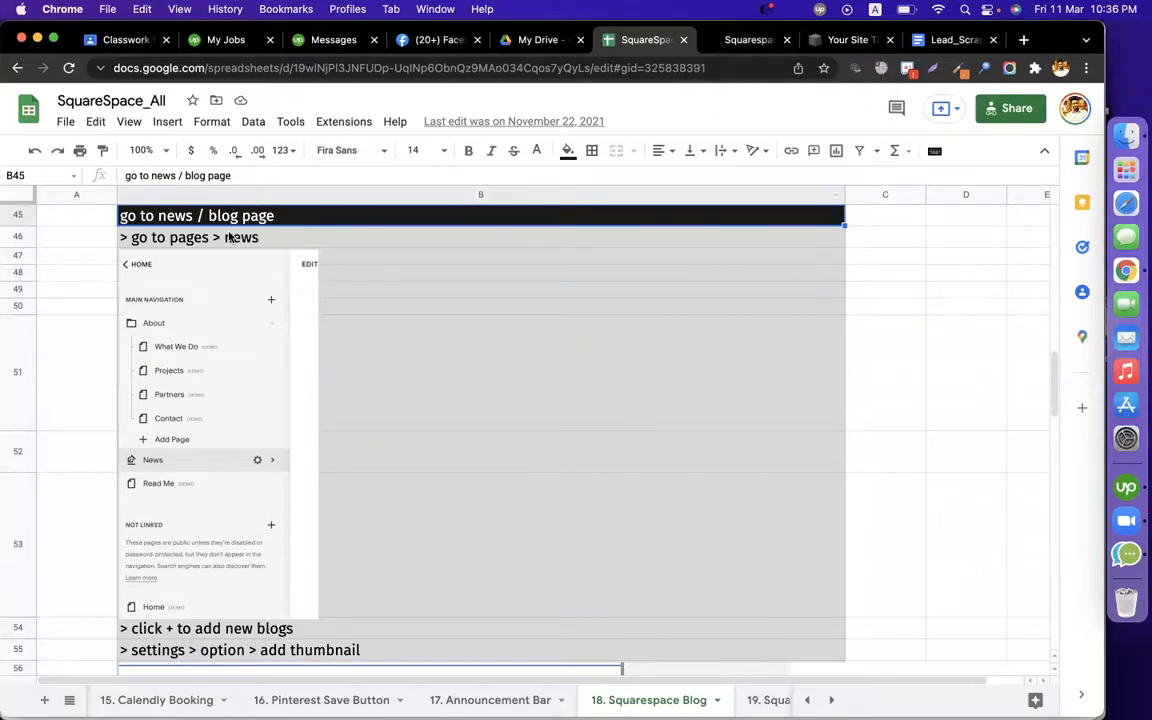
Switch back to the new Squarespace site, close the Assistant and open the Blog page from the main navigation.
{"action": "left_click", "coordinate": [745, 40]}
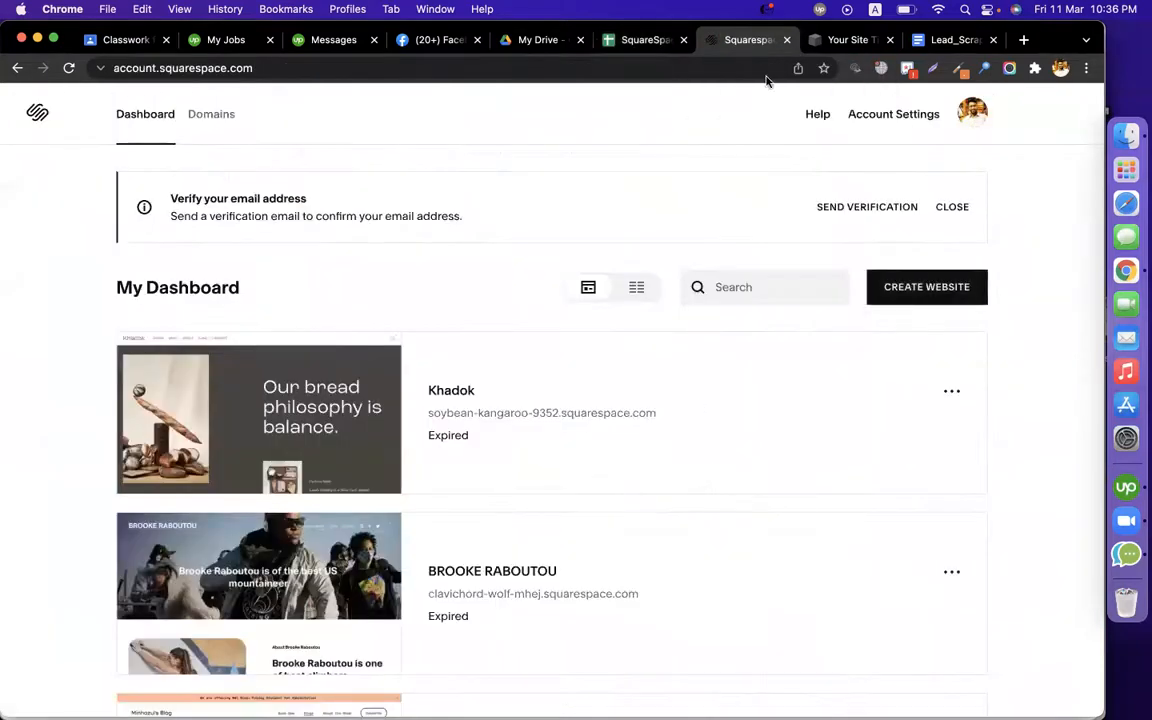
{"action": "left_click_drag", "start_coordinate": [848, 40], "coordinate": [745, 40]}
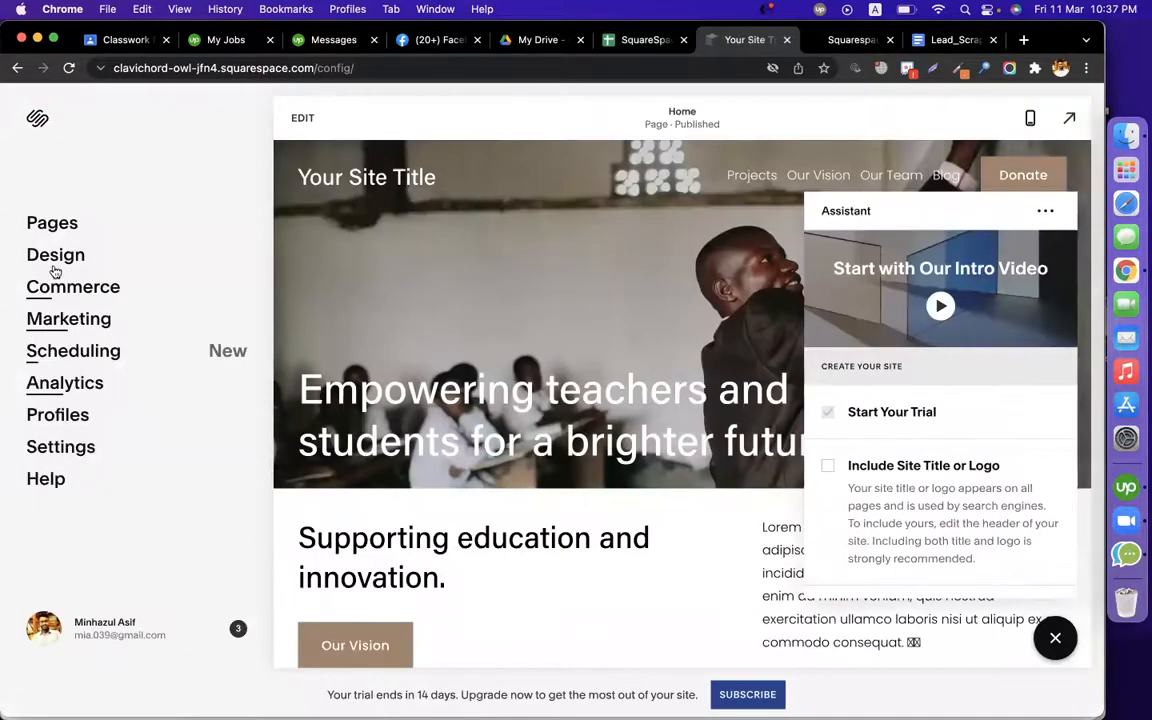
{"action": "left_click", "coordinate": [51, 223]}
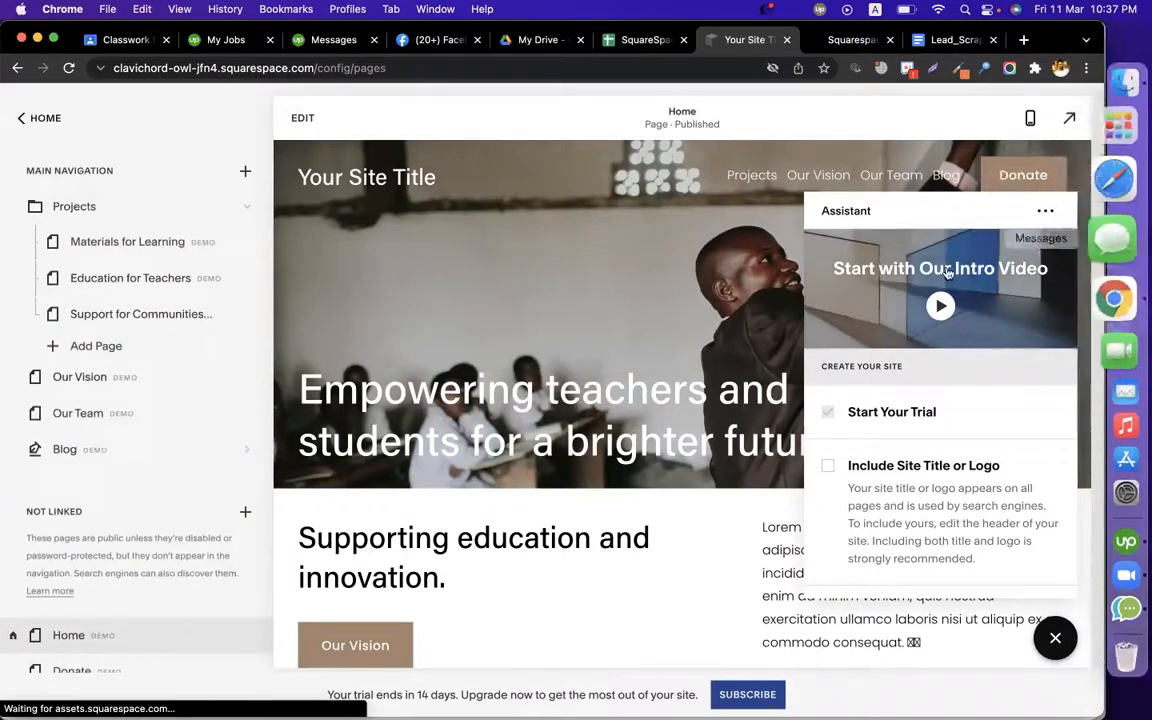
{"action": "left_click", "coordinate": [1053, 636]}
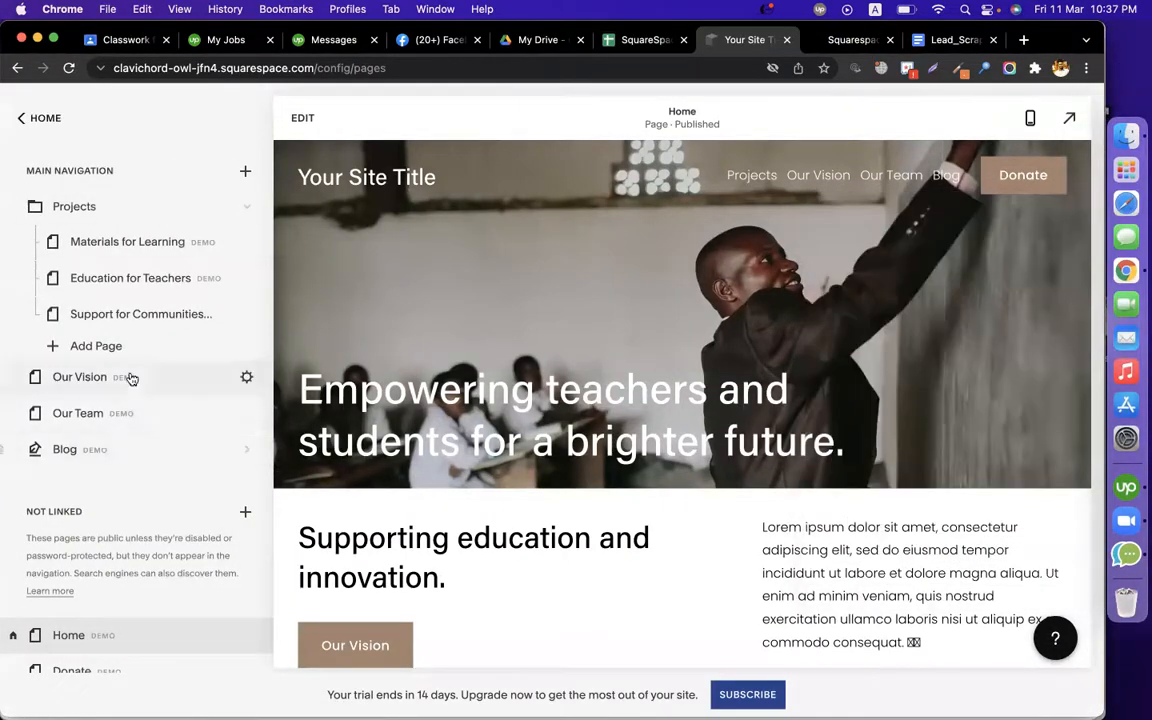
{"action": "left_click", "coordinate": [117, 452]}
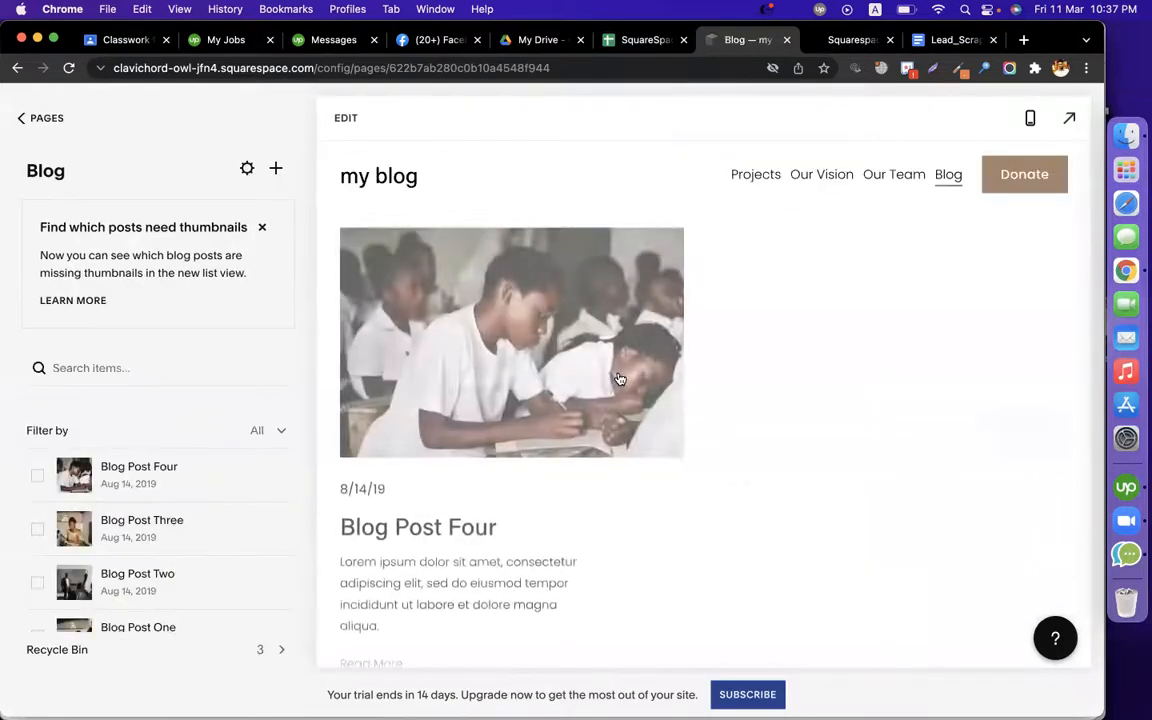
Browse the posts on the Blog page, then open Blog Post Four in a separate tab and examine the whole post.
{"action": "scroll", "coordinate": [664, 564], "scroll_direction": "down", "scroll_amount": 3}
{"action": "scroll", "coordinate": [663, 560], "scroll_direction": "down", "scroll_amount": 5}
{"action": "scroll", "coordinate": [663, 560], "scroll_direction": "up", "scroll_amount": 10}
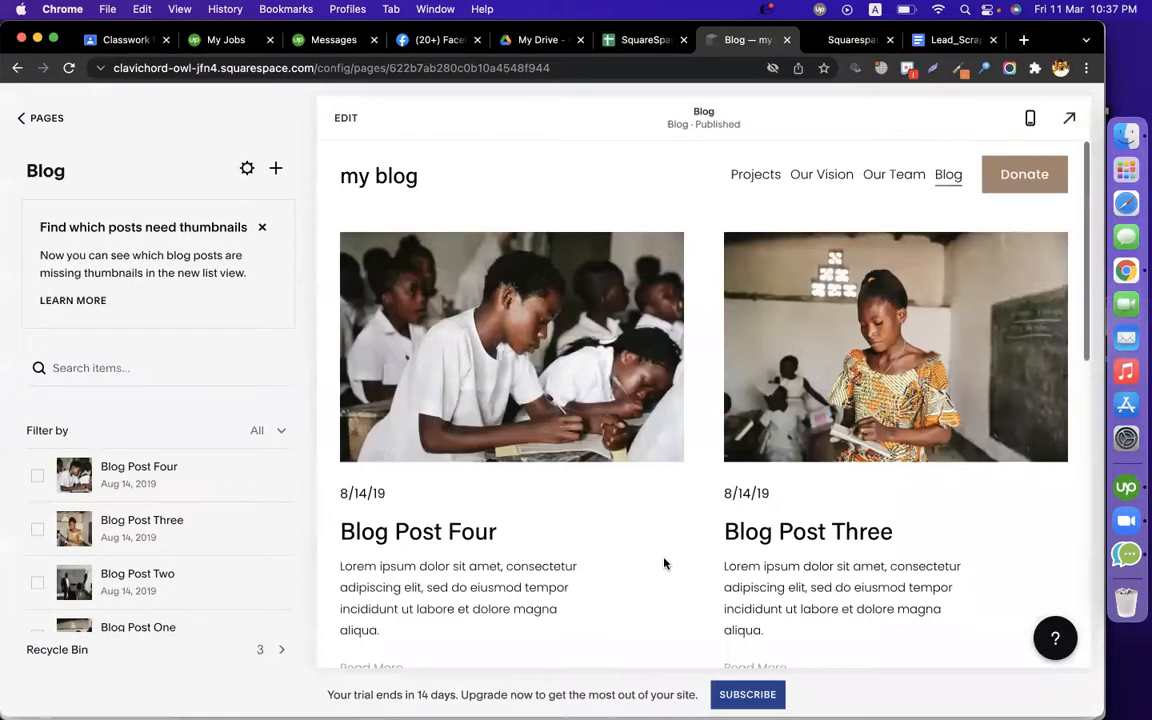
{"action": "scroll", "coordinate": [165, 450], "scroll_direction": "down", "scroll_amount": 2}
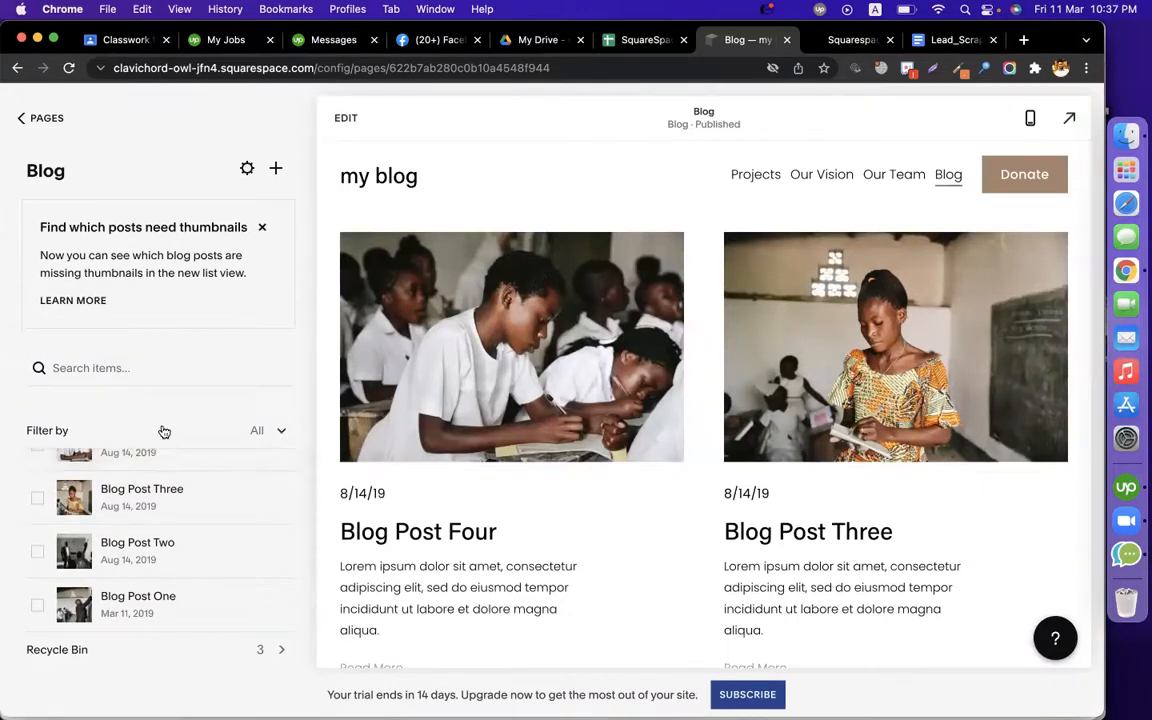
{"action": "scroll", "coordinate": [170, 470], "scroll_direction": "up", "scroll_amount": 2}
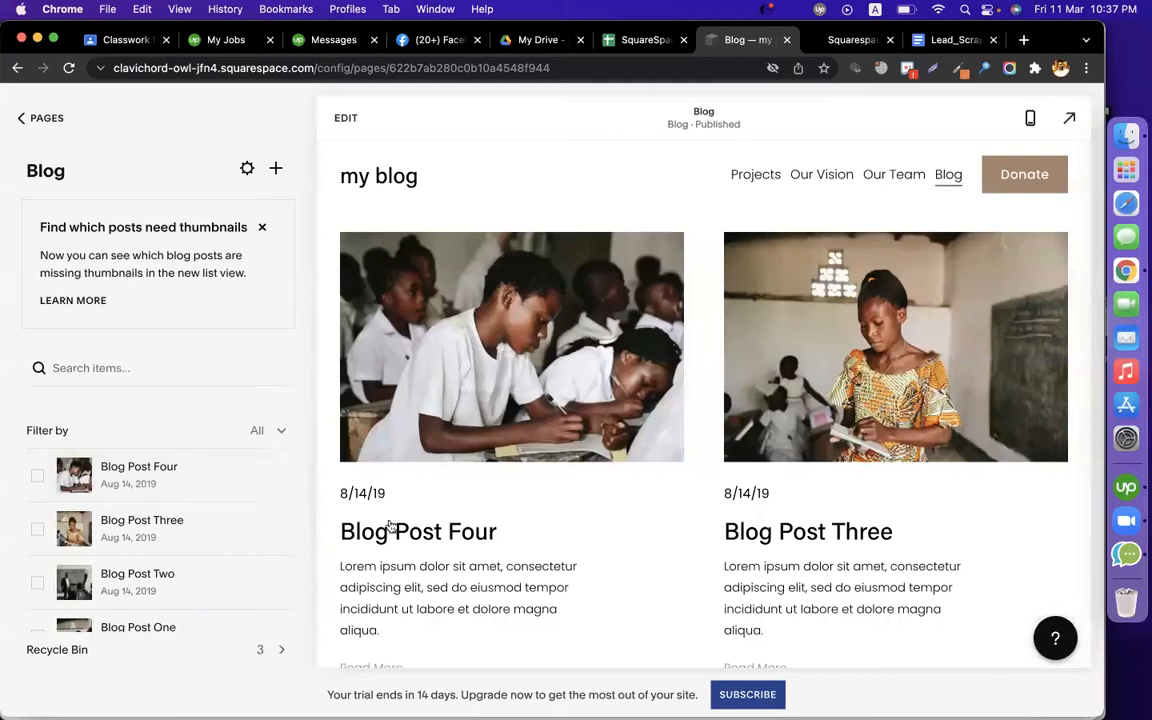
{"action": "right_click", "coordinate": [423, 541]}
{"action": "left_click", "coordinate": [470, 455]}
{"action": "left_click", "coordinate": [785, 42]}
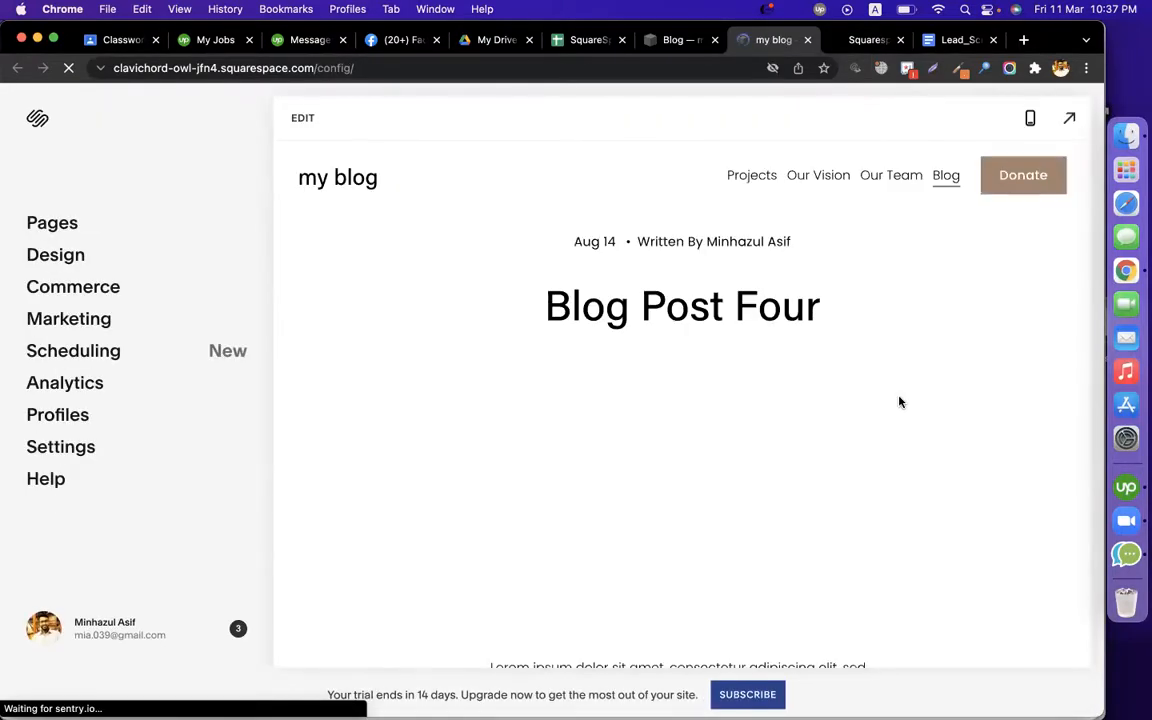
{"action": "scroll", "coordinate": [683, 302], "scroll_direction": "down", "scroll_amount": 5}
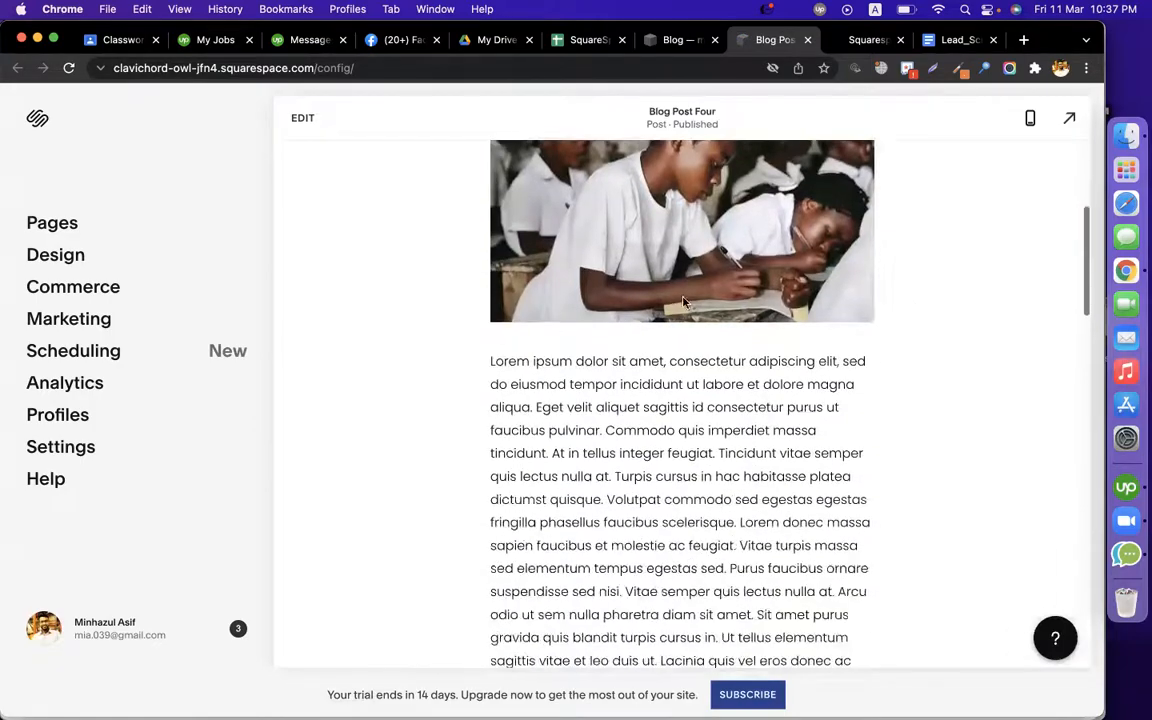
{"action": "scroll", "coordinate": [683, 302], "scroll_direction": "down", "scroll_amount": 4}
{"action": "scroll", "coordinate": [616, 347], "scroll_direction": "down", "scroll_amount": 3}
{"action": "scroll", "coordinate": [617, 350], "scroll_direction": "down", "scroll_amount": 5}
{"action": "scroll", "coordinate": [617, 352], "scroll_direction": "up", "scroll_amount": 15}
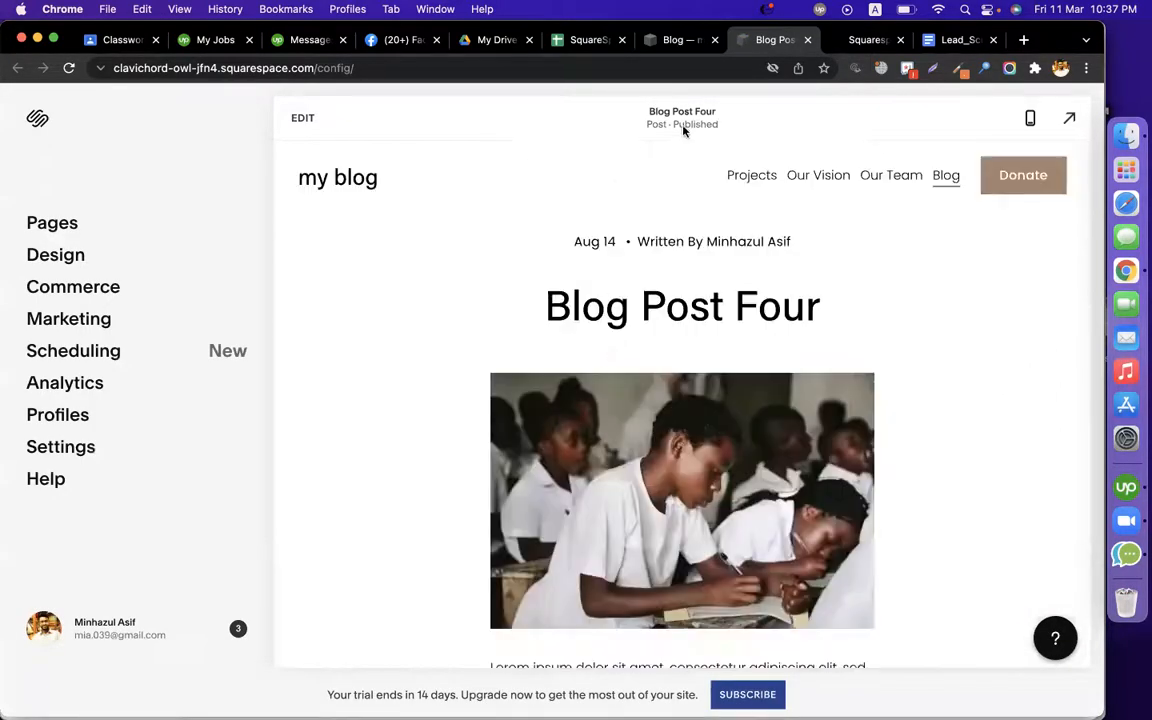
Return to the Blog page, look over its posts and delete Blog Post Four.
{"action": "left_click", "coordinate": [673, 48]}
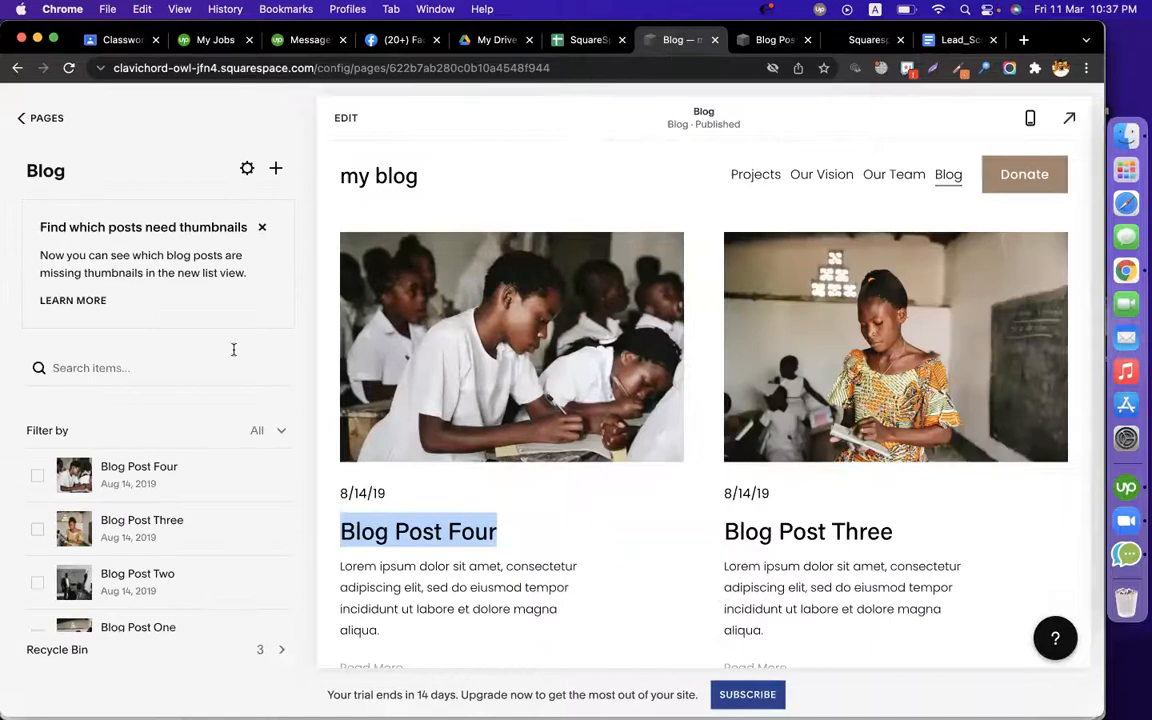
{"action": "scroll", "coordinate": [680, 467], "scroll_direction": "down", "scroll_amount": 5}
{"action": "scroll", "coordinate": [680, 467], "scroll_direction": "up", "scroll_amount": 5}
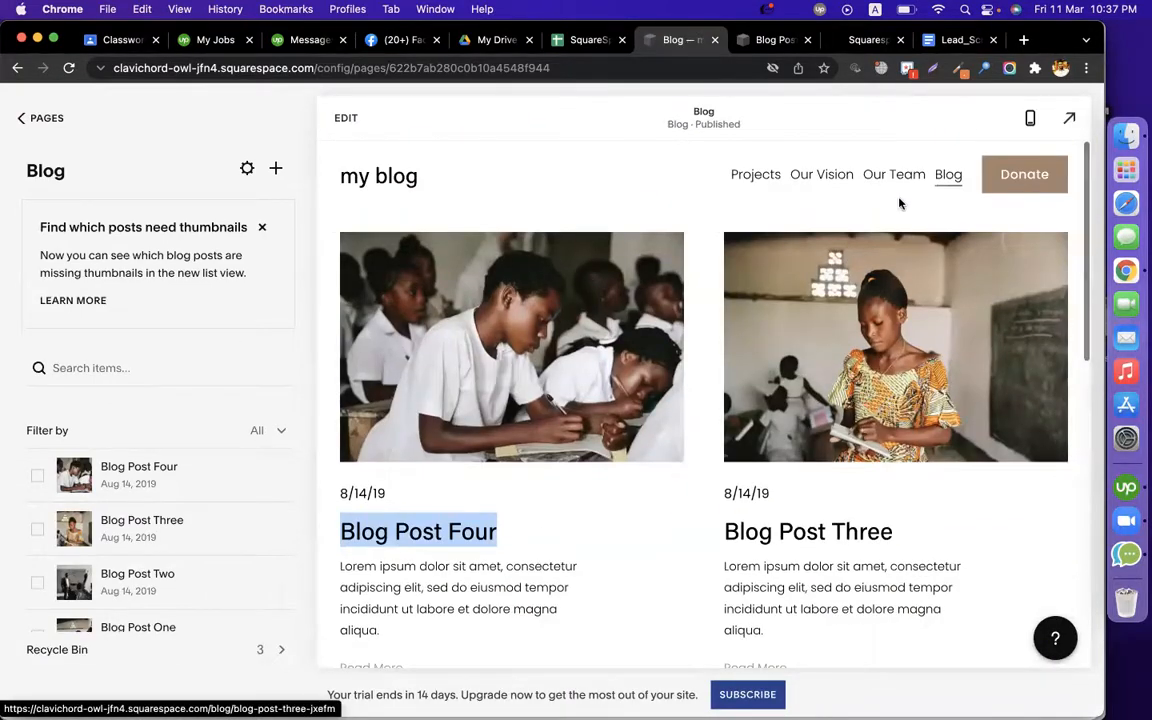
{"action": "scroll", "coordinate": [689, 411], "scroll_direction": "down", "scroll_amount": 7}
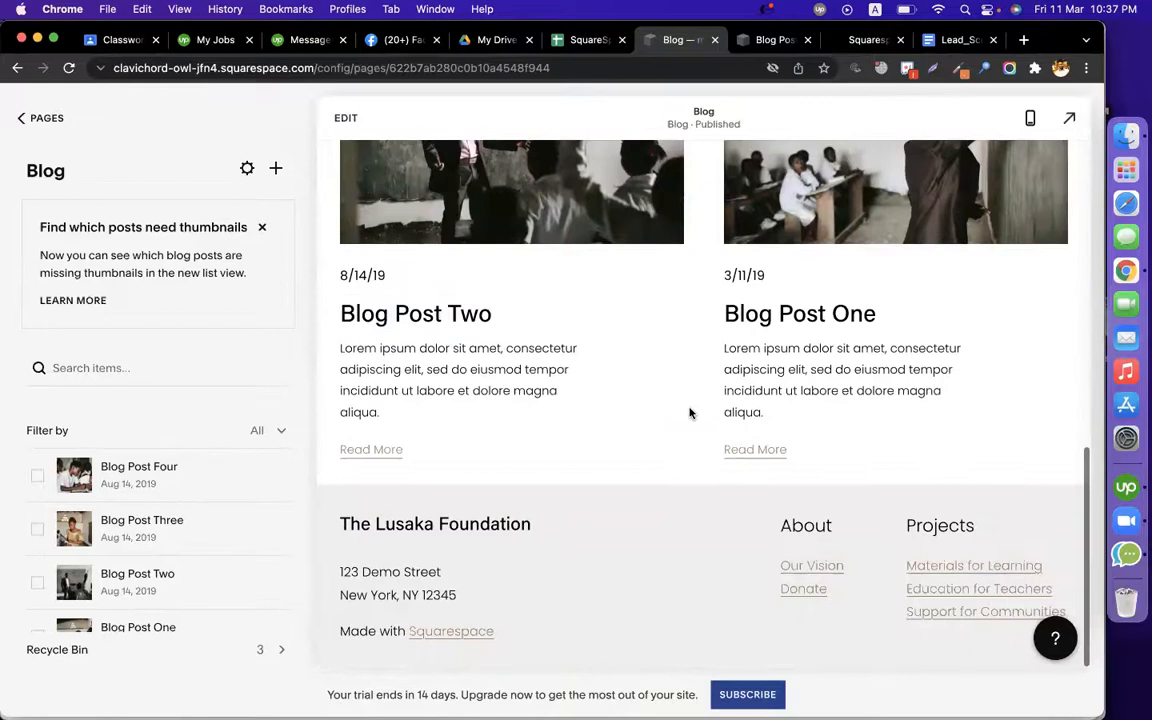
{"action": "scroll", "coordinate": [689, 413], "scroll_direction": "up", "scroll_amount": 7}
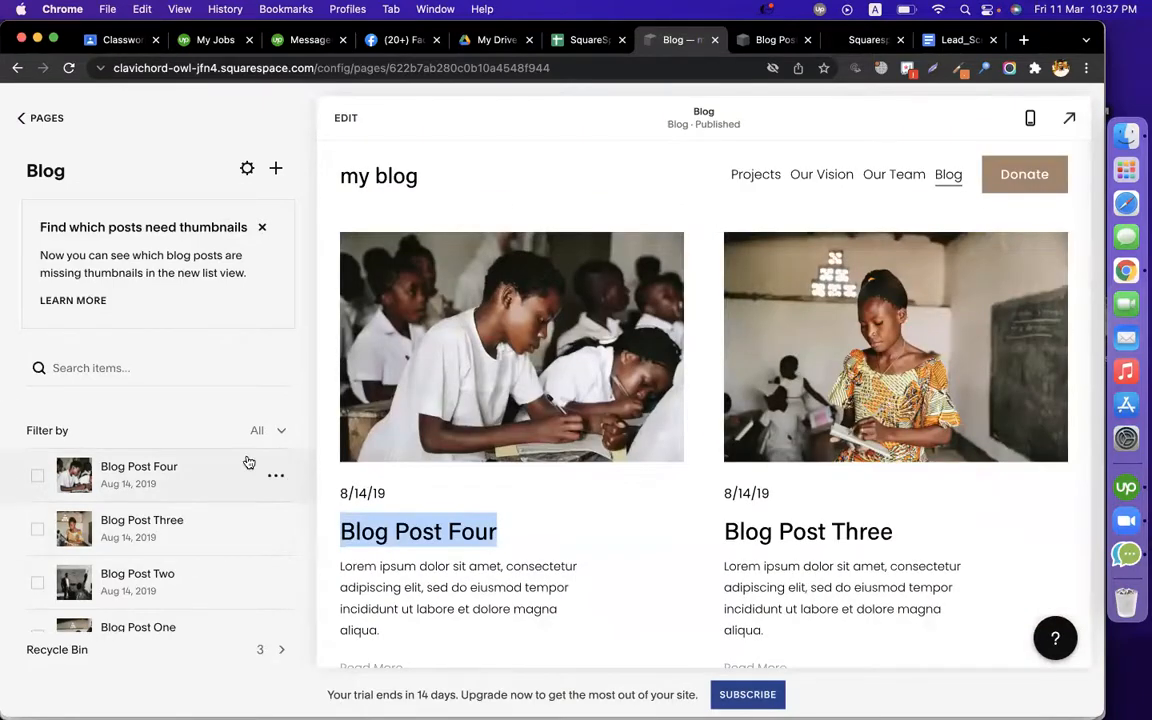
{"action": "left_click", "coordinate": [37, 476]}
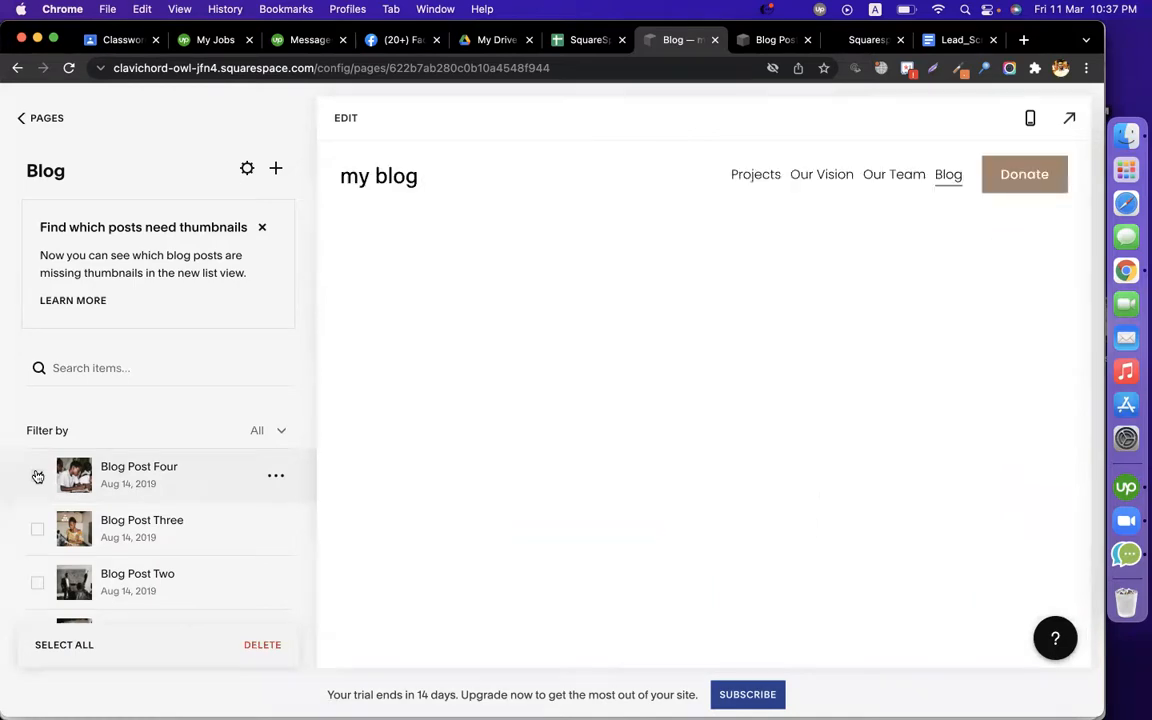
{"action": "left_click", "coordinate": [258, 644]}
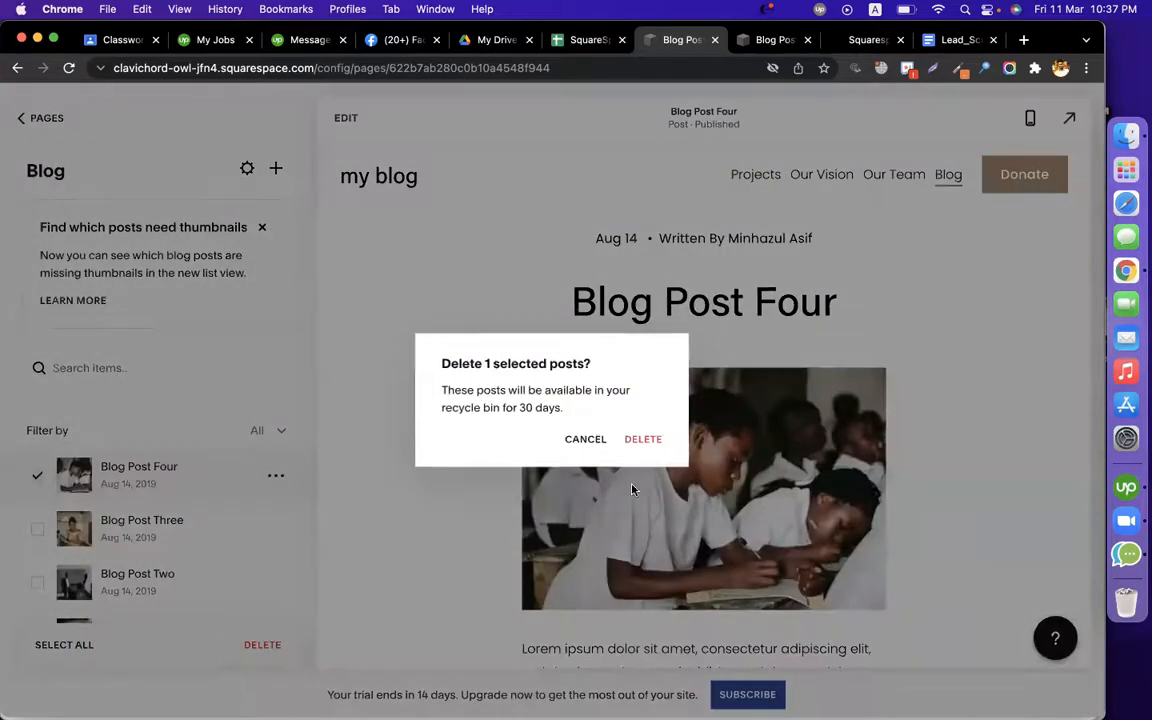
{"action": "left_click", "coordinate": [642, 440]}
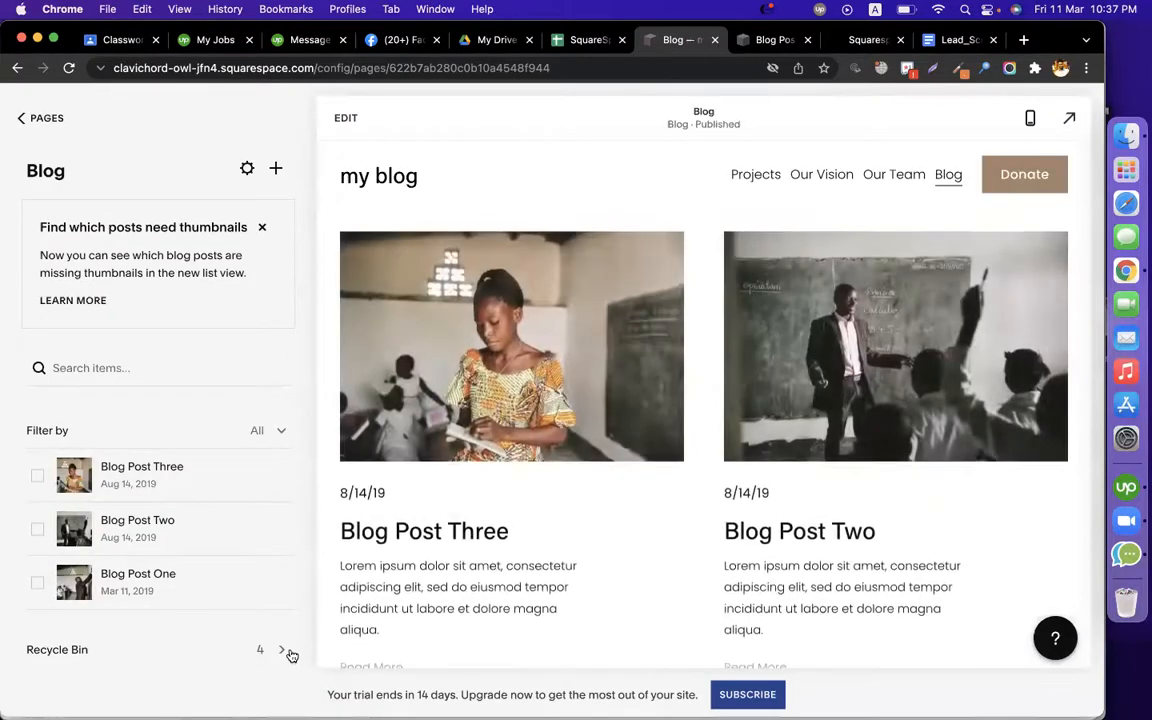
Add a new blog post titled "How to start freelancing" and copy its title.
{"action": "left_click", "coordinate": [276, 168]}
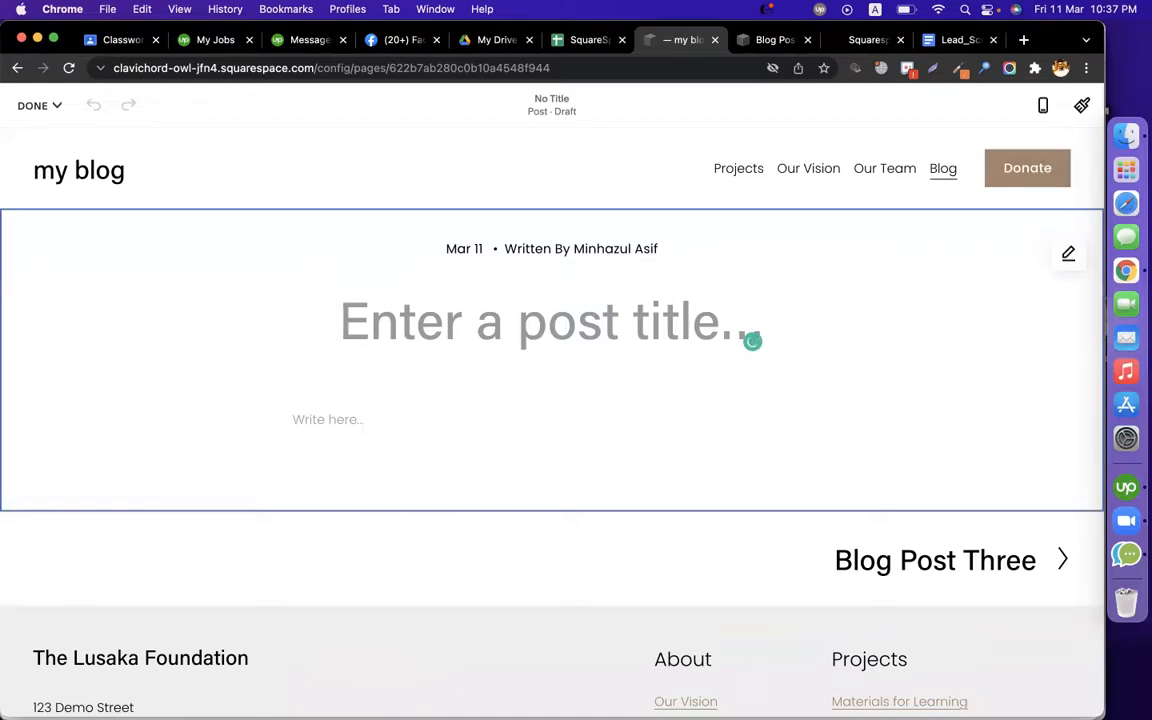
{"action": "type", "text": "How to start freelancing"}
{"action": "key", "text": "super+a"}
{"action": "key", "text": "super+c"}
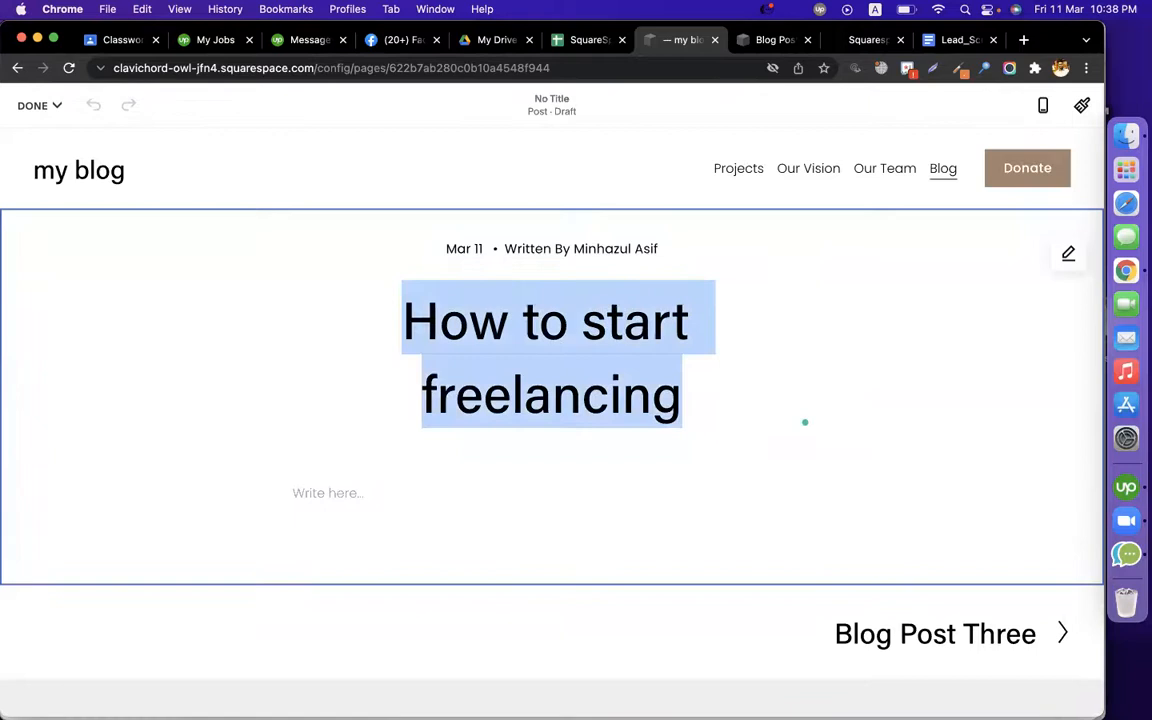
Search Google in a new tab for the copied post title and show the image results.
{"action": "key", "text": "super+t"}
{"action": "key", "text": "super+v"}
{"action": "key", "text": "Return"}
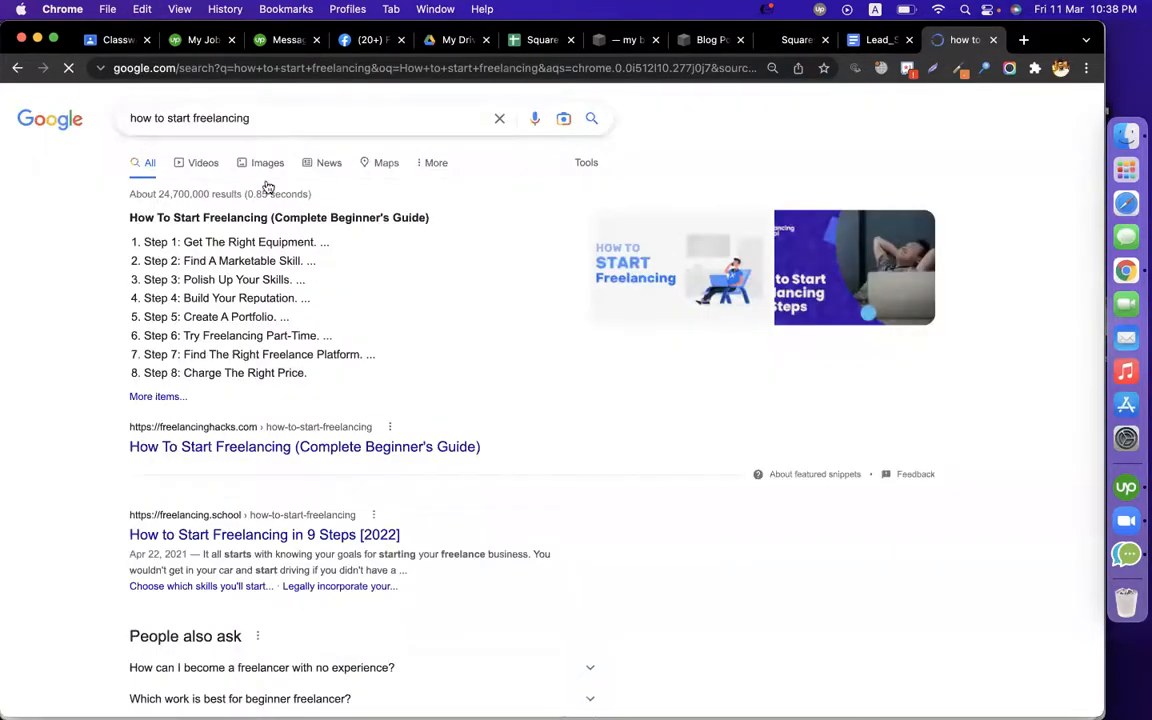
{"action": "left_click", "coordinate": [270, 165]}
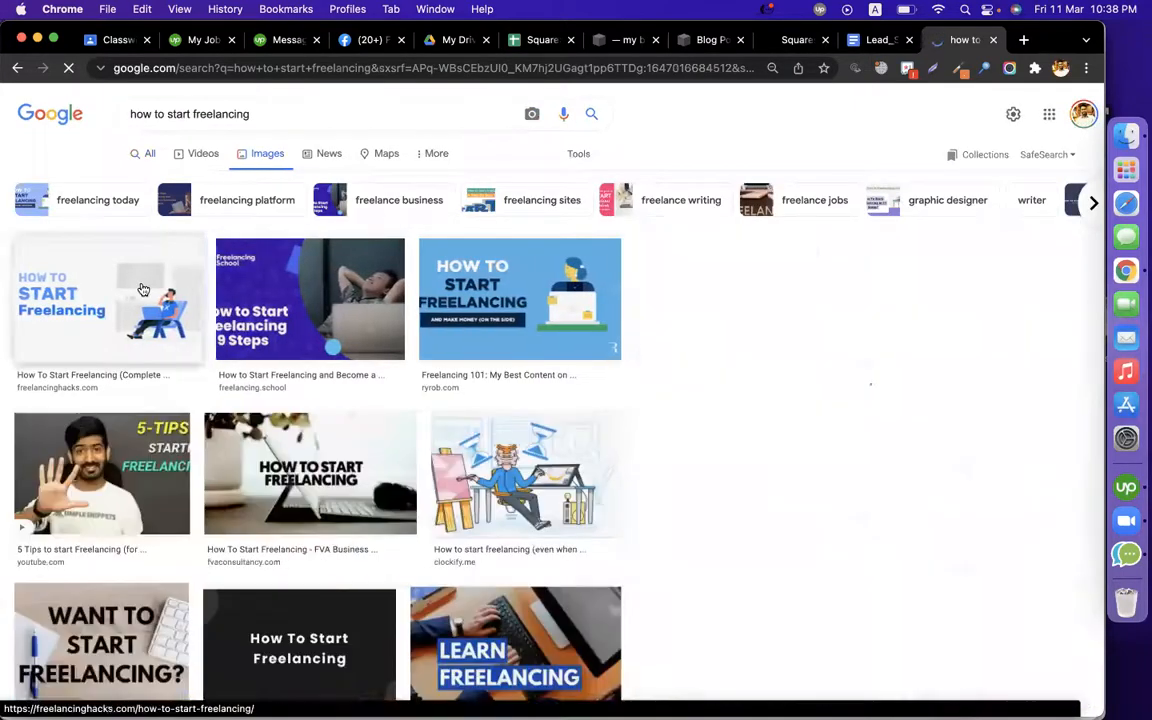
Save the Freelancing Hacks "How to Start Freelancing" image to Downloads as "How to start freelancing".
{"action": "left_click", "coordinate": [143, 289]}
{"action": "right_click", "coordinate": [689, 291]}
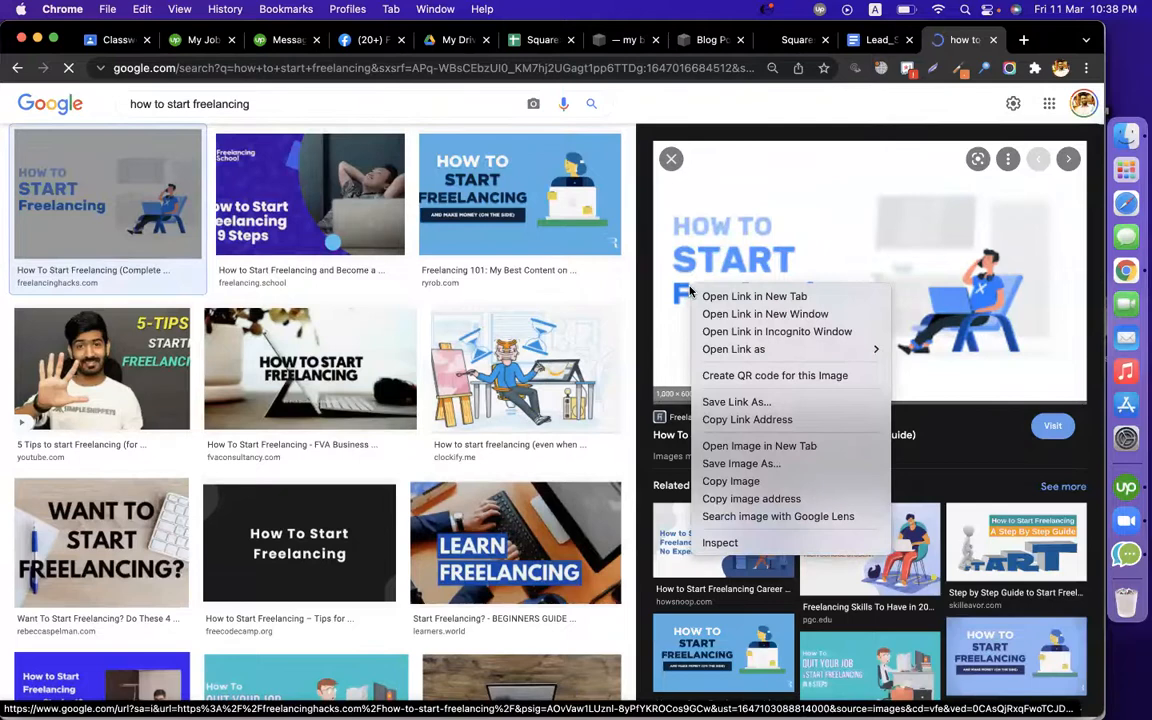
{"action": "left_click", "coordinate": [754, 465]}
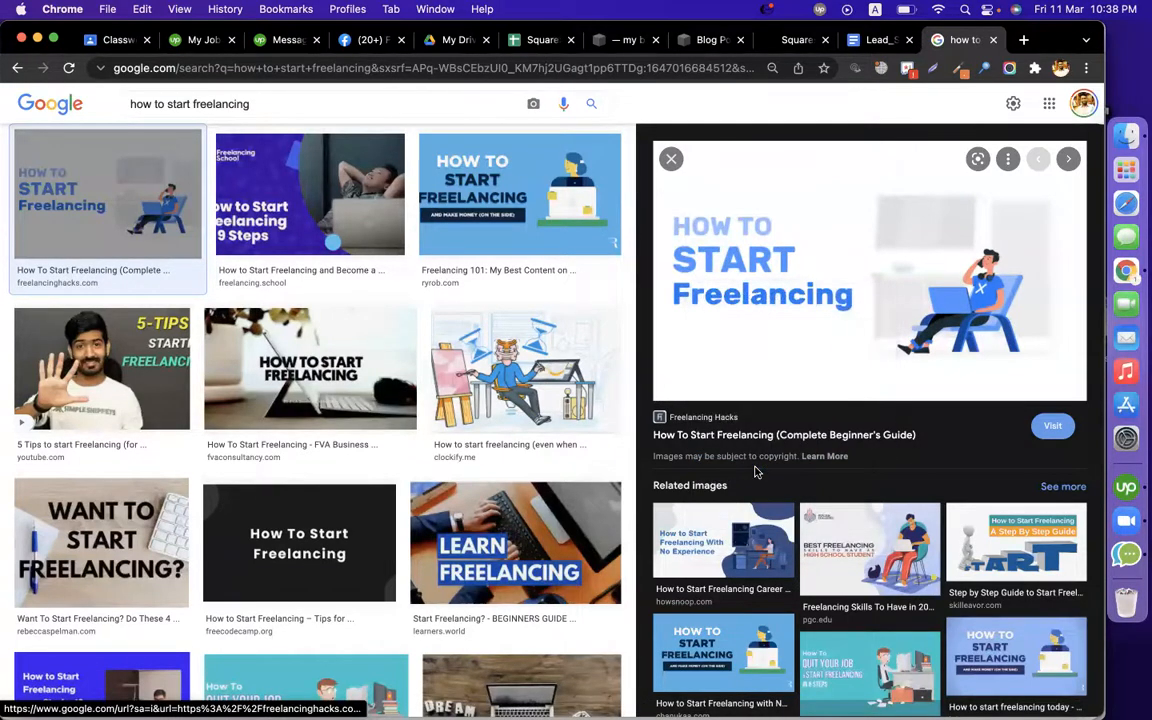
{"action": "type", "text": "How to start freelancing"}
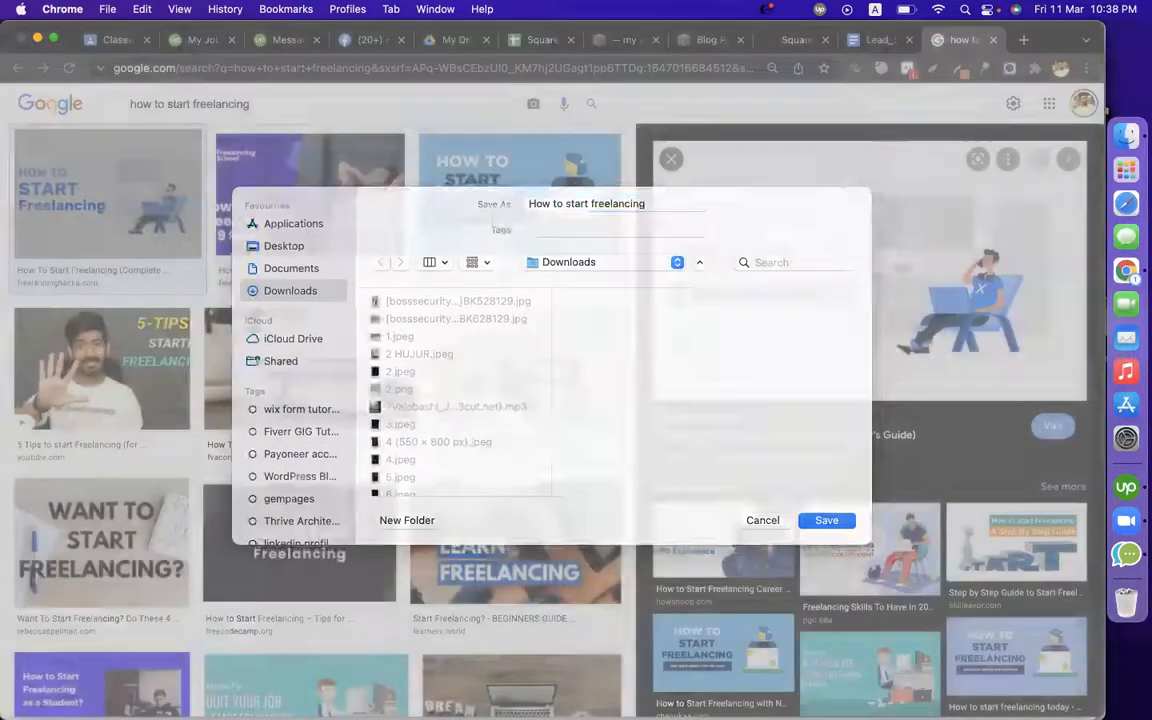
{"action": "key", "text": "Return"}
From the image results, open the Freelancing Hacks article "How To Start Freelancing (Complete Beginner's Guide)" in its own tab.
{"action": "left_click", "coordinate": [805, 42]}
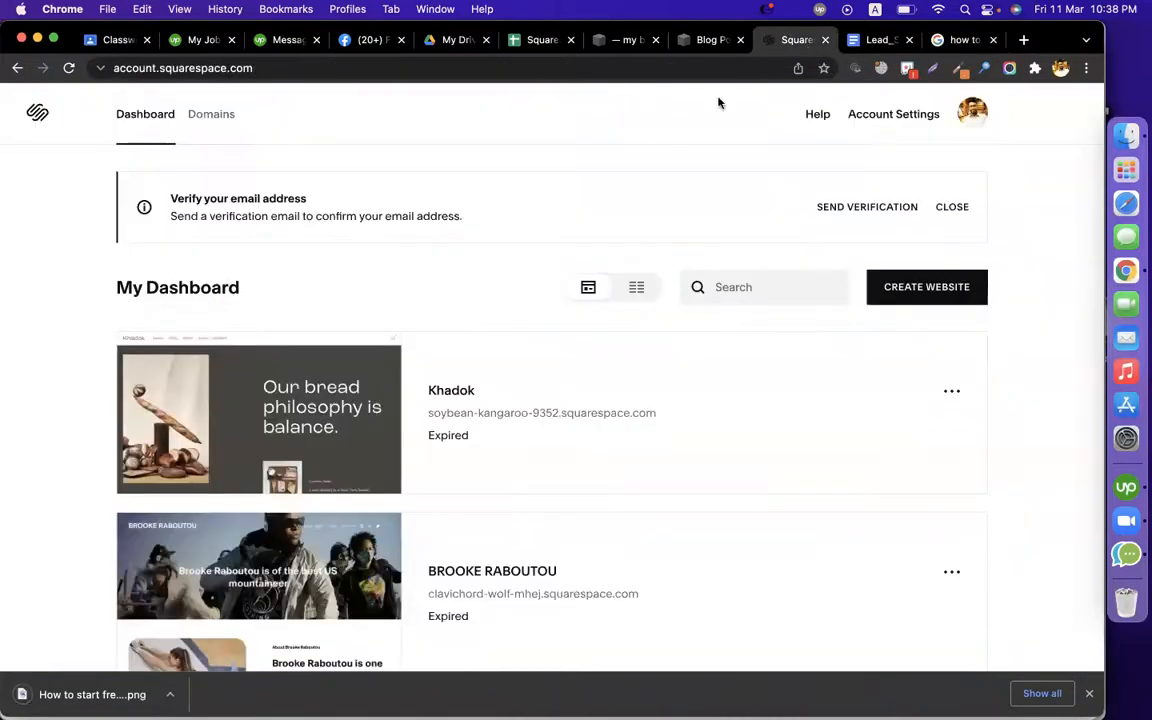
{"action": "left_click", "coordinate": [965, 40]}
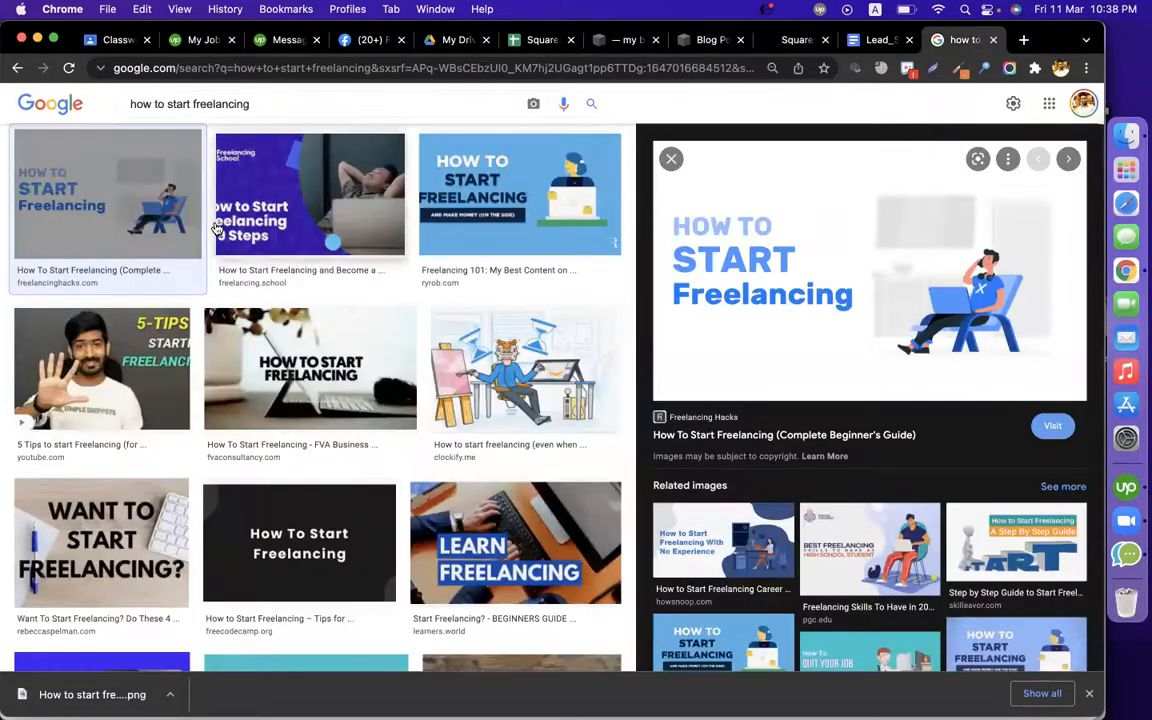
{"action": "left_click", "coordinate": [108, 238]}
{"action": "left_click", "coordinate": [108, 238]}
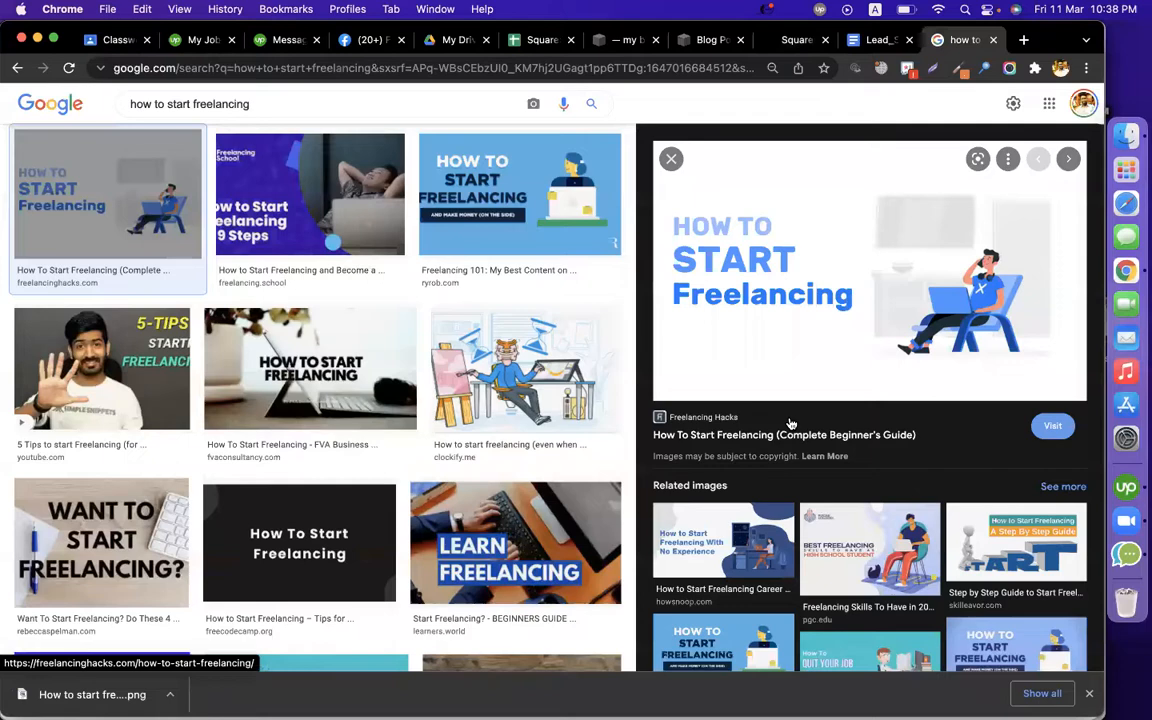
{"action": "left_click", "coordinate": [945, 422]}
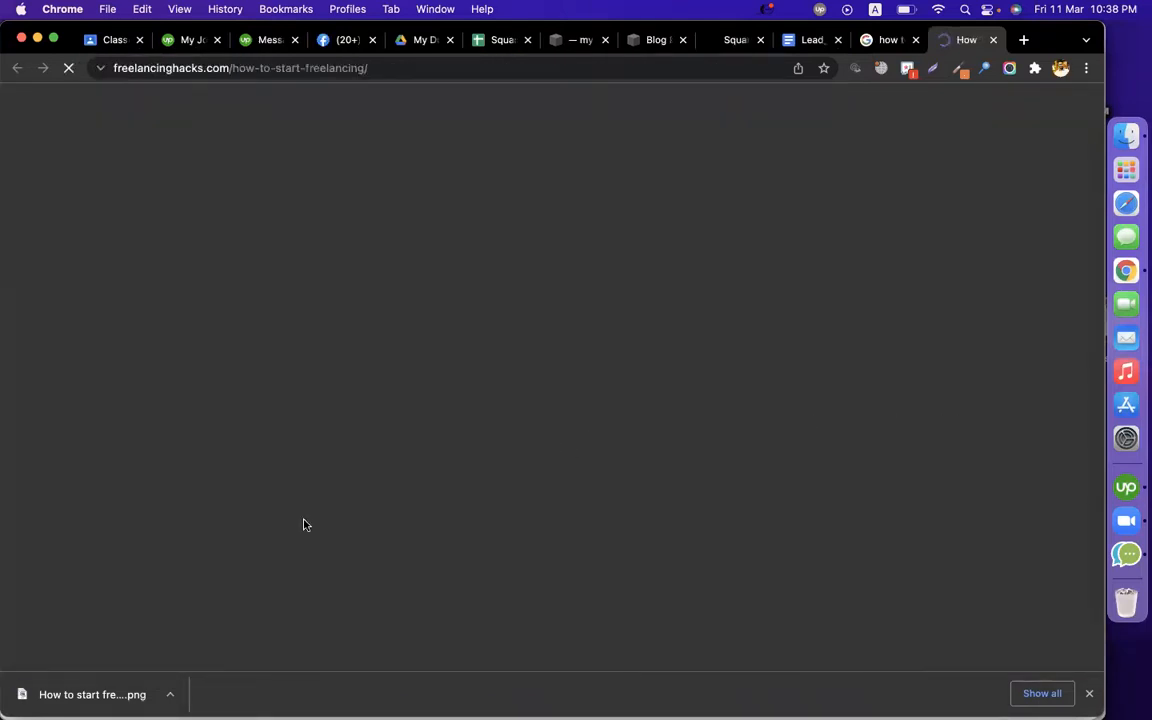
Select and copy the article from "Thinking about getting started in freelancing" through the Step 1 paragraph ending "for more details".
{"action": "scroll", "coordinate": [305, 525], "scroll_direction": "down", "scroll_amount": 5}
{"action": "scroll", "coordinate": [305, 525], "scroll_direction": "down", "scroll_amount": 2}
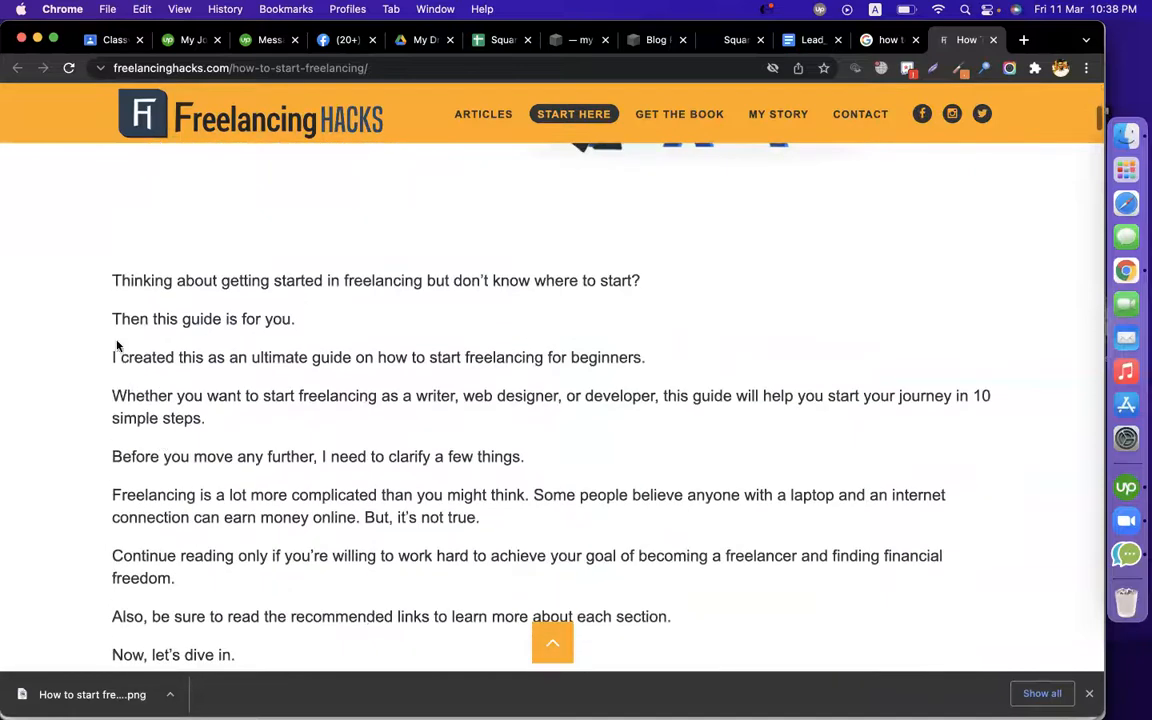
{"action": "scroll", "coordinate": [240, 474], "scroll_direction": "down", "scroll_amount": 8}
{"action": "left_click_drag", "start_coordinate": [339, 342], "coordinate": [322, 511]}
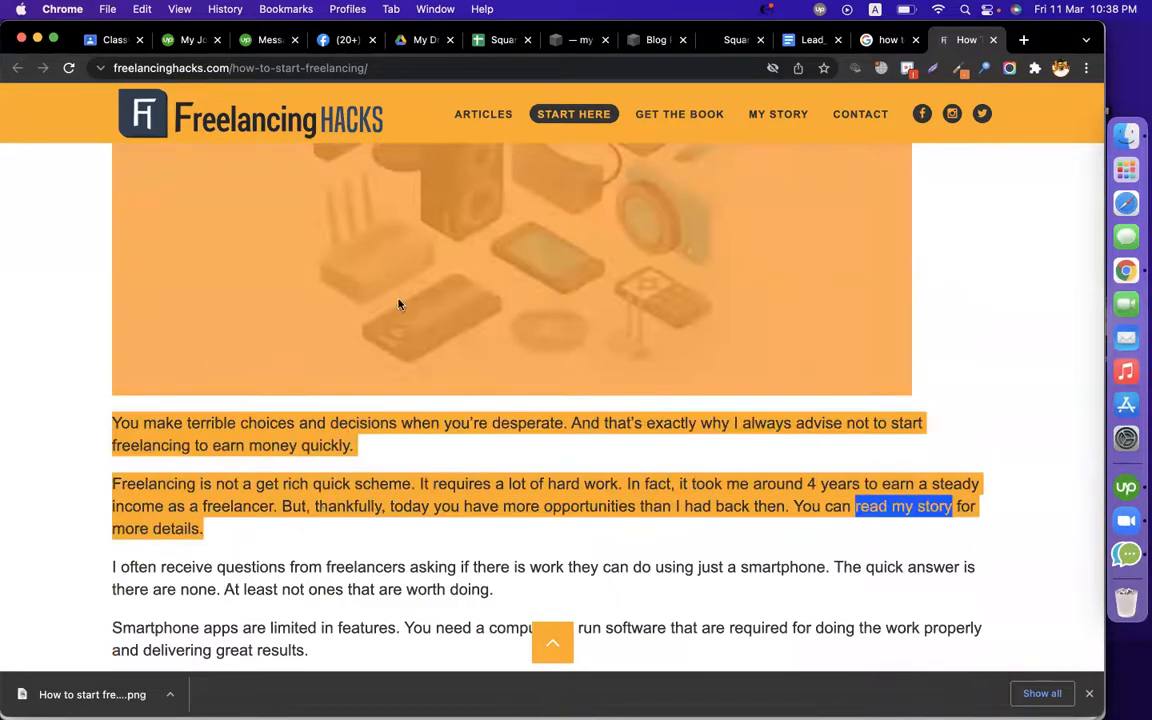
Switch back to the "How to start freelancing" draft in Squarespace and paste the copied article text into its body.
{"action": "left_click", "coordinate": [654, 50]}
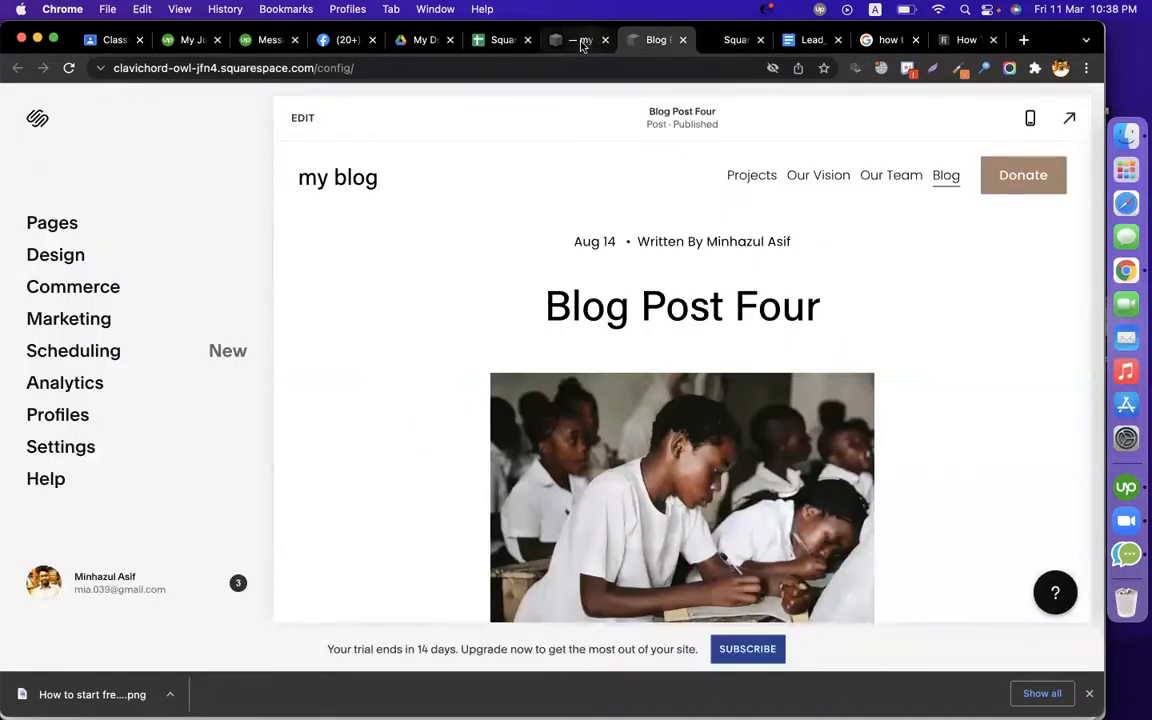
{"action": "left_click", "coordinate": [582, 42]}
{"action": "left_click", "coordinate": [352, 491]}
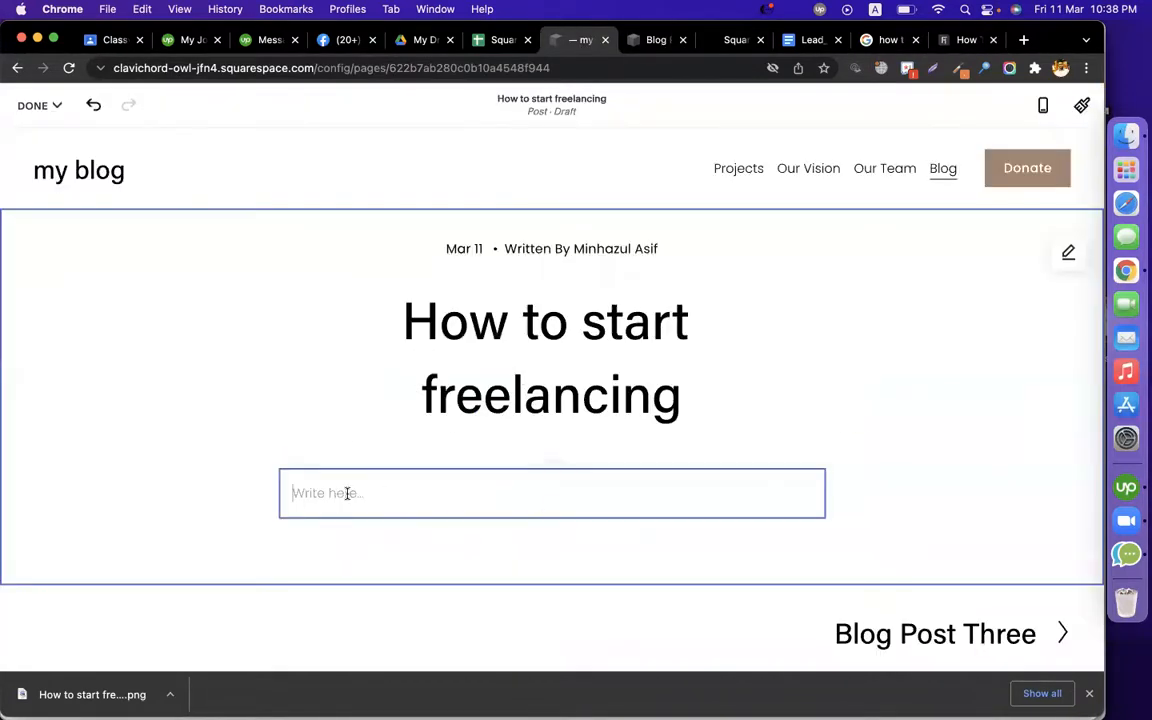
{"action": "key", "text": "cmd+v"}
{"action": "scroll", "coordinate": [497, 386], "scroll_direction": "up", "scroll_amount": 5}
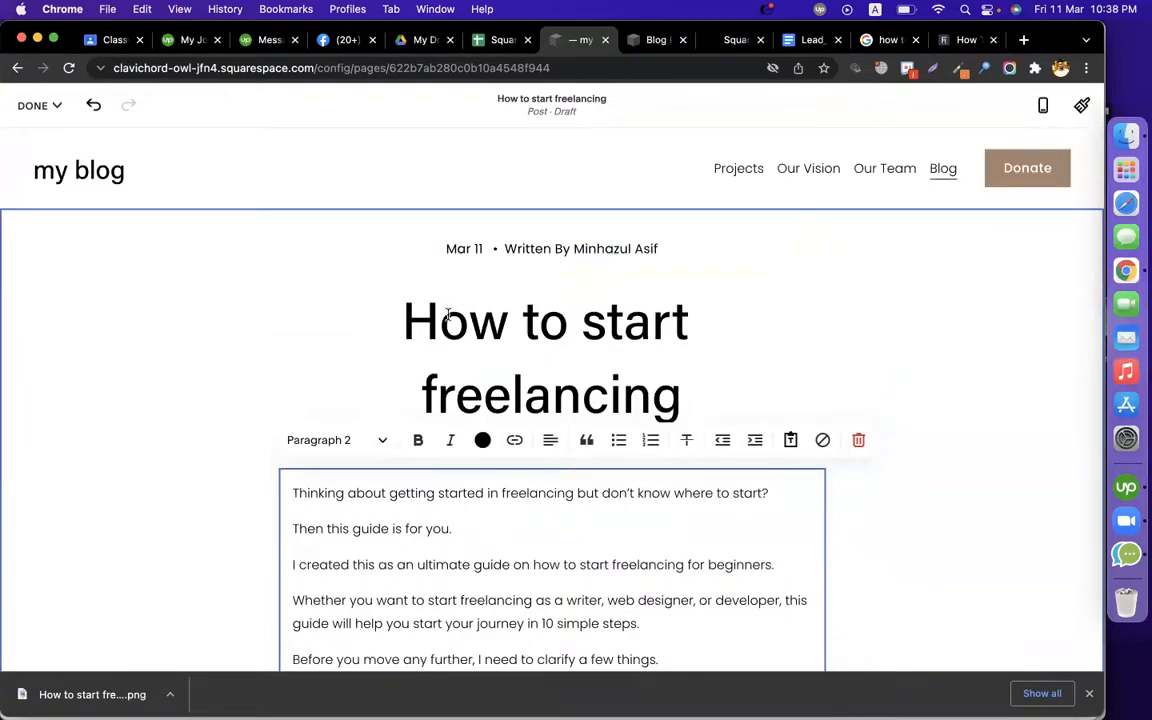
Check the pasted article text in the post from the title down to its last paragraph.
{"action": "left_click", "coordinate": [717, 345]}
{"action": "scroll", "coordinate": [497, 479], "scroll_direction": "down", "scroll_amount": 10}
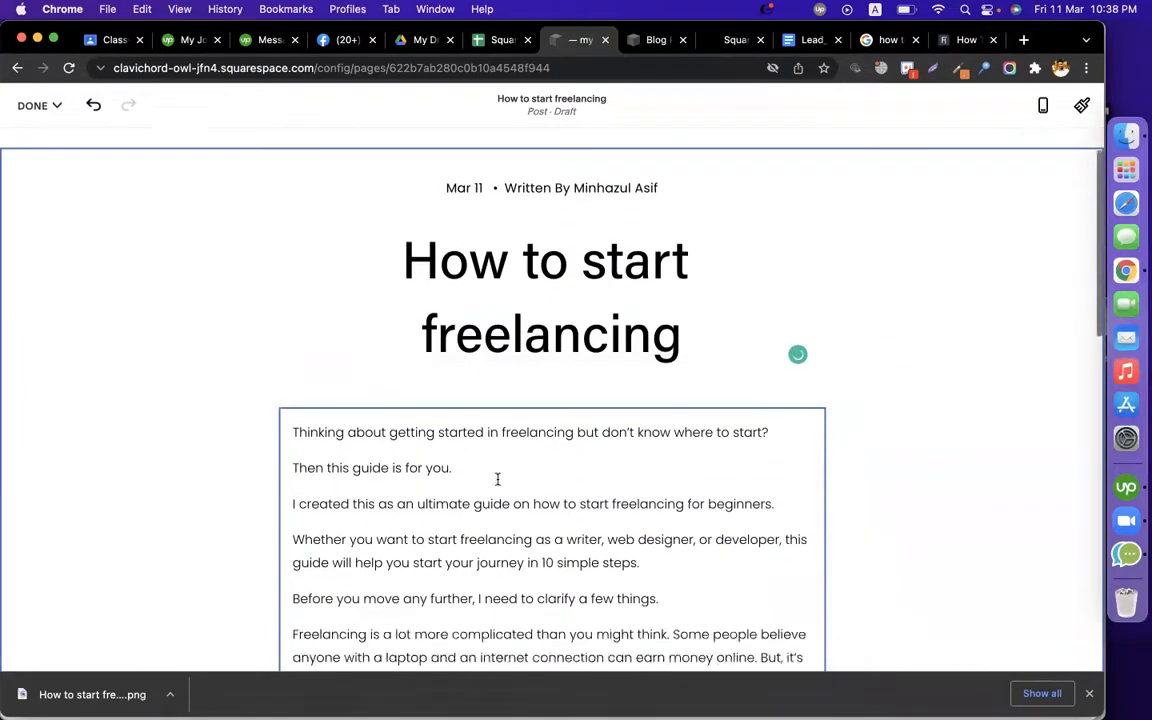
{"action": "scroll", "coordinate": [497, 479], "scroll_direction": "down", "scroll_amount": 4}
{"action": "left_click", "coordinate": [493, 301]}
{"action": "left_click", "coordinate": [409, 245]}
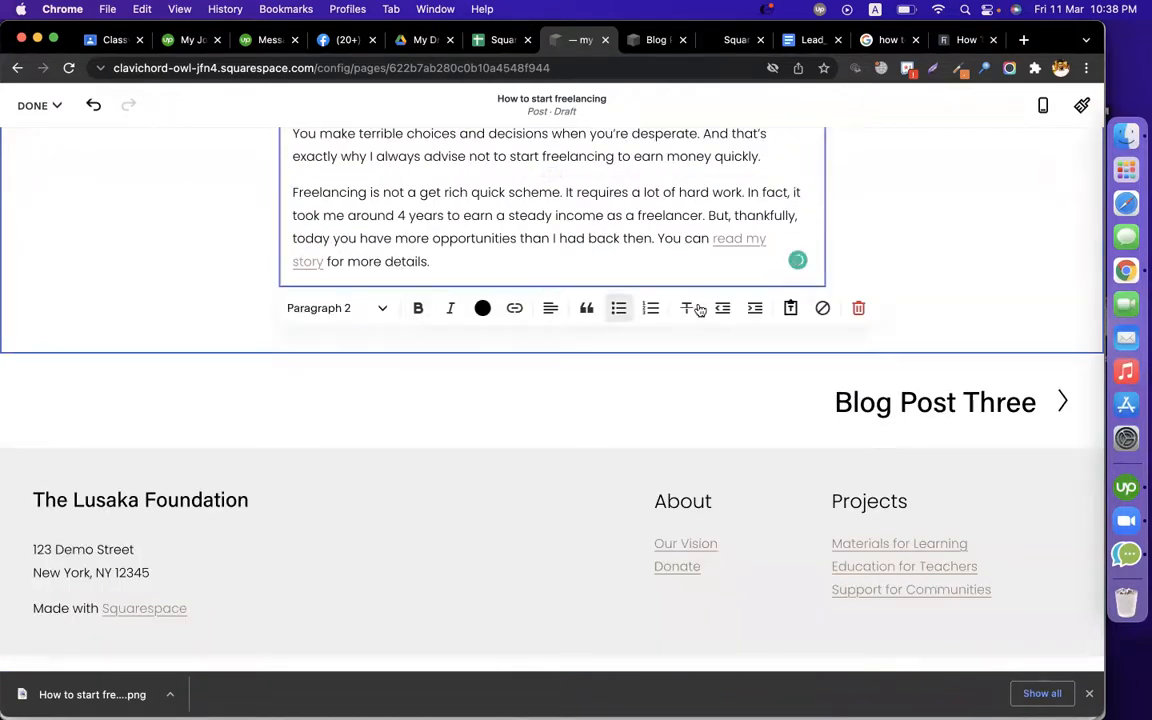
{"action": "left_click", "coordinate": [884, 252]}
{"action": "scroll", "coordinate": [884, 252], "scroll_direction": "up", "scroll_amount": 7}
{"action": "scroll", "coordinate": [771, 310], "scroll_direction": "down", "scroll_amount": 5}
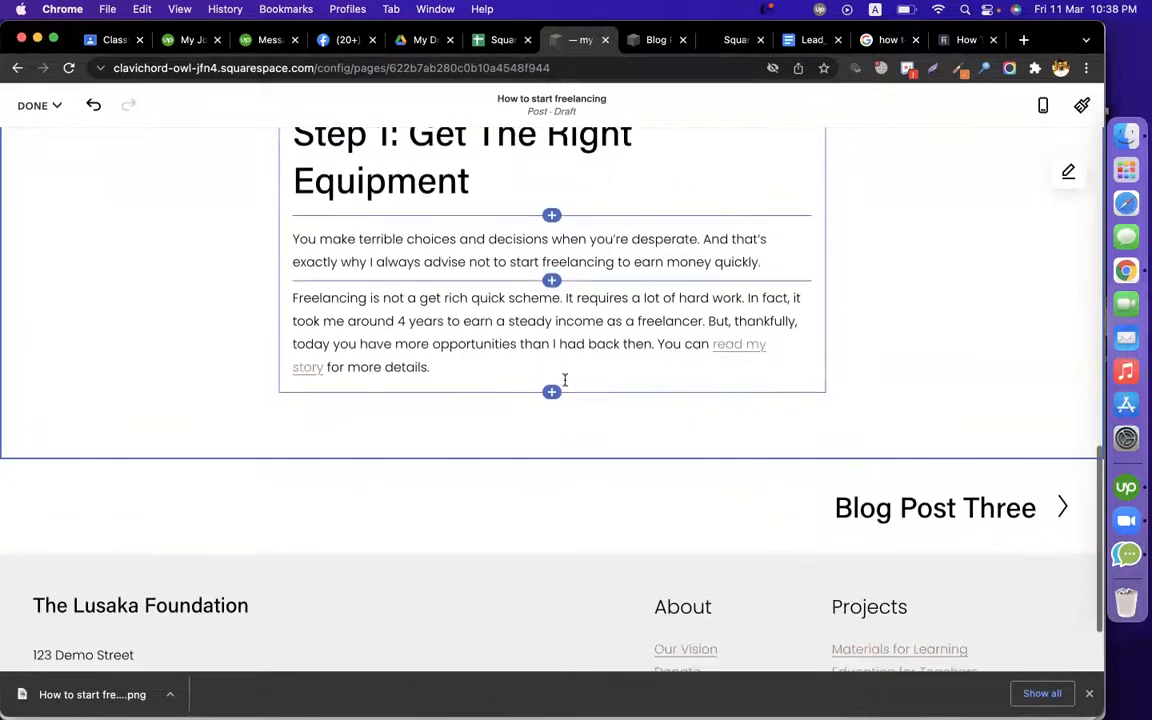
Add an image block below the post's last paragraph and upload [bosssecurityscreens.com][607]BK628129.jpg from Downloads into it.
{"action": "left_click", "coordinate": [552, 392]}
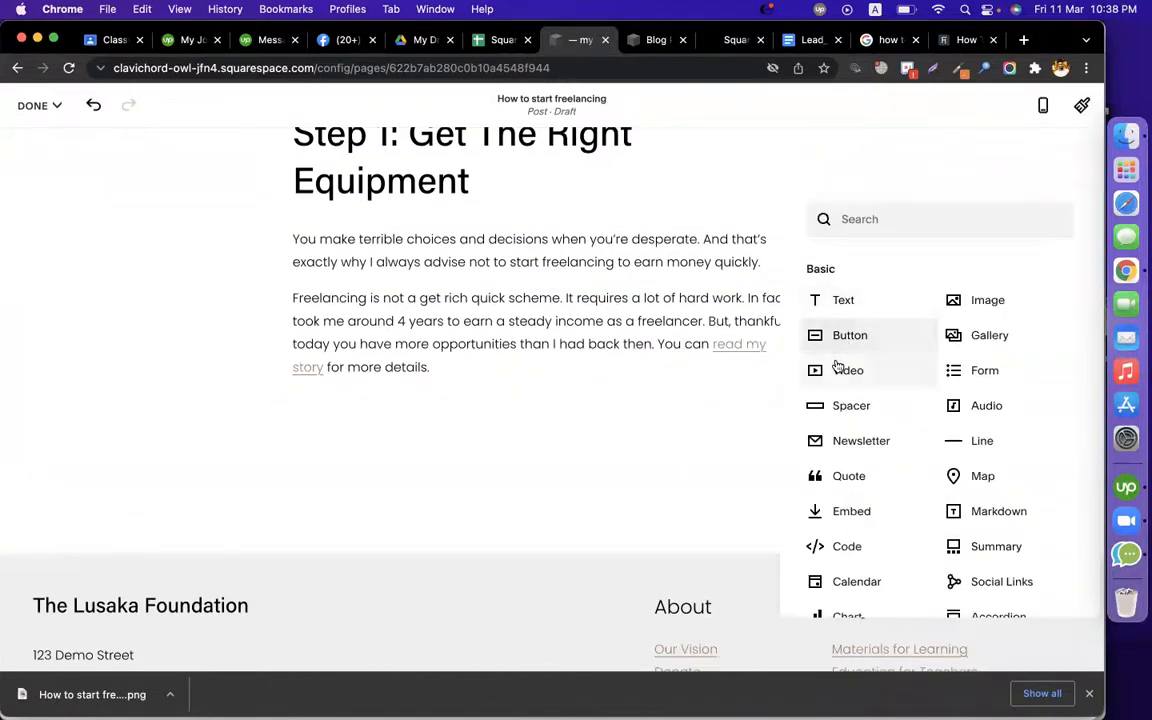
{"action": "left_click", "coordinate": [971, 297]}
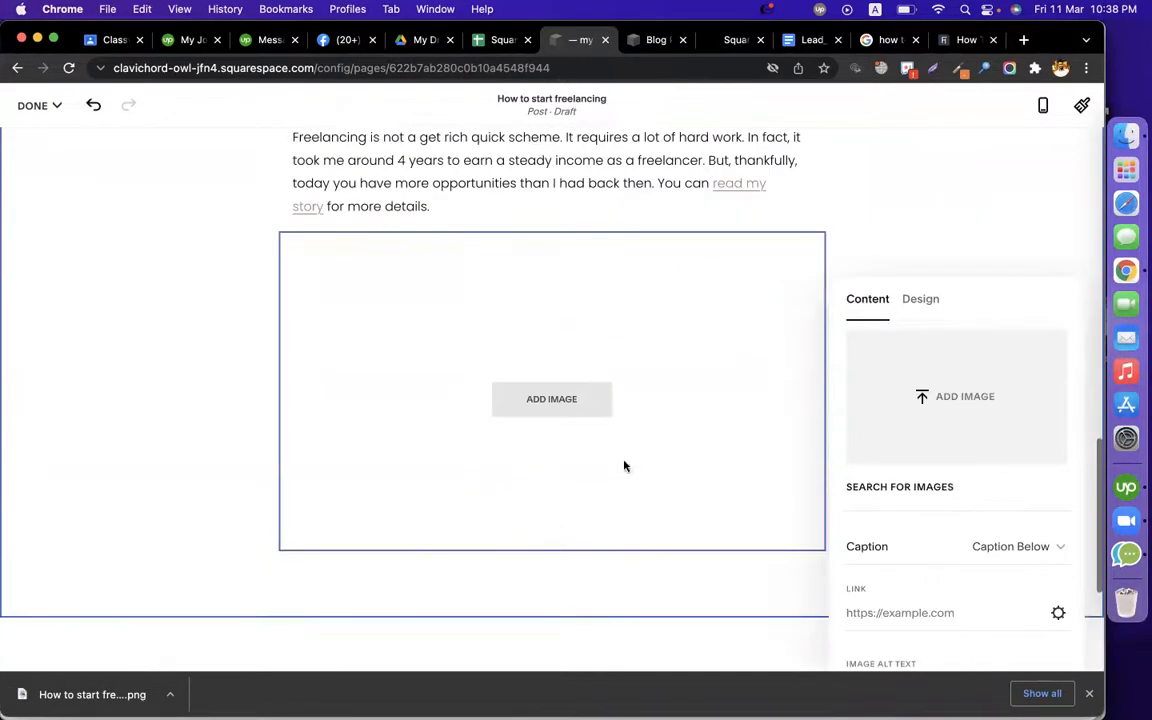
{"action": "left_click", "coordinate": [1000, 381]}
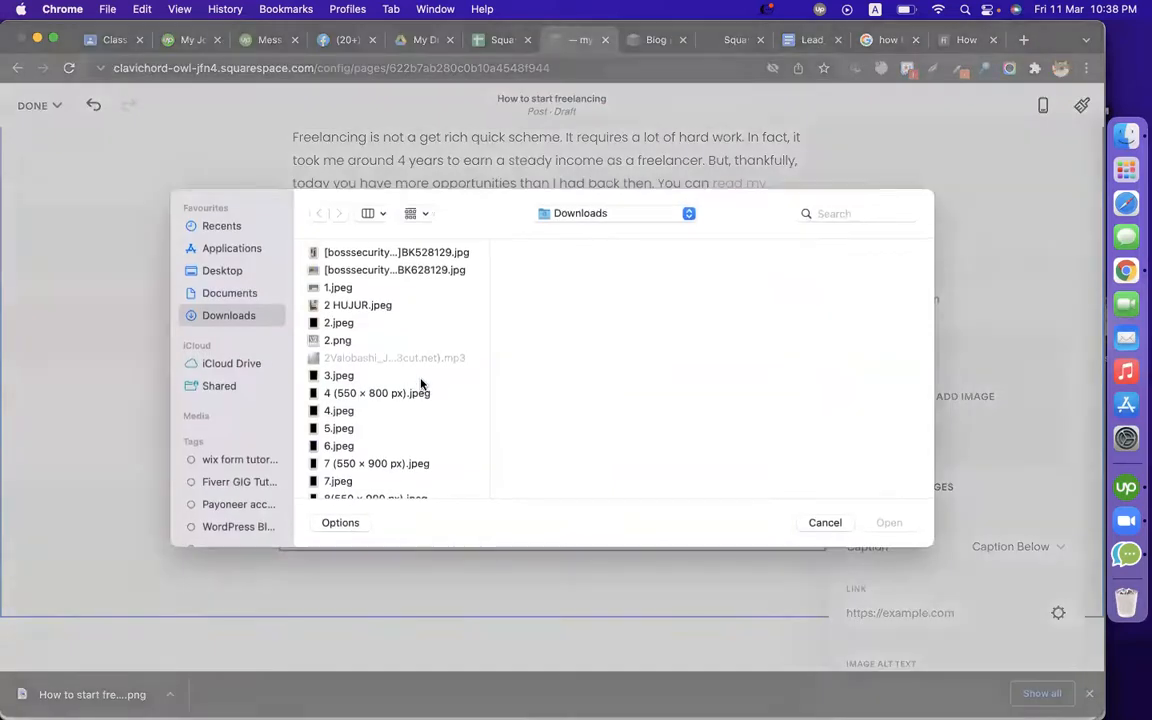
{"action": "left_click", "coordinate": [362, 307]}
{"action": "left_click", "coordinate": [357, 324]}
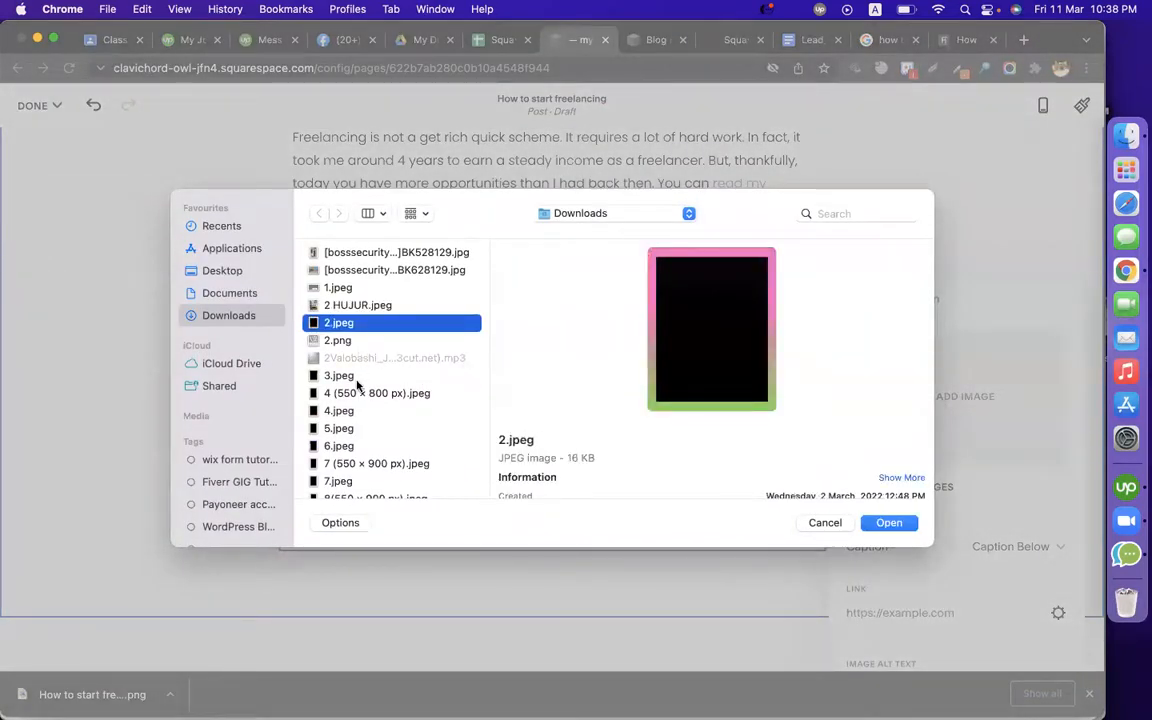
{"action": "left_click", "coordinate": [337, 270]}
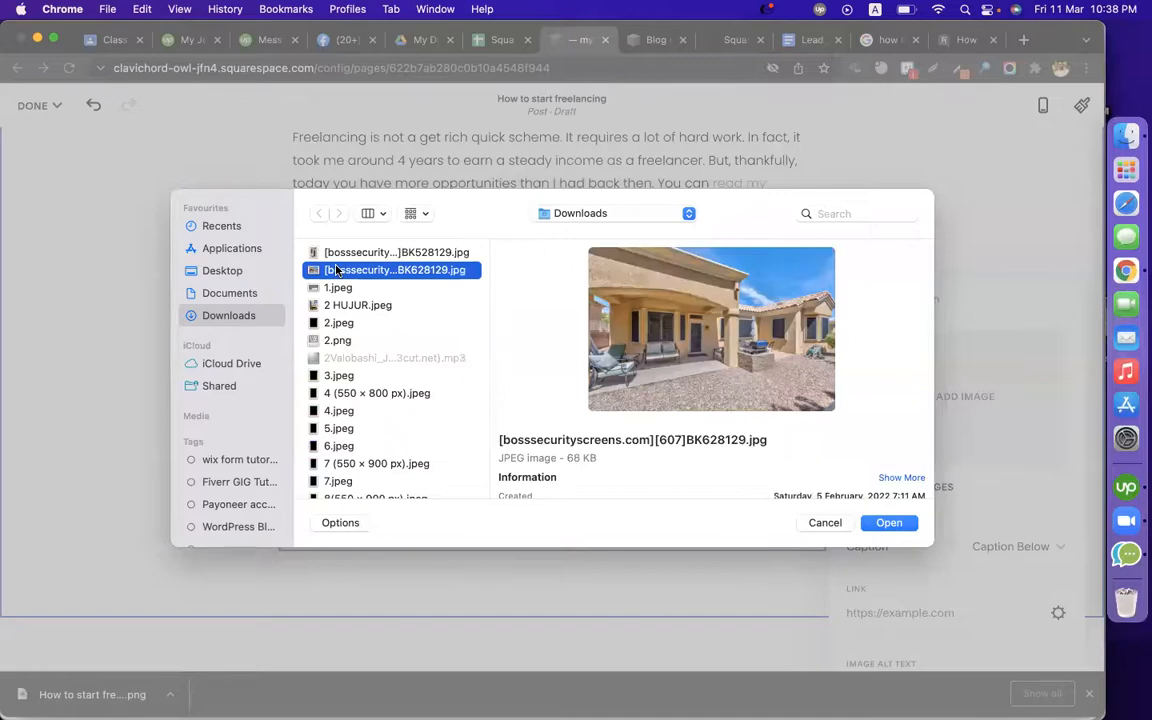
{"action": "double_click", "coordinate": [337, 270]}
Review the whole post draft, then open the post section's format settings and move them clear of the text.
{"action": "scroll", "coordinate": [830, 200], "scroll_direction": "up", "scroll_amount": 5}
{"action": "scroll", "coordinate": [831, 202], "scroll_direction": "up", "scroll_amount": 10}
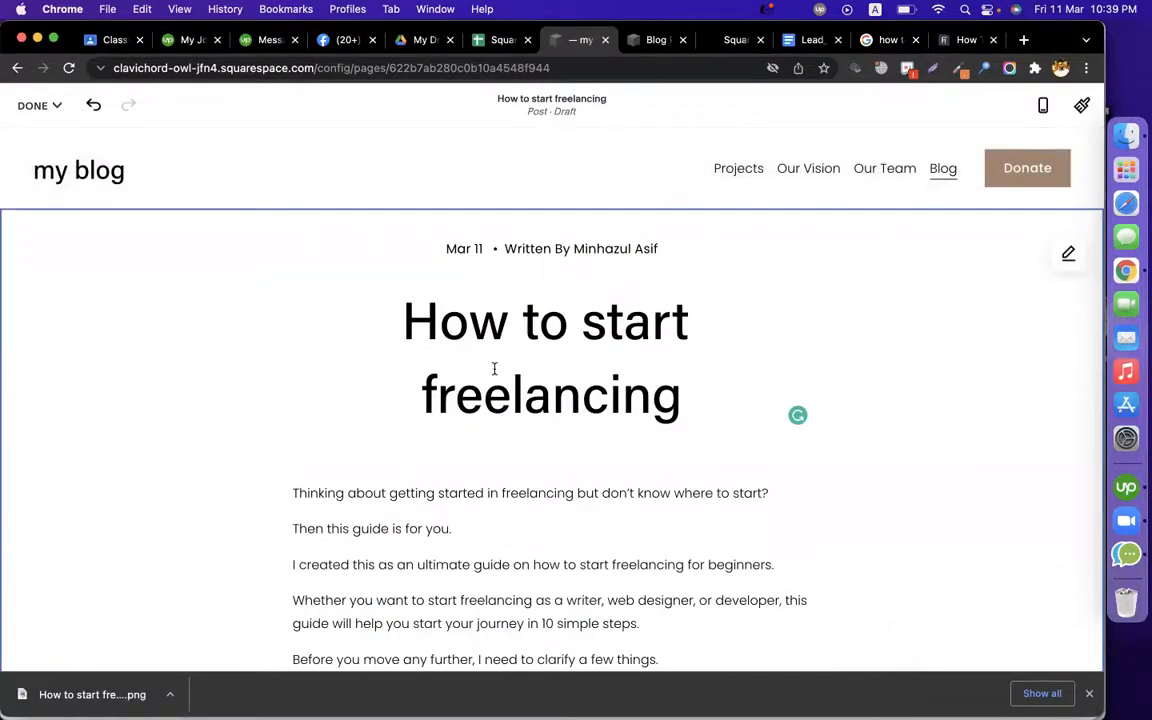
{"action": "scroll", "coordinate": [494, 369], "scroll_direction": "down", "scroll_amount": 20}
{"action": "scroll", "coordinate": [494, 369], "scroll_direction": "up", "scroll_amount": 20}
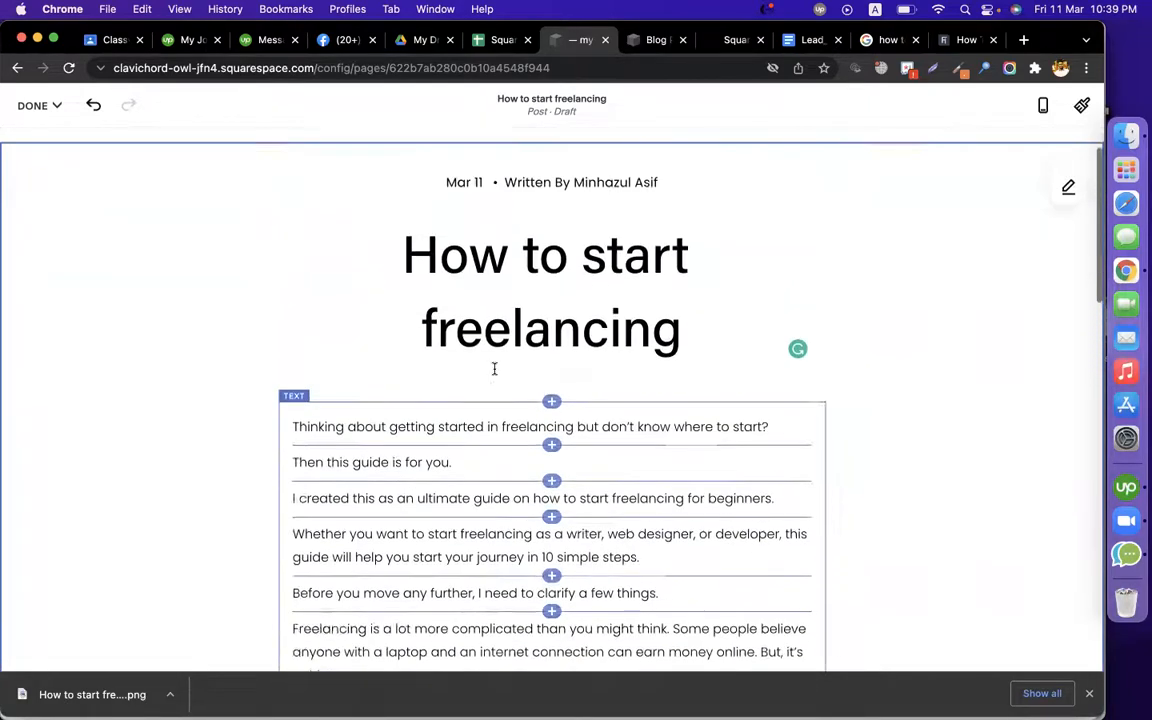
{"action": "scroll", "coordinate": [494, 369], "scroll_direction": "up", "scroll_amount": 2}
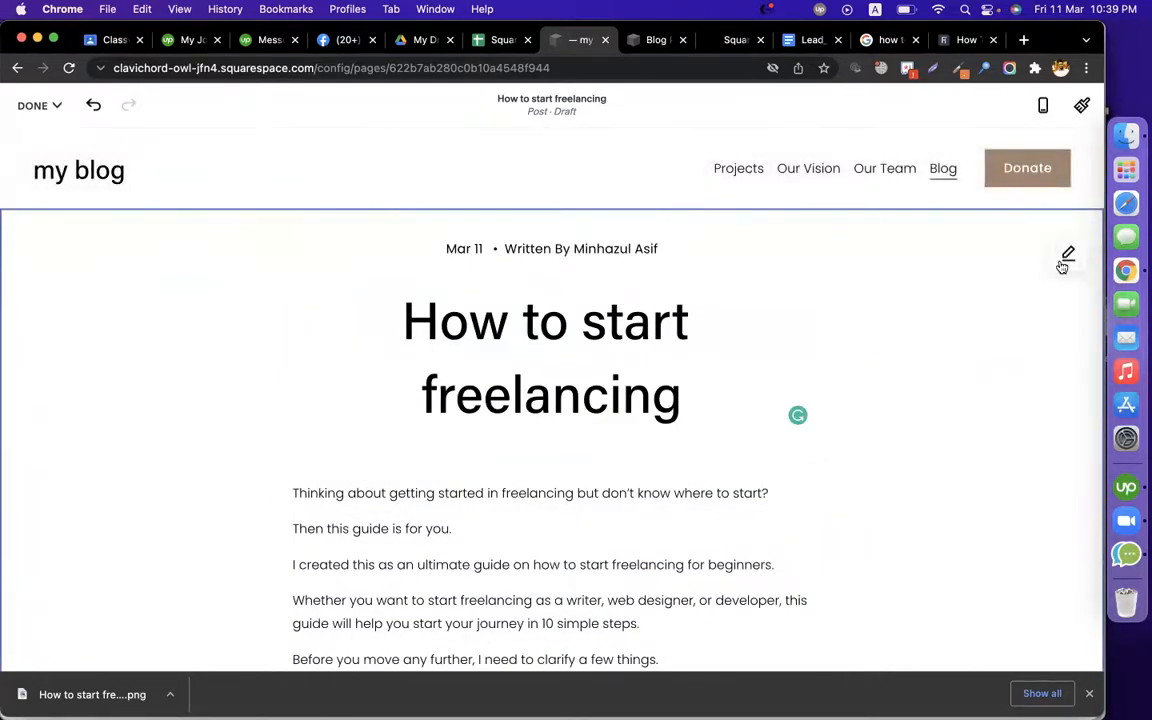
{"action": "left_click", "coordinate": [1065, 260]}
{"action": "left_click_drag", "start_coordinate": [1000, 317], "coordinate": [975, 167]}
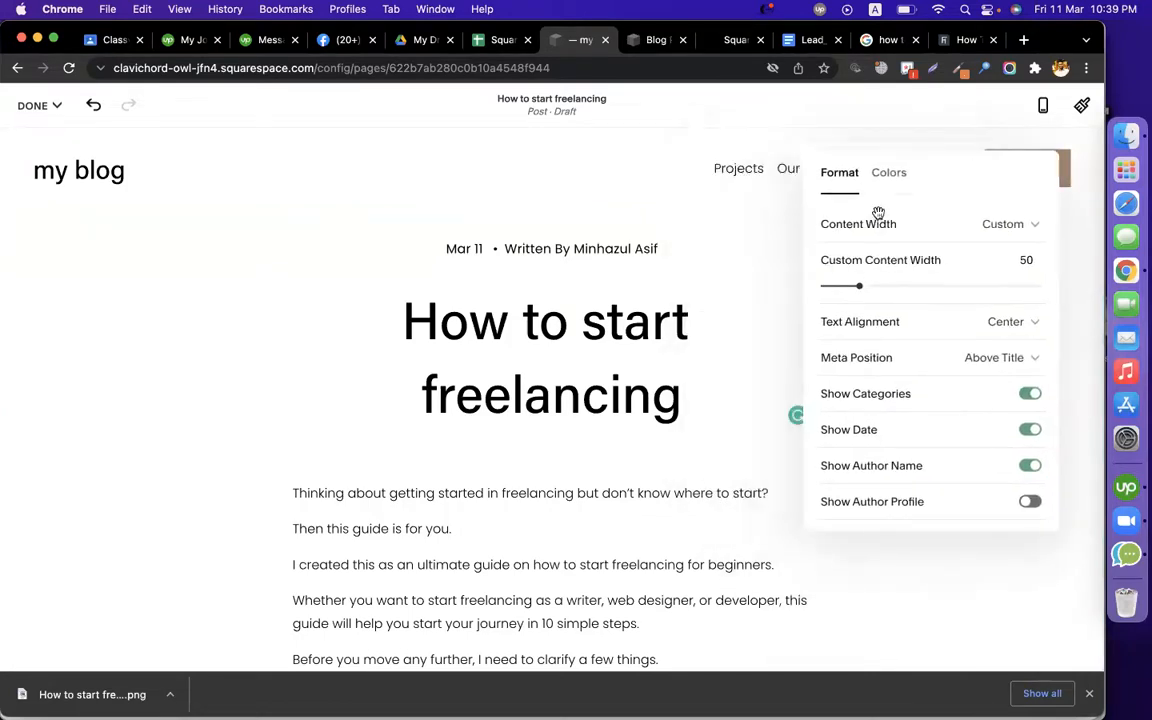
Align the post section's text to the left and turn on Show Author Profile.
{"action": "left_click", "coordinate": [1007, 322]}
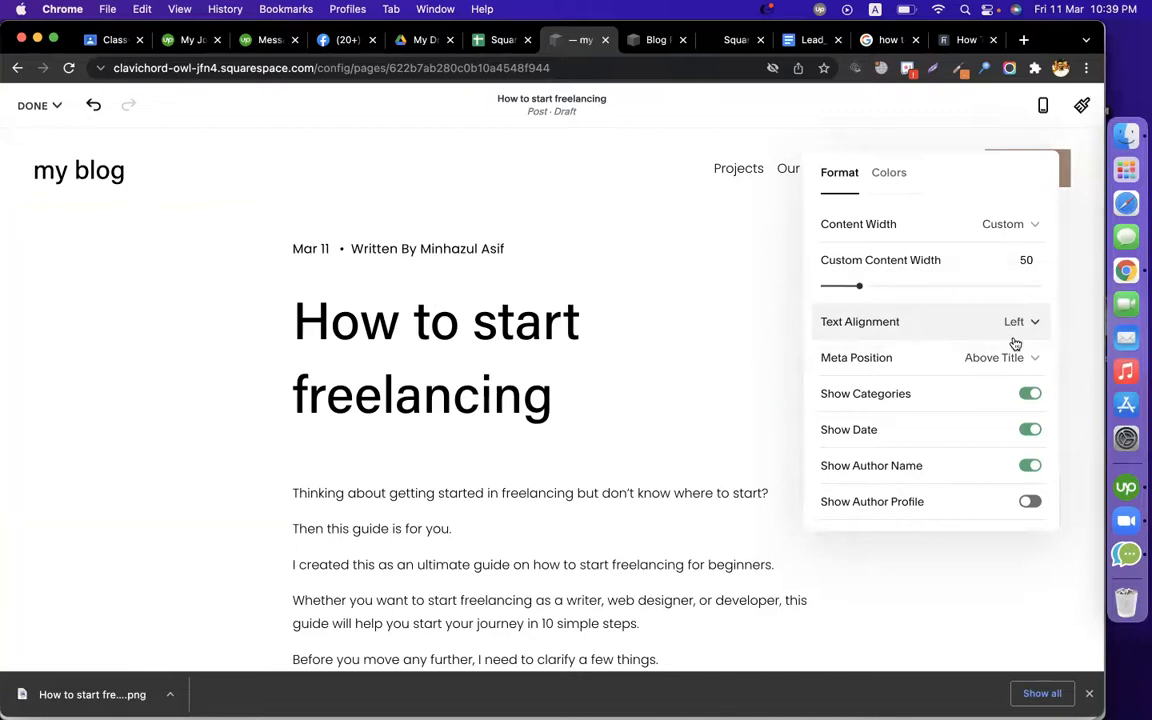
{"action": "scroll", "coordinate": [940, 420], "scroll_direction": "down", "scroll_amount": 2}
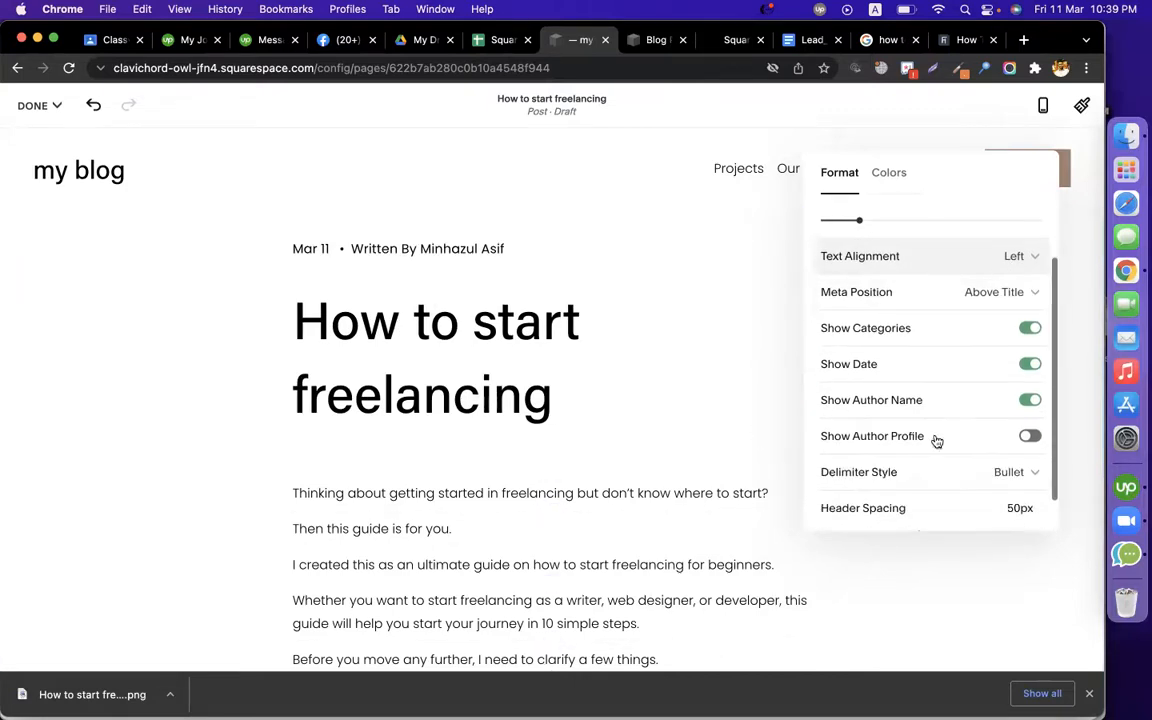
{"action": "left_click", "coordinate": [1022, 440]}
{"action": "scroll", "coordinate": [946, 445], "scroll_direction": "down", "scroll_amount": 1}
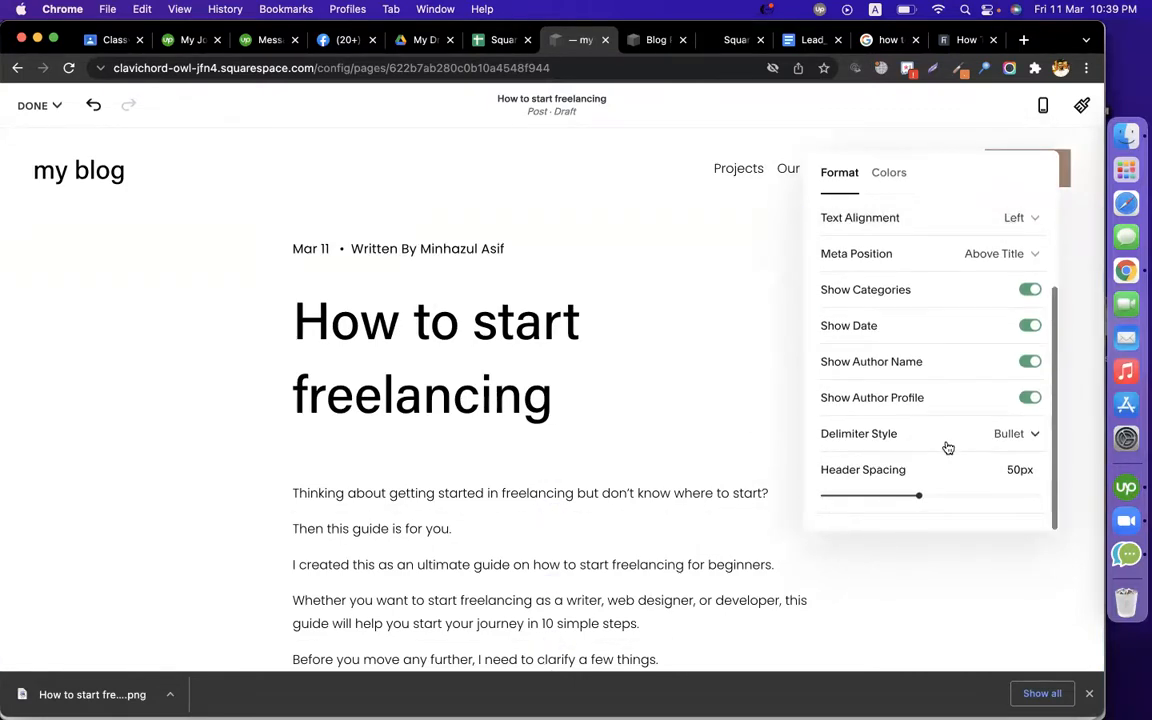
Try the Wide content width on the post section and settle on Medium.
{"action": "scroll", "coordinate": [948, 447], "scroll_direction": "up", "scroll_amount": 3}
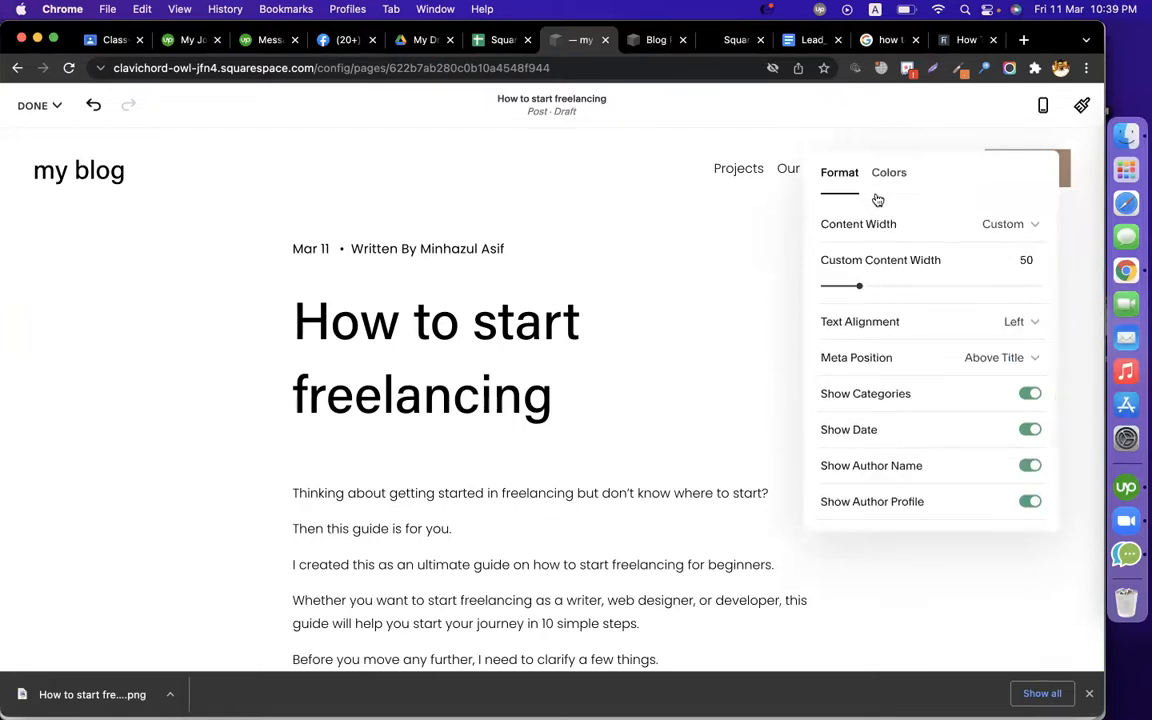
{"action": "left_click", "coordinate": [882, 224]}
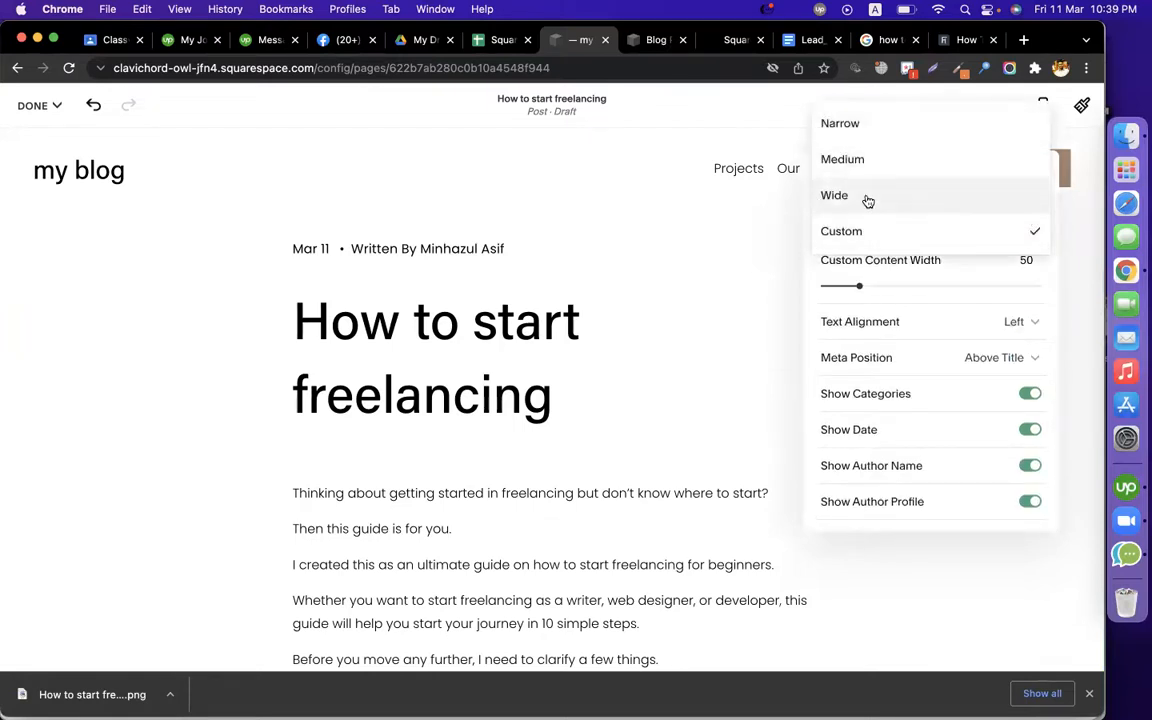
{"action": "left_click", "coordinate": [873, 200]}
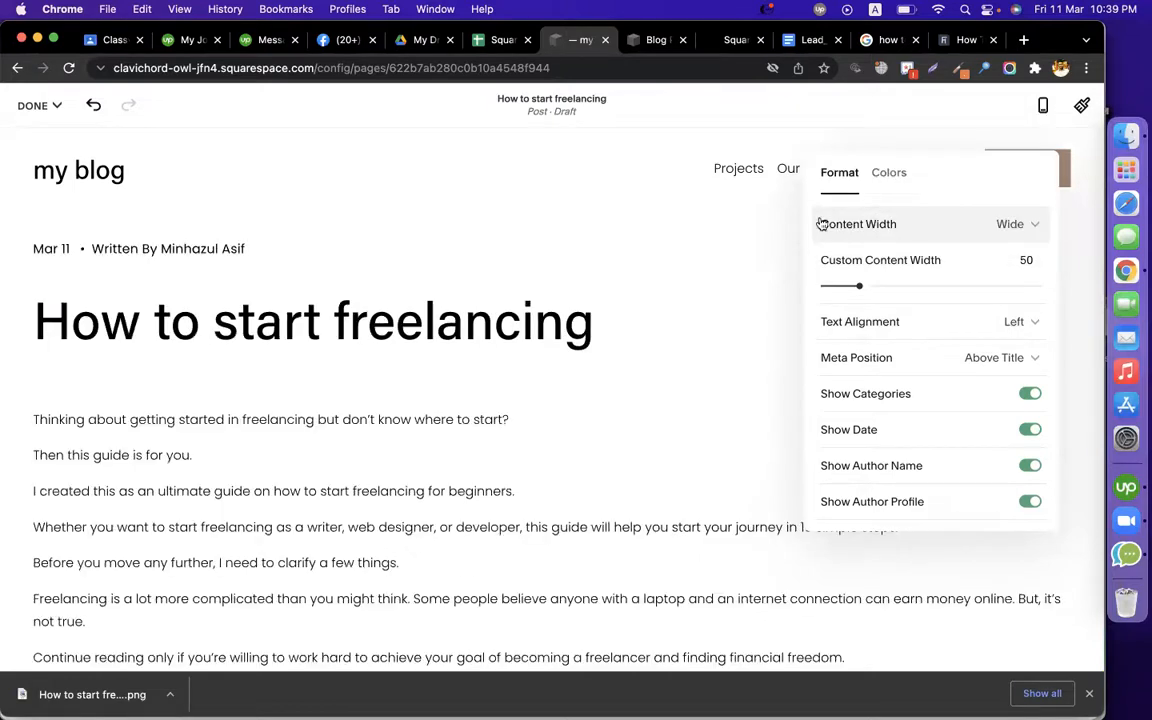
{"action": "left_click", "coordinate": [887, 228]}
{"action": "left_click", "coordinate": [877, 224]}
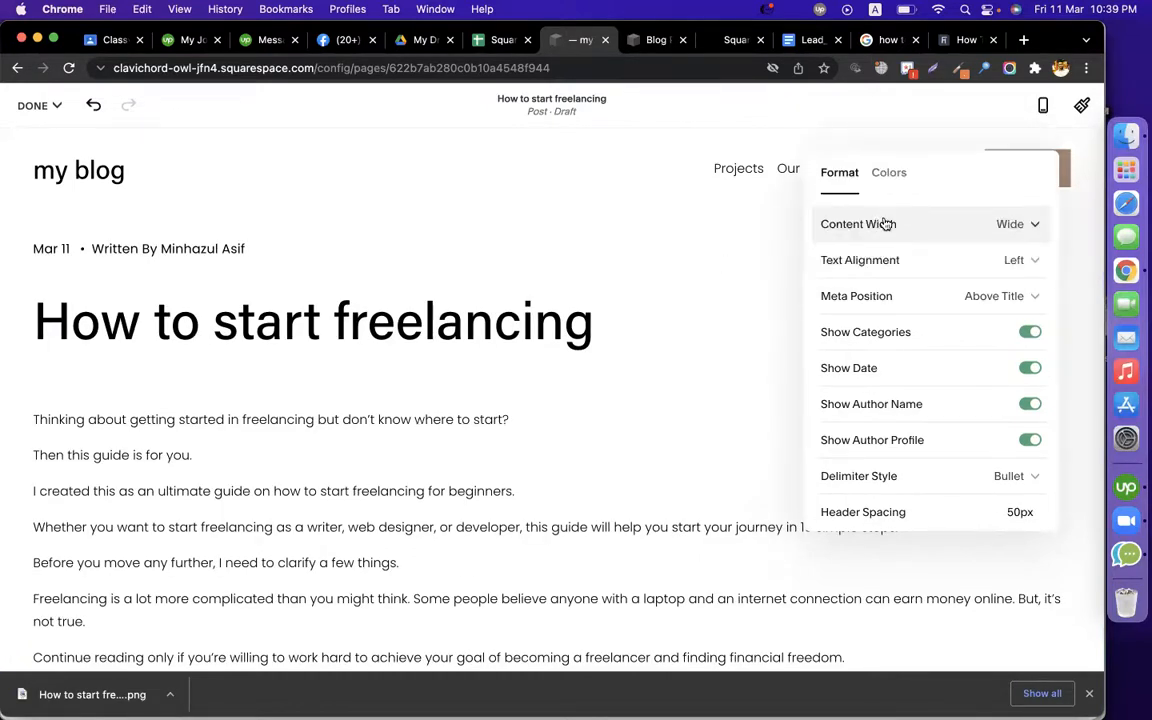
{"action": "left_click", "coordinate": [885, 224]}
{"action": "left_click", "coordinate": [839, 190]}
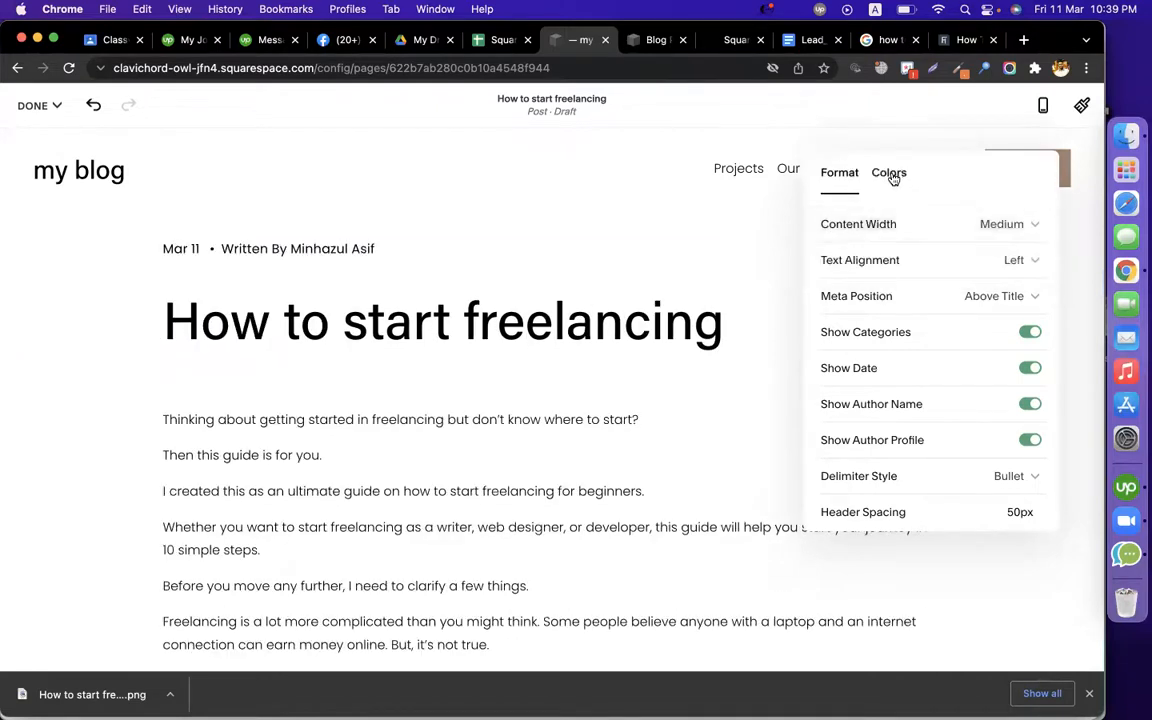
Apply the Bright 2 color theme to the post section and save the edited draft.
{"action": "left_click", "coordinate": [890, 174]}
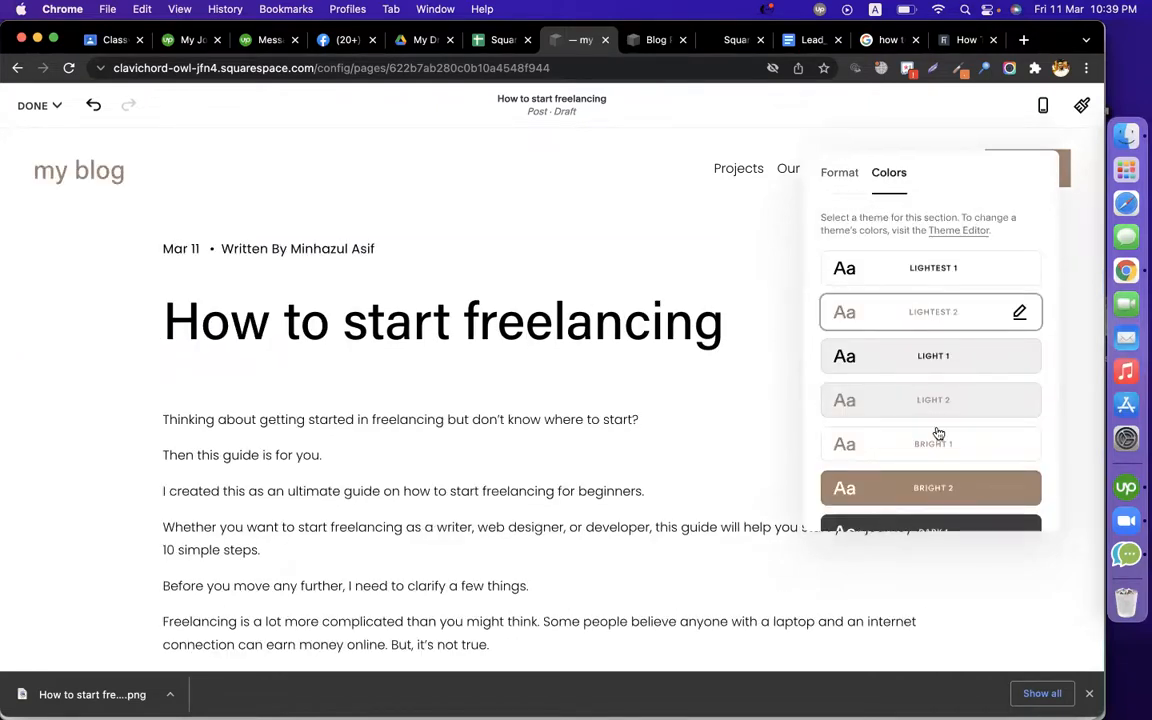
{"action": "left_click", "coordinate": [934, 487]}
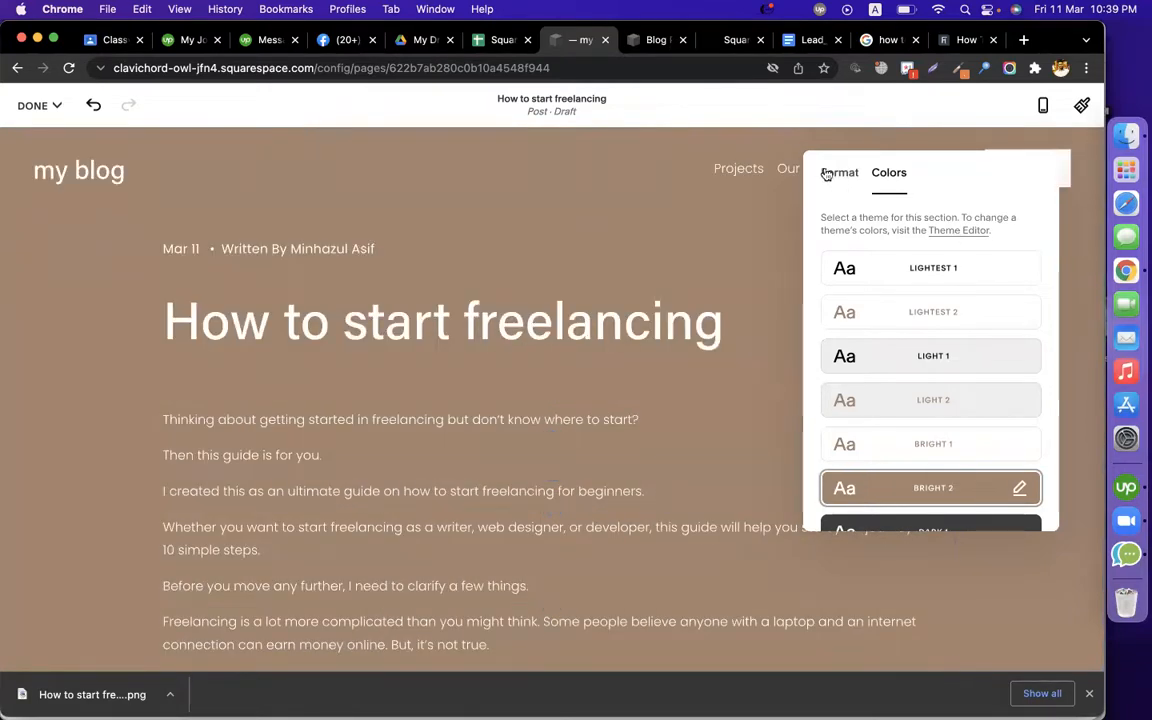
{"action": "left_click", "coordinate": [339, 344]}
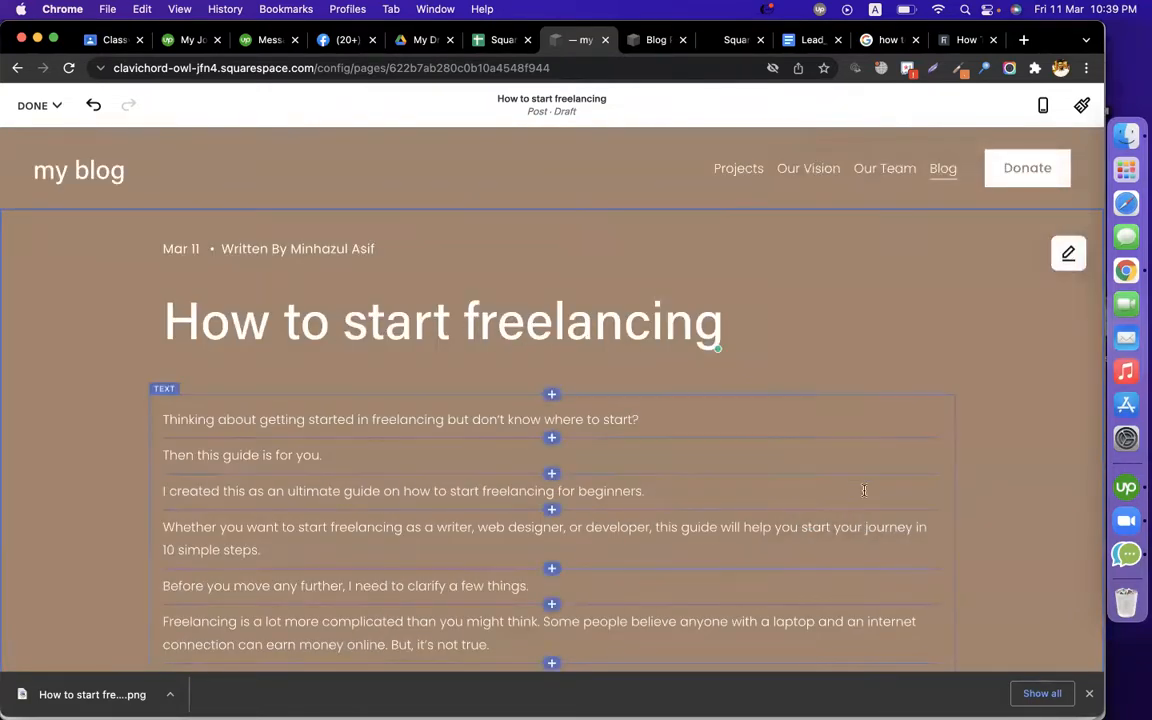
{"action": "left_click", "coordinate": [45, 106]}
{"action": "left_click", "coordinate": [40, 137]}
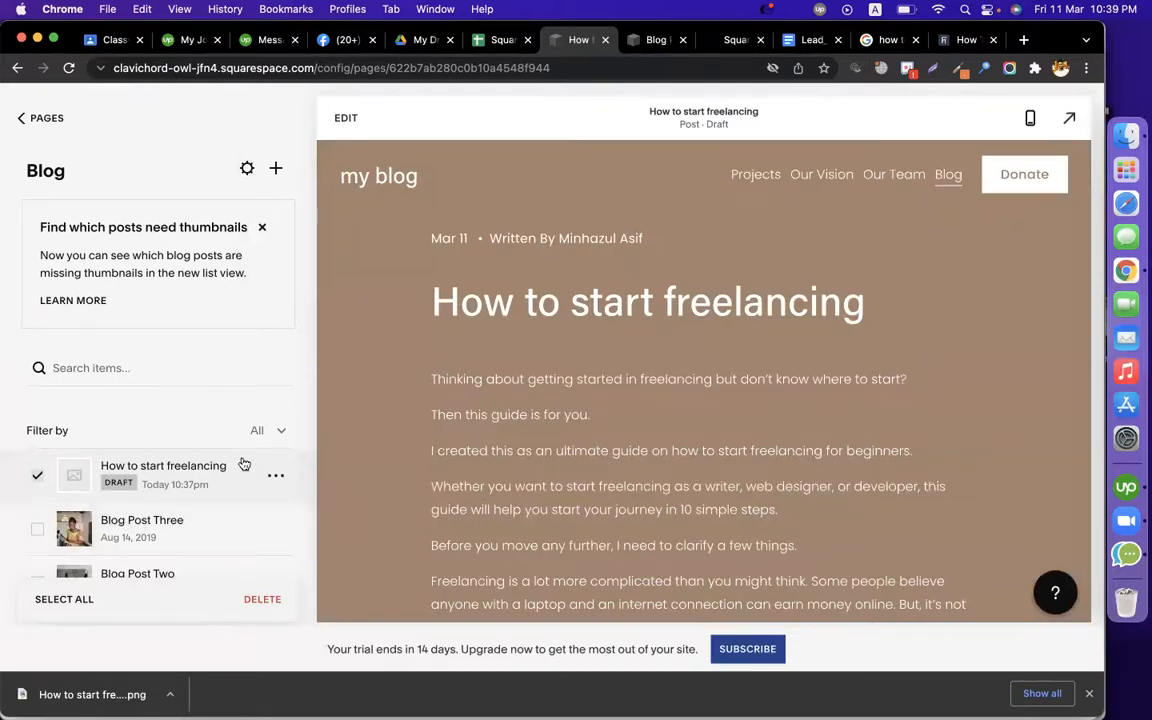
Open the "How to start freelancing" post's settings and upload How to start freelancing.png from Downloads as the featured image.
{"action": "left_click", "coordinate": [274, 478]}
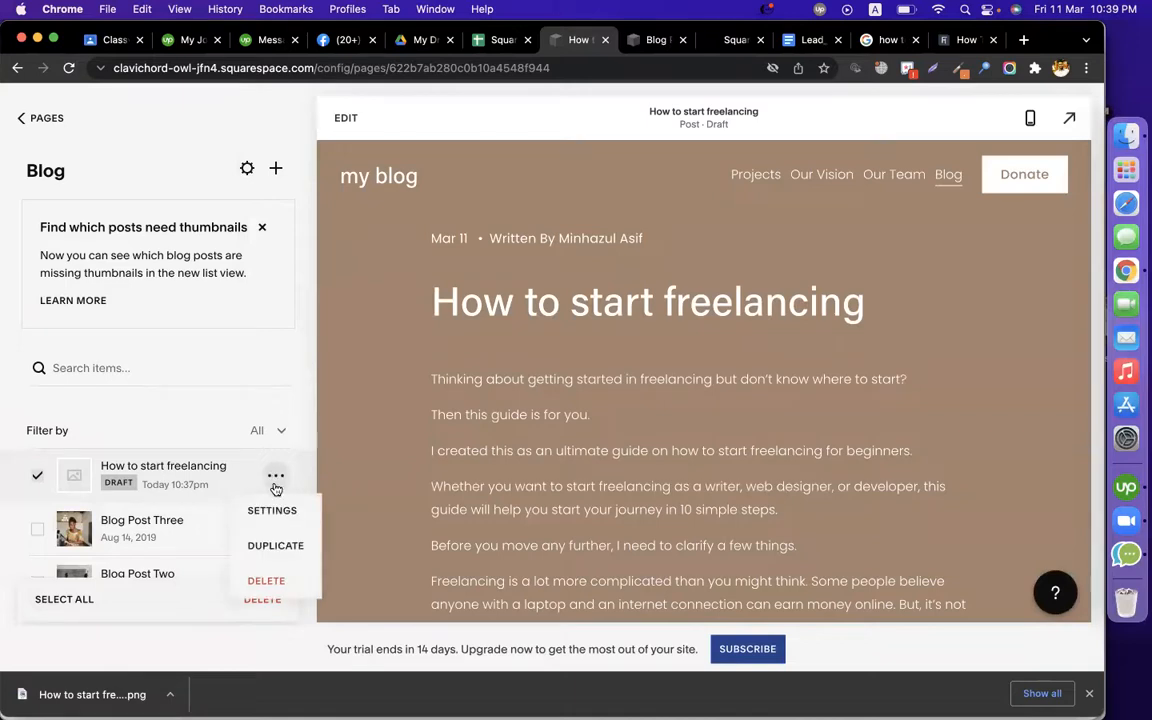
{"action": "left_click", "coordinate": [278, 509]}
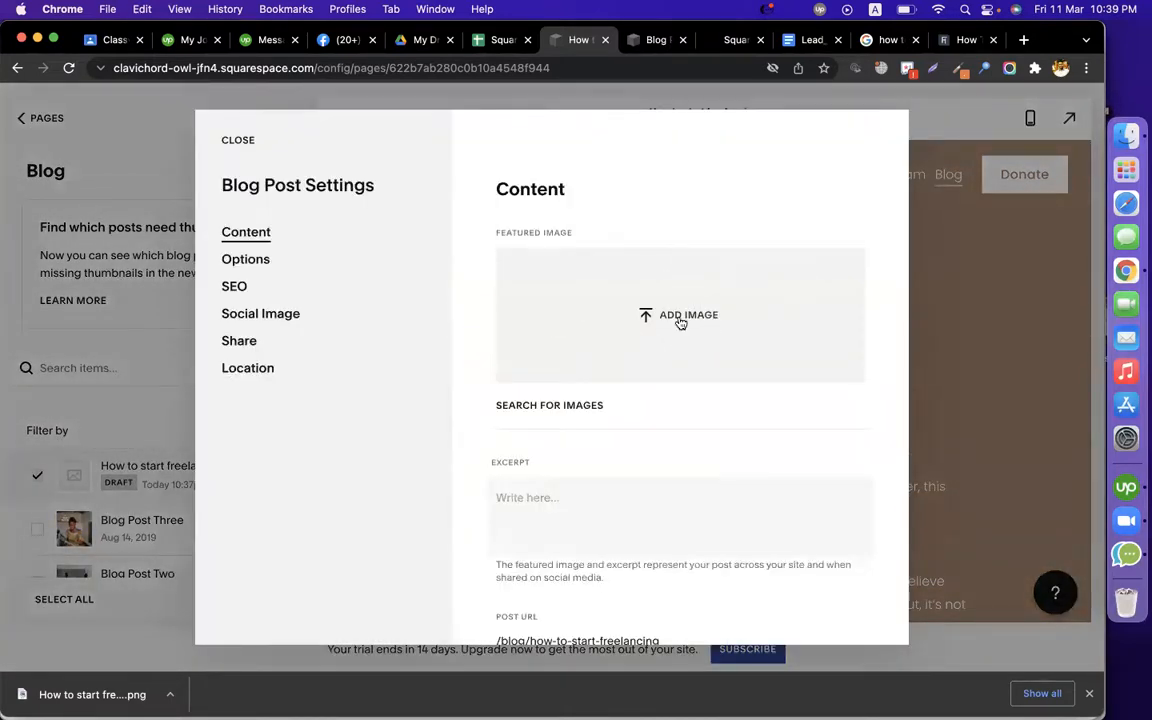
{"action": "left_click", "coordinate": [680, 318]}
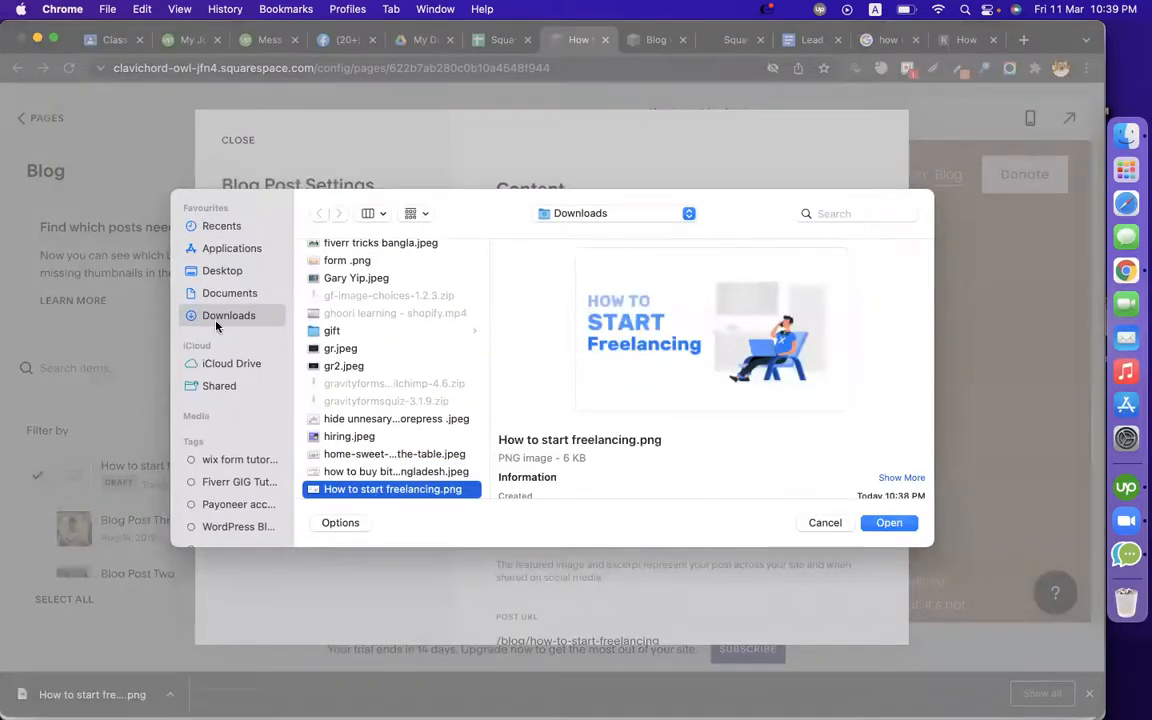
{"action": "key", "text": "Return"}
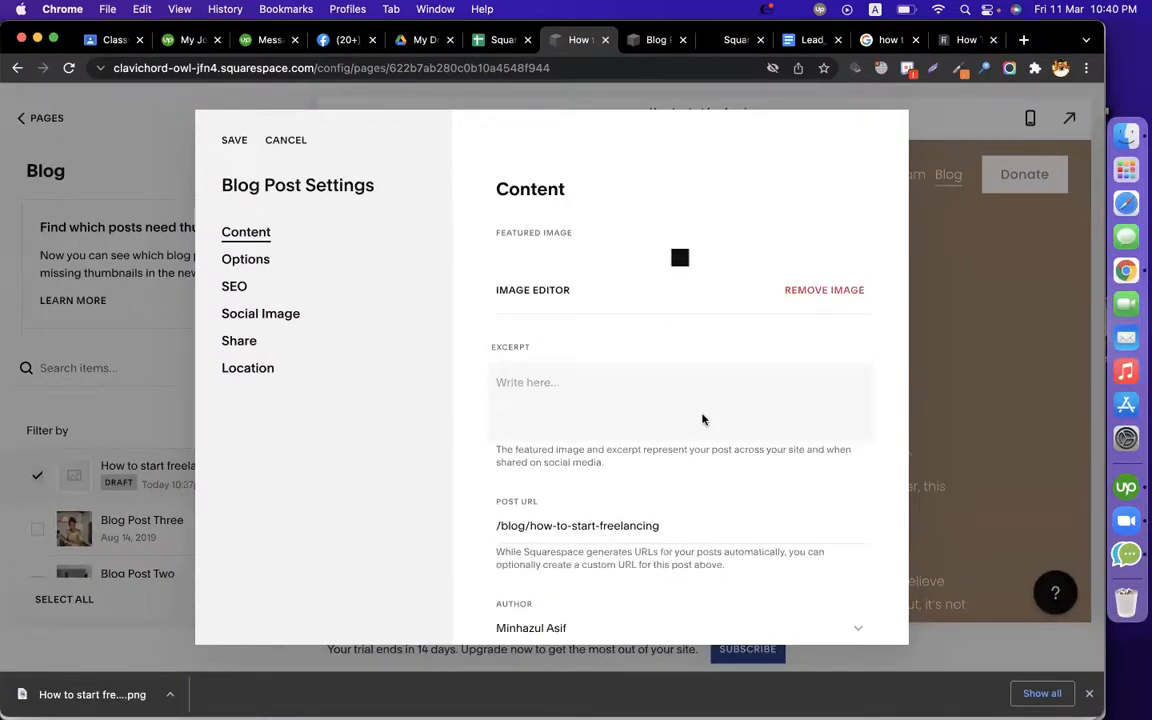
Write "how to start freelancing at various marketplace" as the post's excerpt.
{"action": "scroll", "coordinate": [702, 419], "scroll_direction": "down", "scroll_amount": 3}
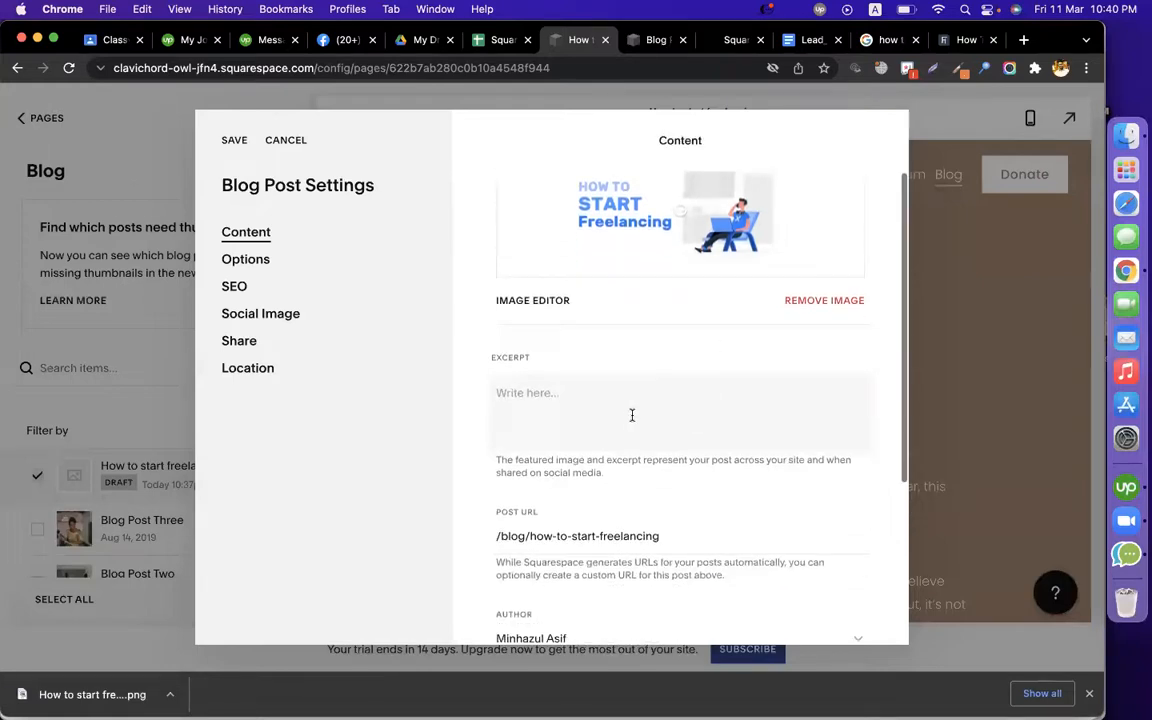
{"action": "left_click", "coordinate": [627, 415]}
{"action": "left_click", "coordinate": [410, 491]}
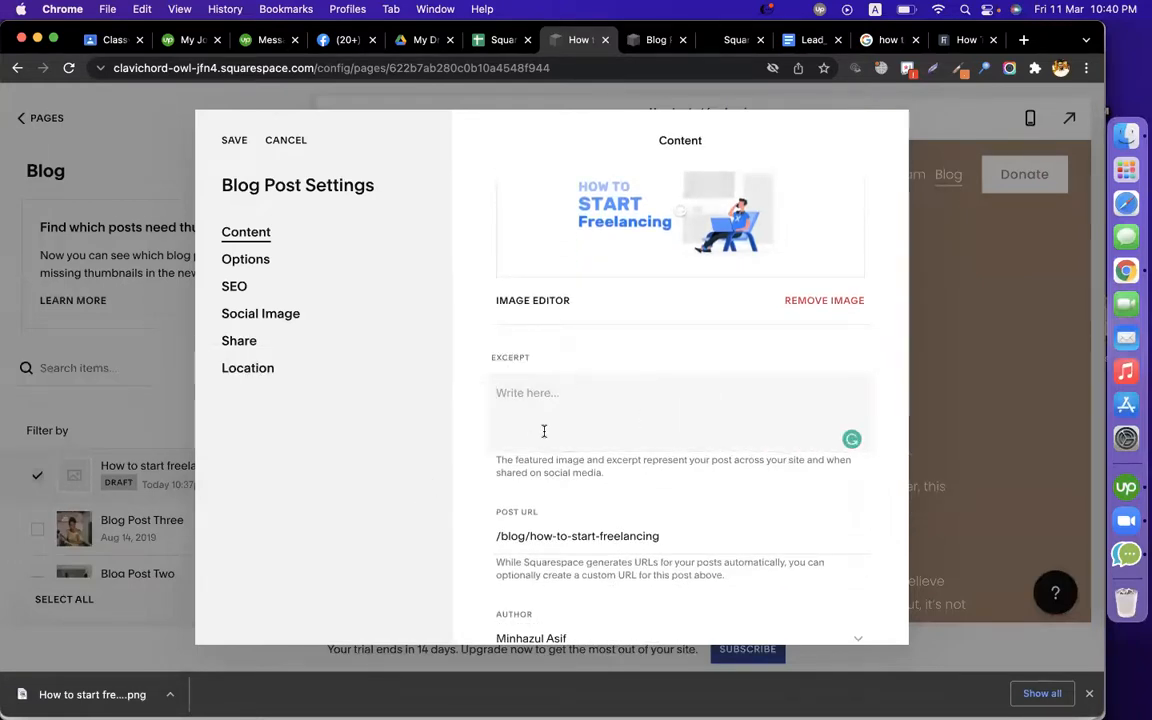
{"action": "left_click", "coordinate": [544, 431]}
{"action": "left_click", "coordinate": [448, 488]}
{"action": "left_click", "coordinate": [538, 425]}
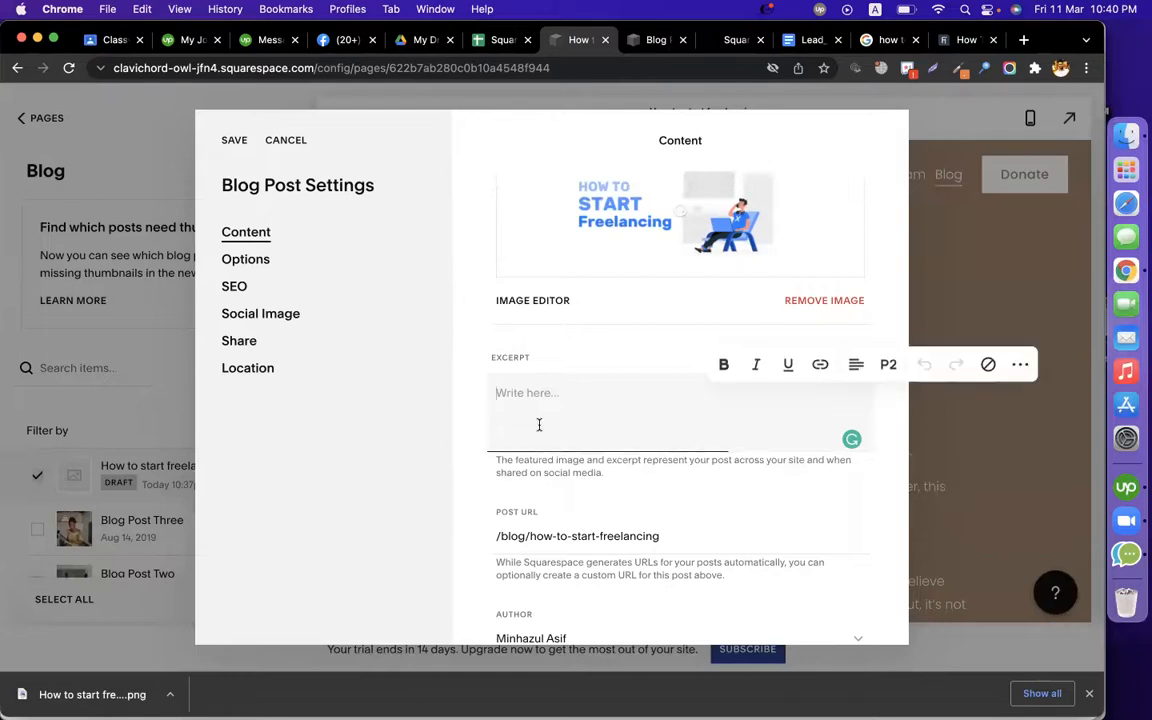
{"action": "left_click", "coordinate": [474, 485]}
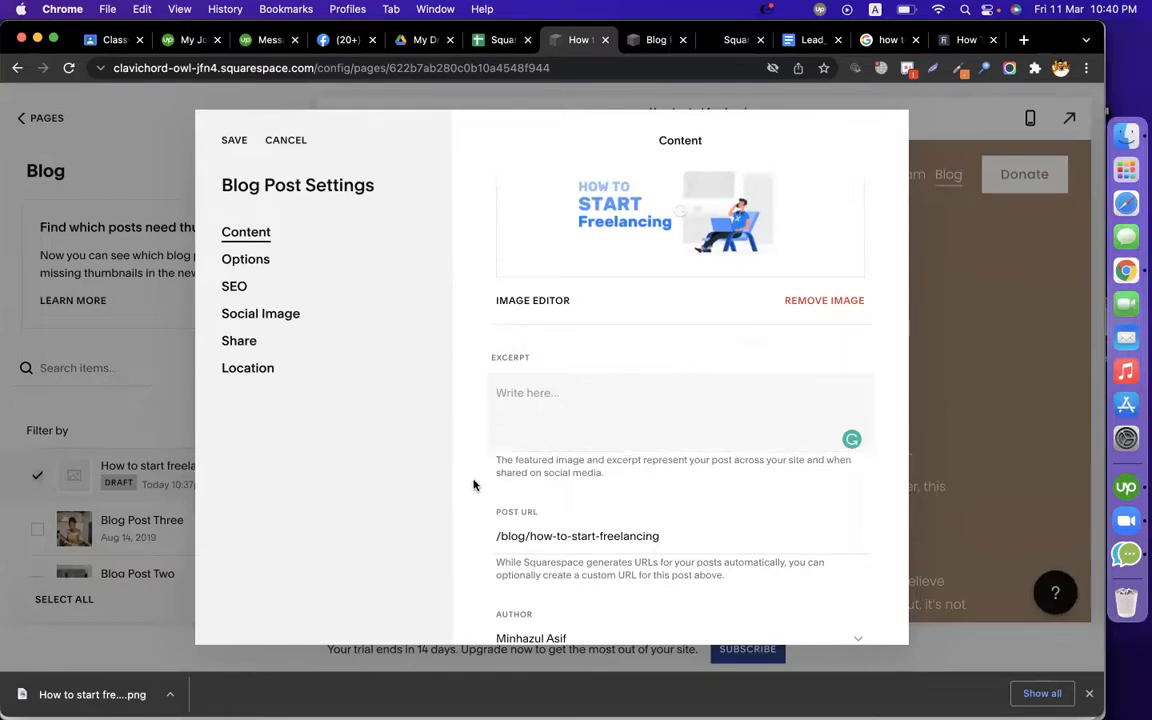
{"action": "scroll", "coordinate": [474, 485], "scroll_direction": "up", "scroll_amount": 2}
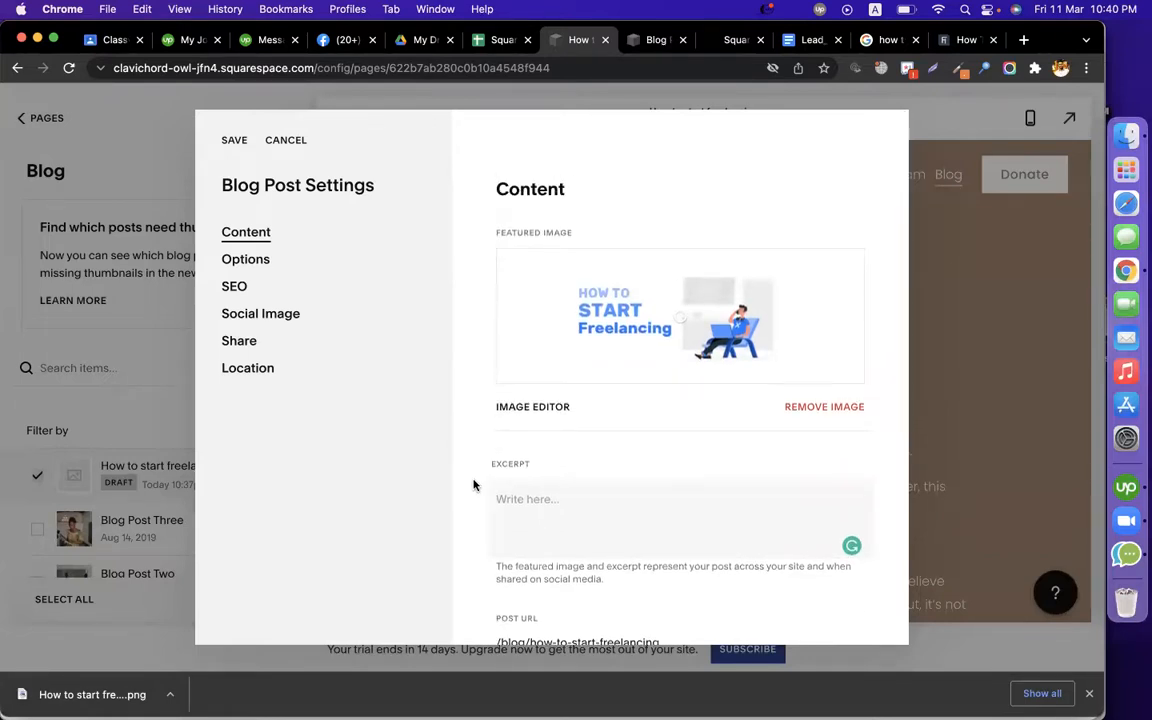
{"action": "left_click", "coordinate": [542, 508]}
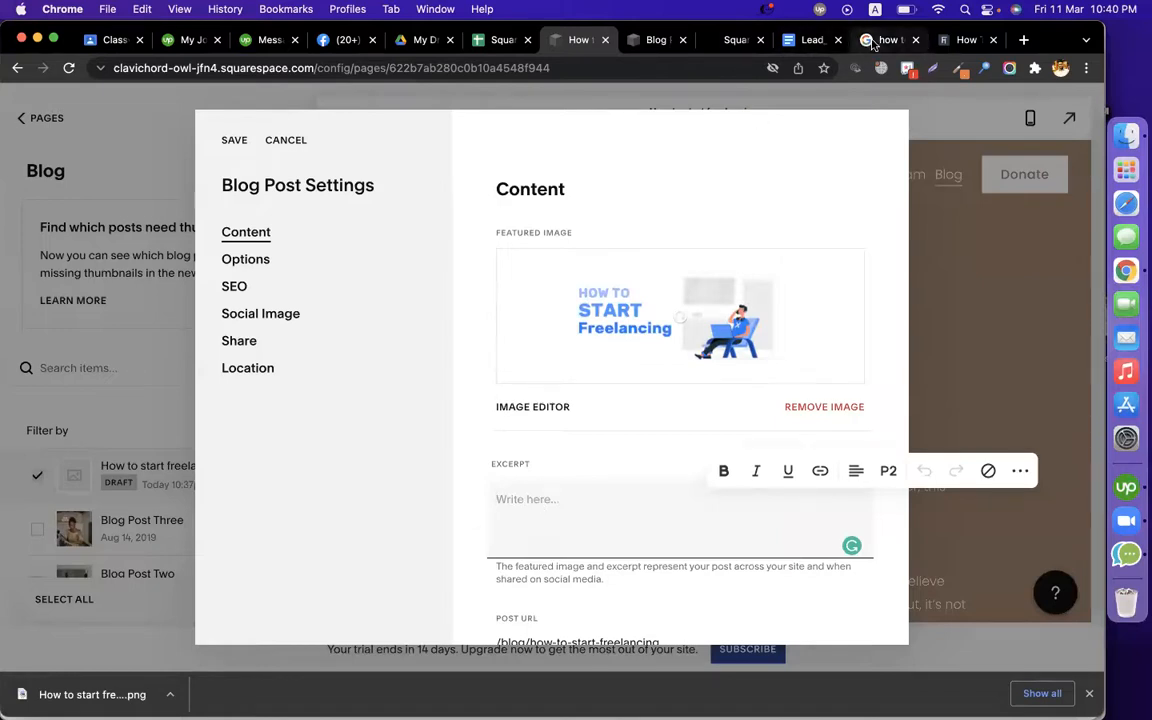
{"action": "type", "text": "how to start fre"}
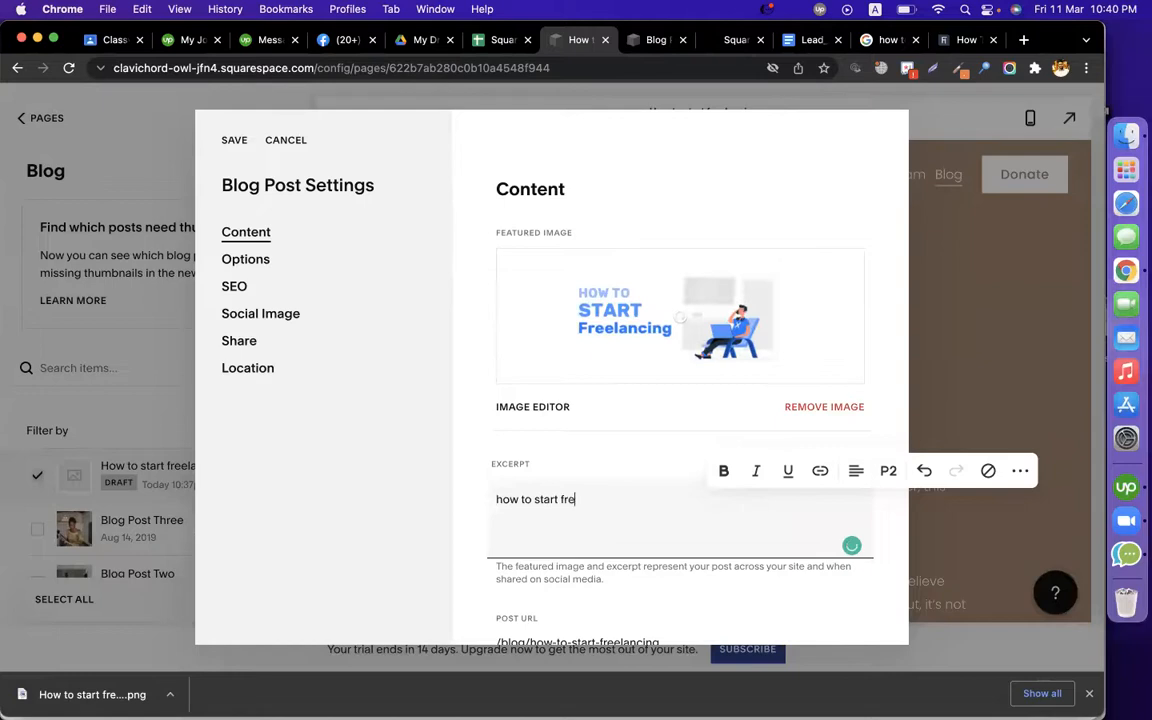
{"action": "type", "text": "elancing at various marketplace"}
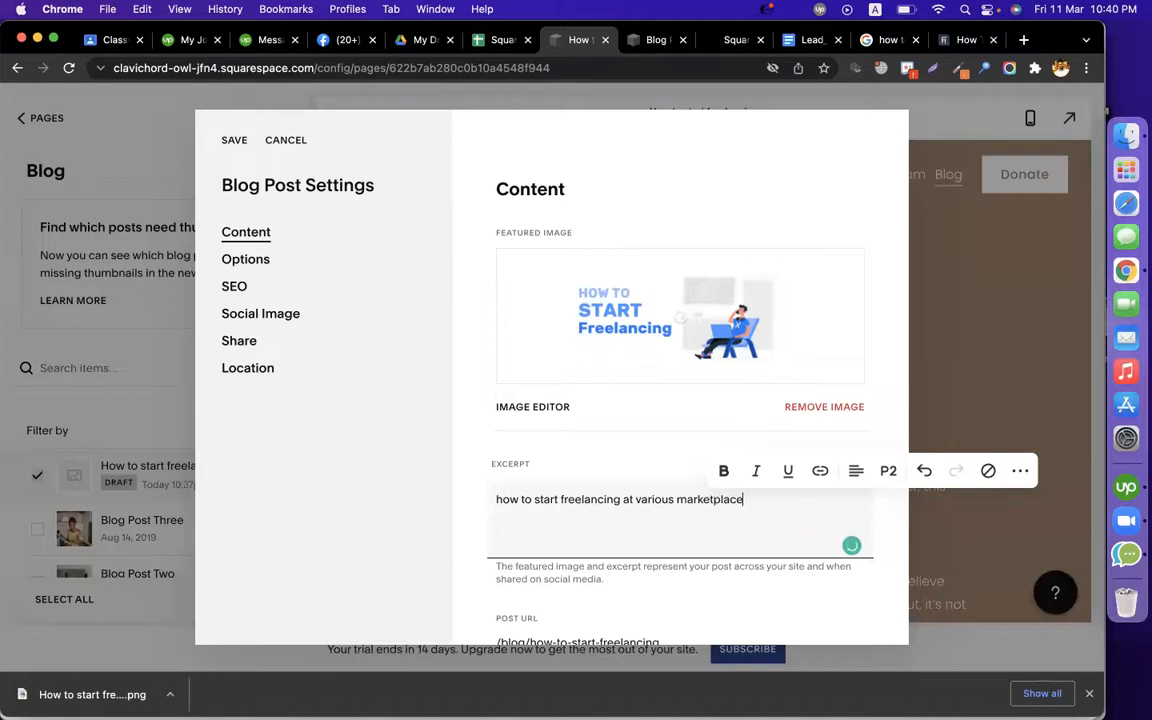
Search Google for the copied article text in a new browser tab and copy the first result's description up to "web designer,".
{"action": "key", "text": "super+t"}
{"action": "key", "text": "super+v"}
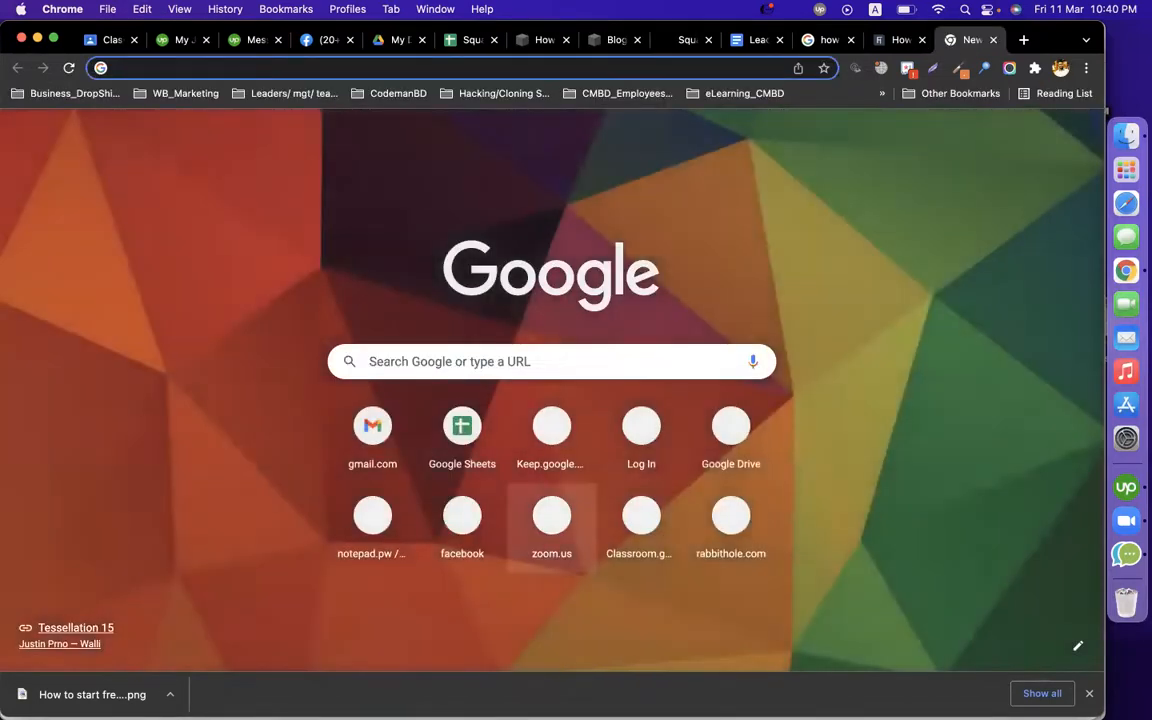
{"action": "key", "text": "Return"}
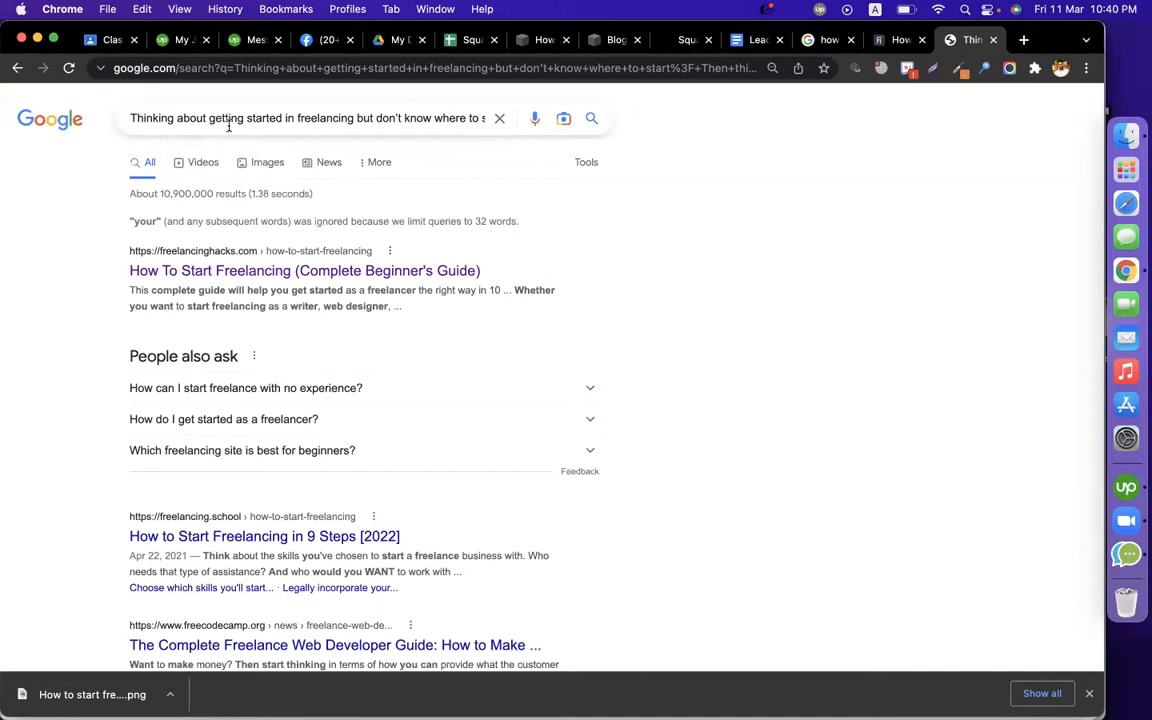
{"action": "left_click", "coordinate": [226, 120]}
{"action": "key", "text": "super+a"}
{"action": "left_click", "coordinate": [790, 314]}
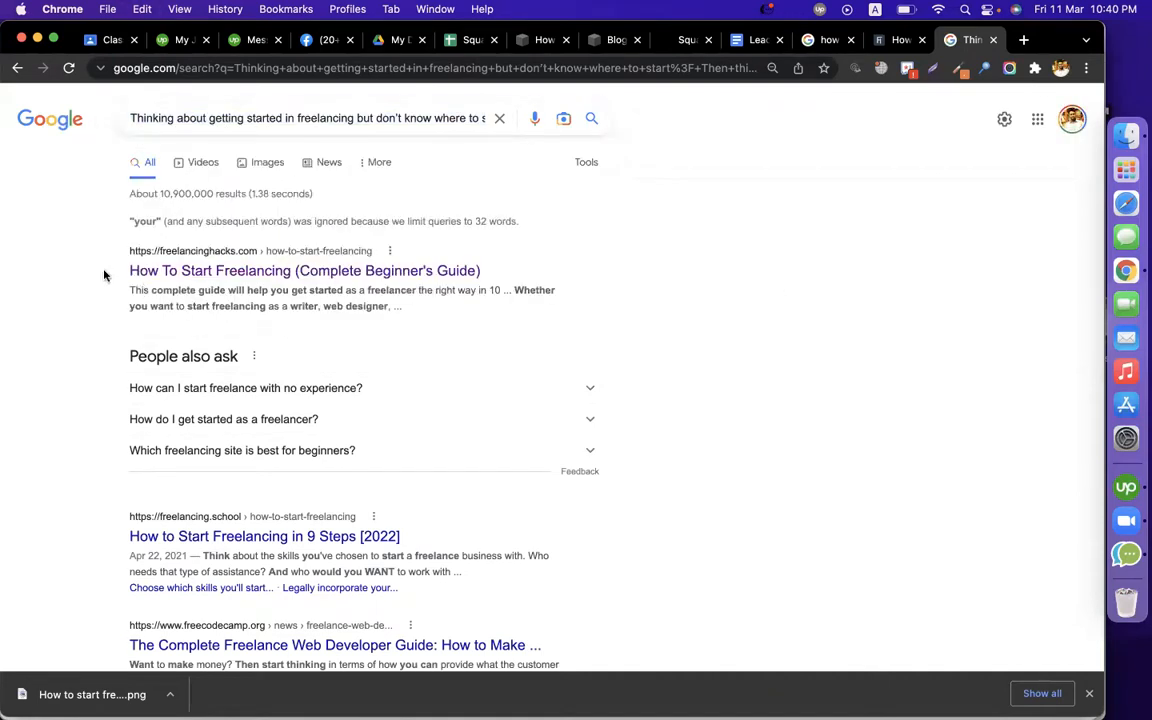
{"action": "left_click_drag", "start_coordinate": [129, 288], "coordinate": [390, 303]}
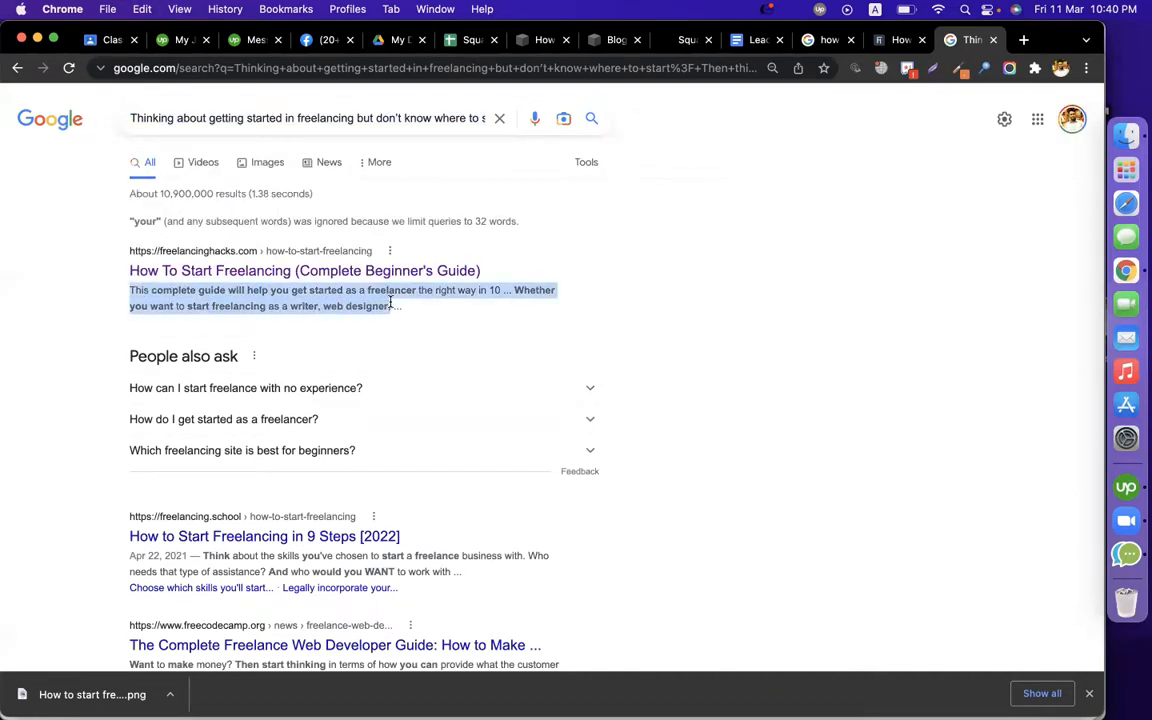
Return to the Squarespace post settings and replace the excerpt with the copied description starting "This complete guide will help you get started".
{"action": "left_click", "coordinate": [612, 40]}
{"action": "left_click", "coordinate": [530, 44]}
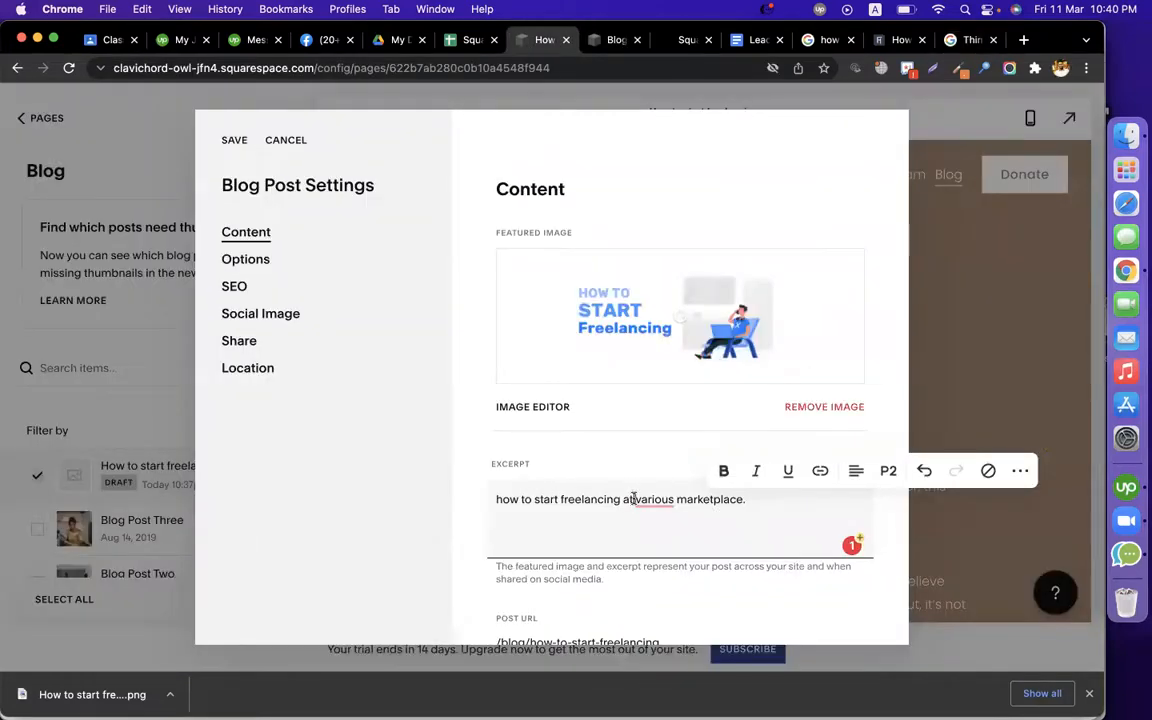
{"action": "key", "text": "super+a"}
{"action": "type", "text": "This complete guide will help you get started as a freelancer the right way in 10 ... Whether you want to start freelancing as a writer, web designer,"}
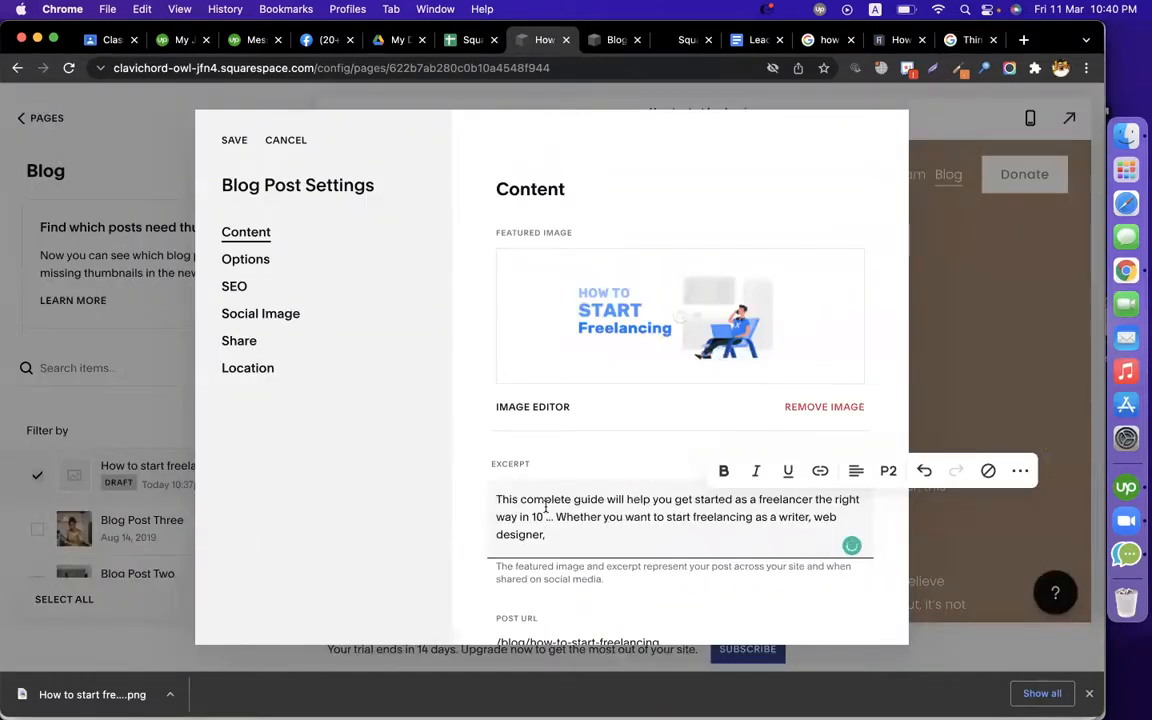
Check the post's URL, keep the current author selected, and save the blog post settings.
{"action": "scroll", "coordinate": [643, 440], "scroll_direction": "down", "scroll_amount": 5}
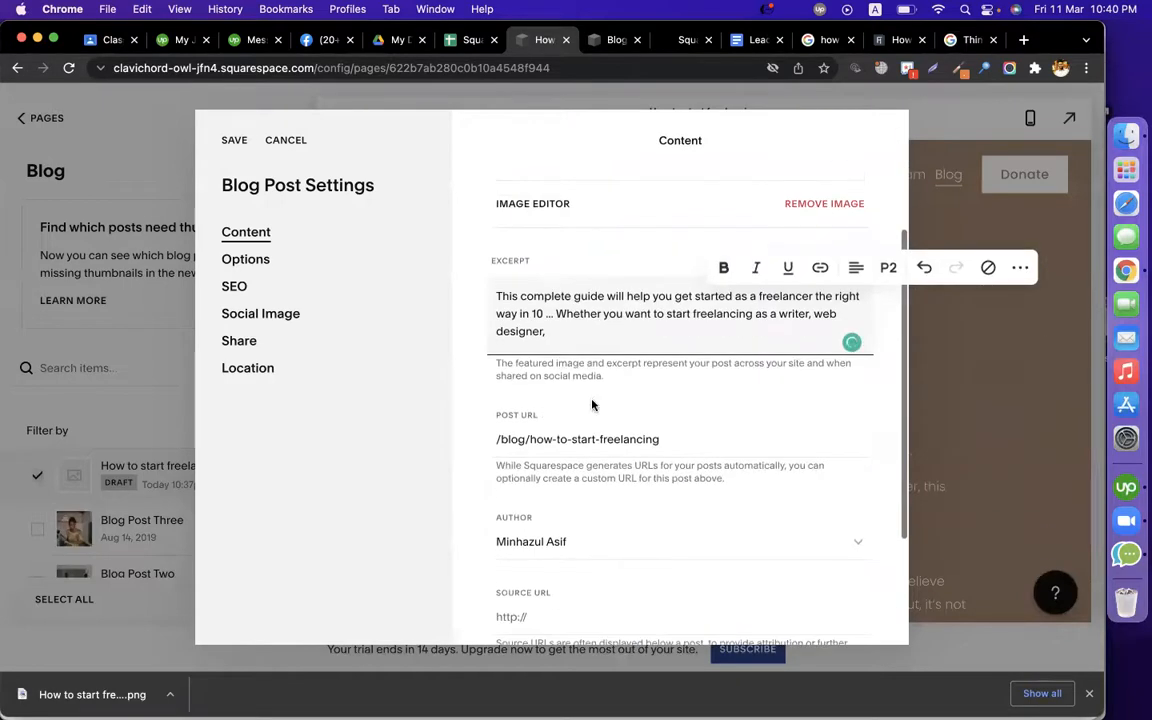
{"action": "scroll", "coordinate": [641, 406], "scroll_direction": "down", "scroll_amount": 2}
{"action": "left_click", "coordinate": [569, 365]}
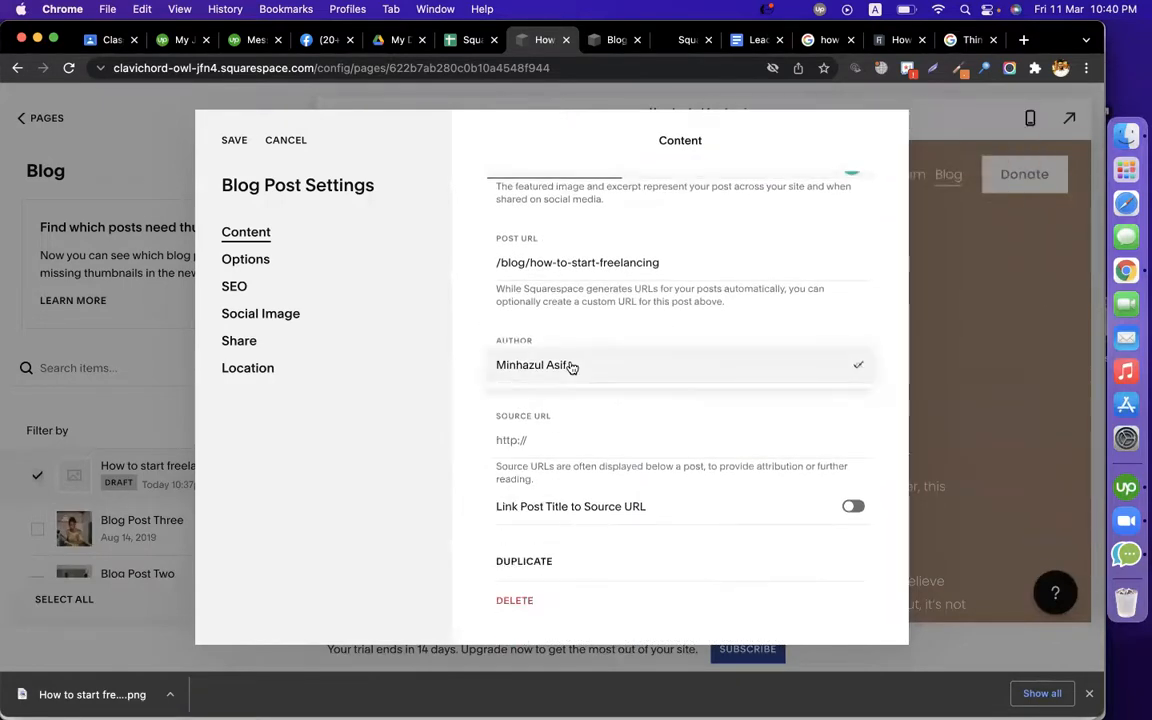
{"action": "left_click", "coordinate": [571, 366]}
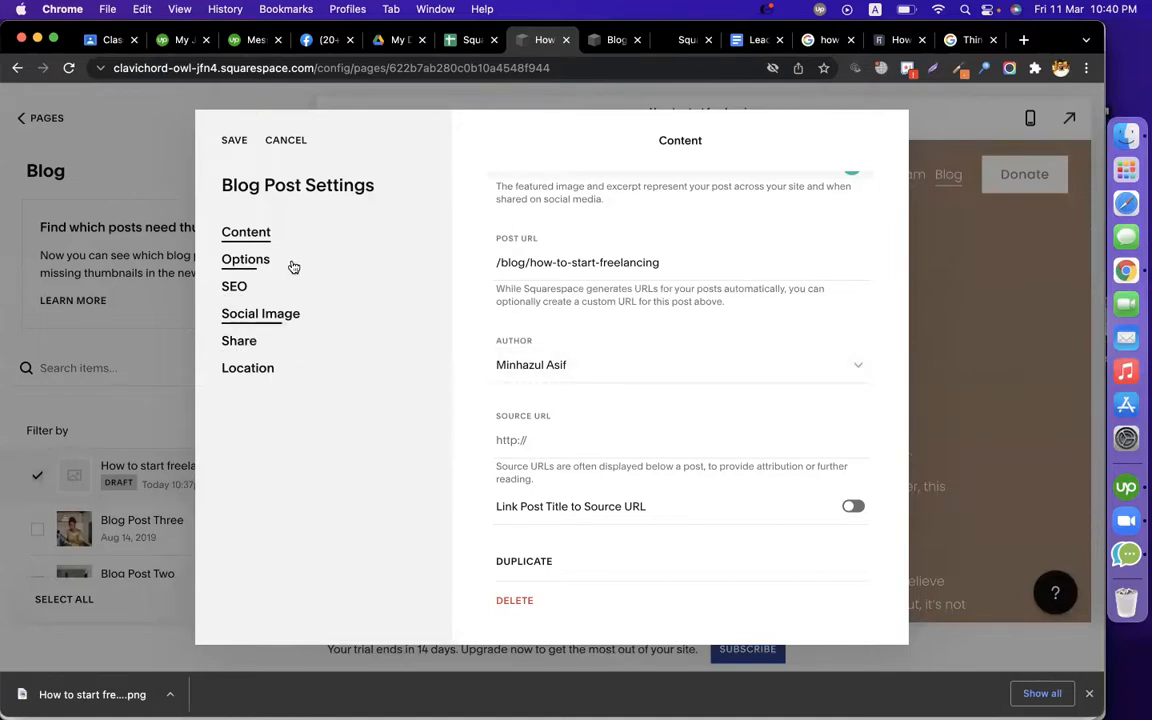
{"action": "left_click", "coordinate": [233, 143]}
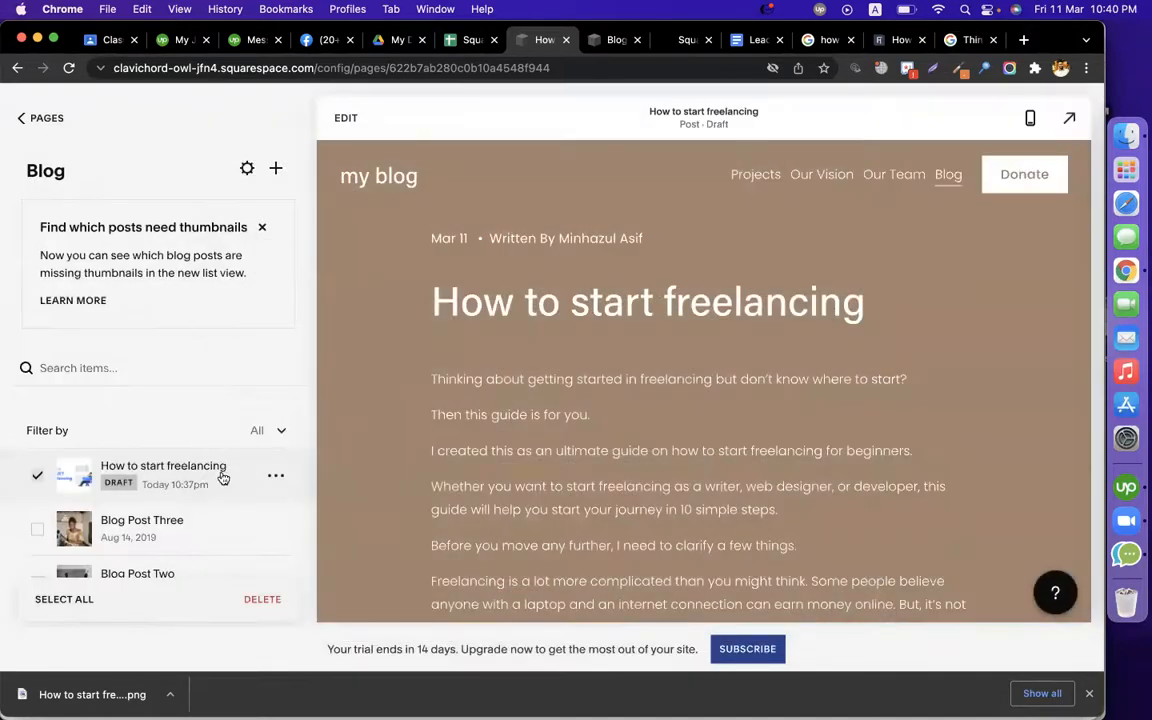
Set the "How to start freelancing" post's status to Published in its settings, save, and dismiss the sharing prompt.
{"action": "left_click", "coordinate": [276, 476]}
{"action": "left_click", "coordinate": [270, 509]}
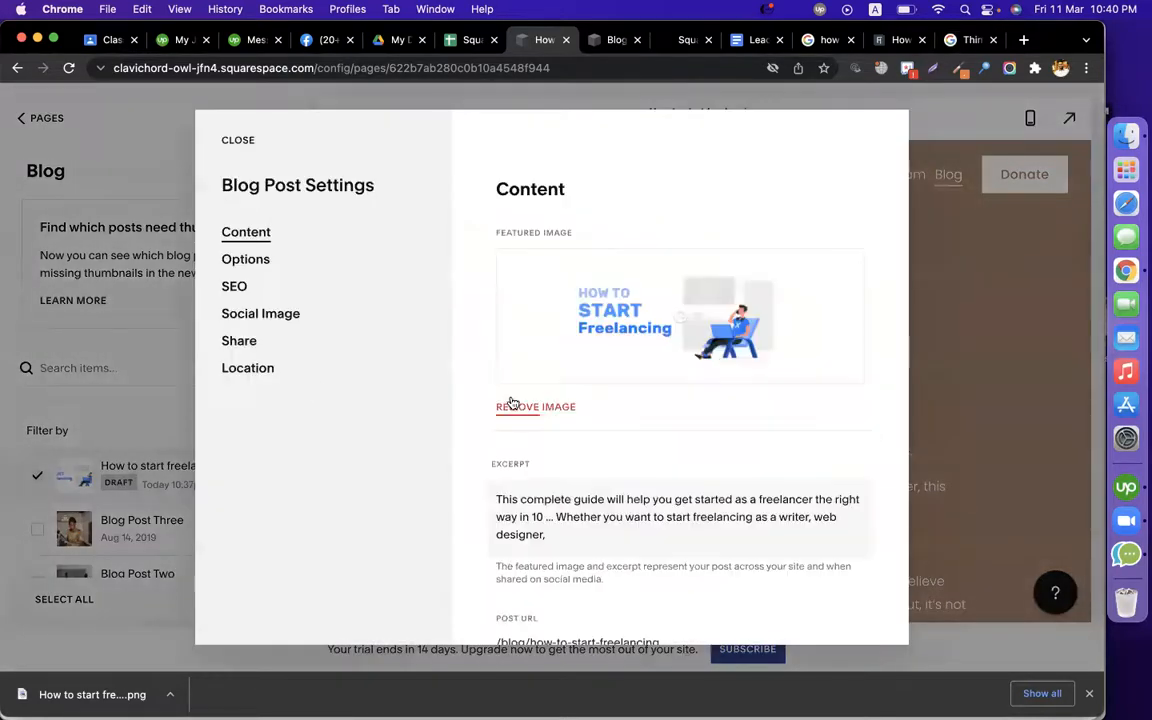
{"action": "scroll", "coordinate": [655, 386], "scroll_direction": "down", "scroll_amount": 5}
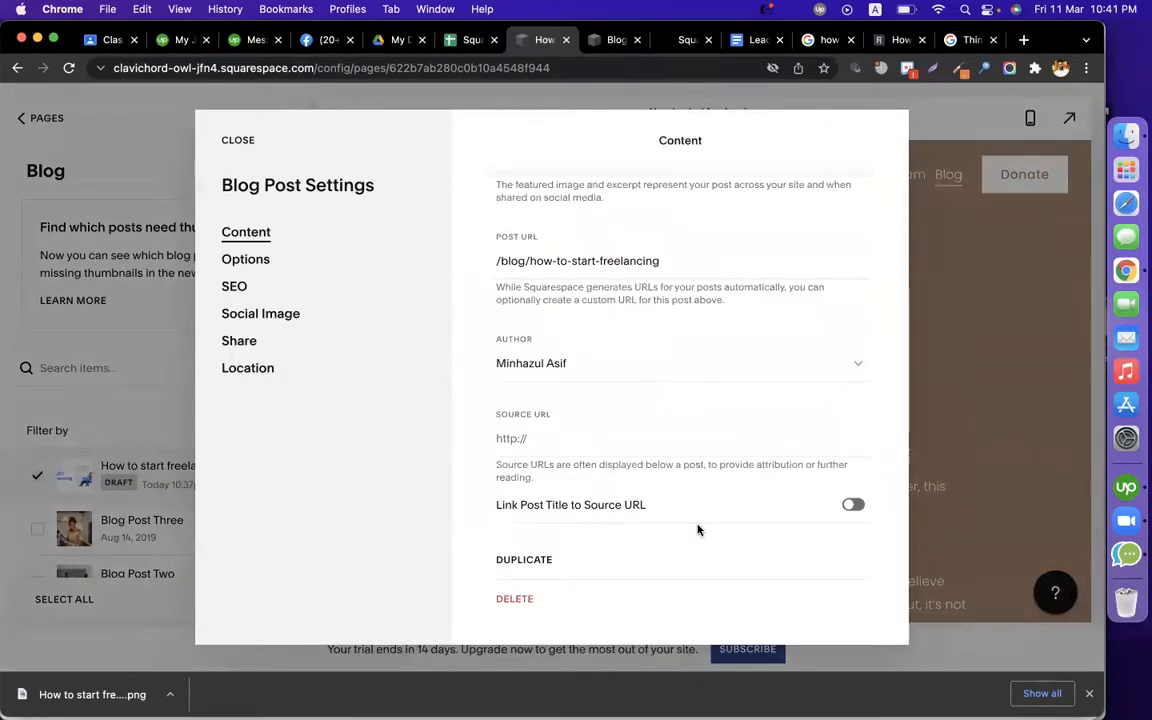
{"action": "scroll", "coordinate": [663, 449], "scroll_direction": "up", "scroll_amount": 6}
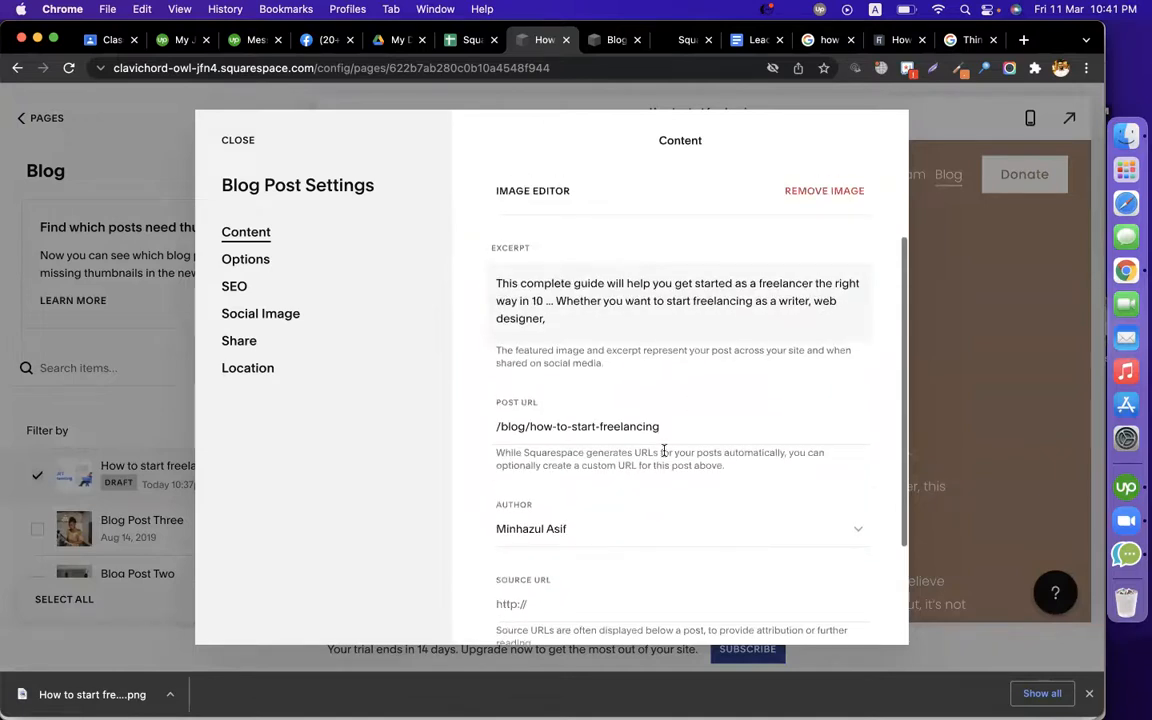
{"action": "left_click", "coordinate": [245, 259]}
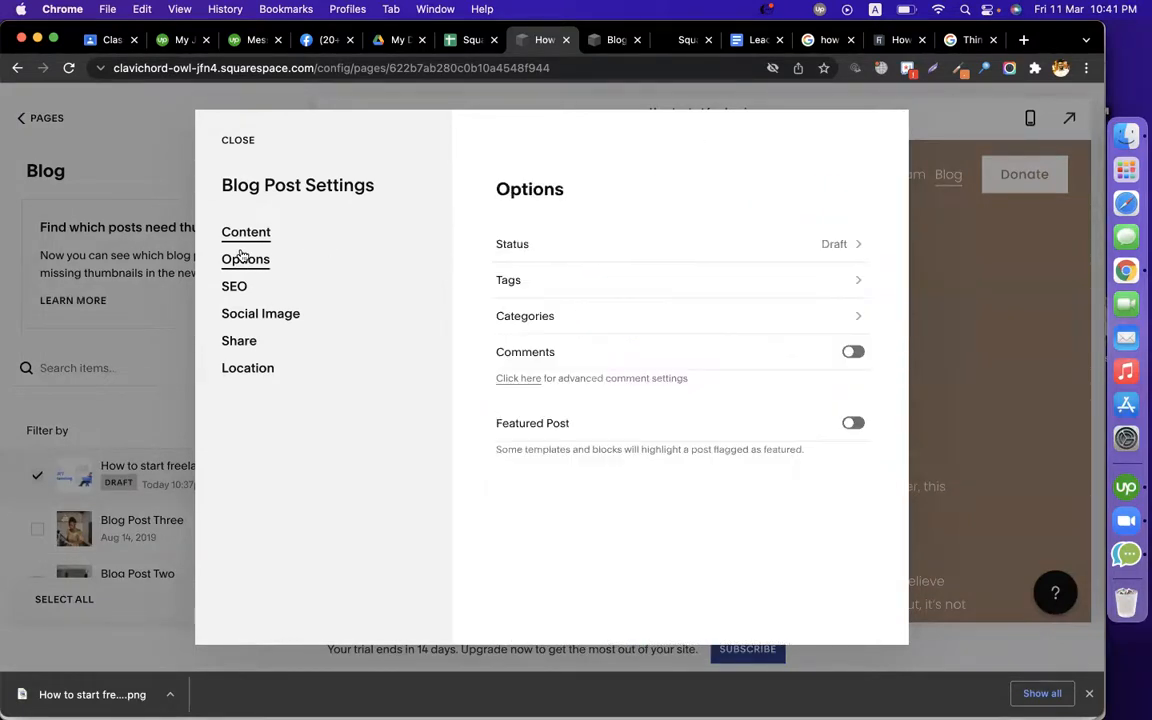
{"action": "left_click", "coordinate": [826, 250]}
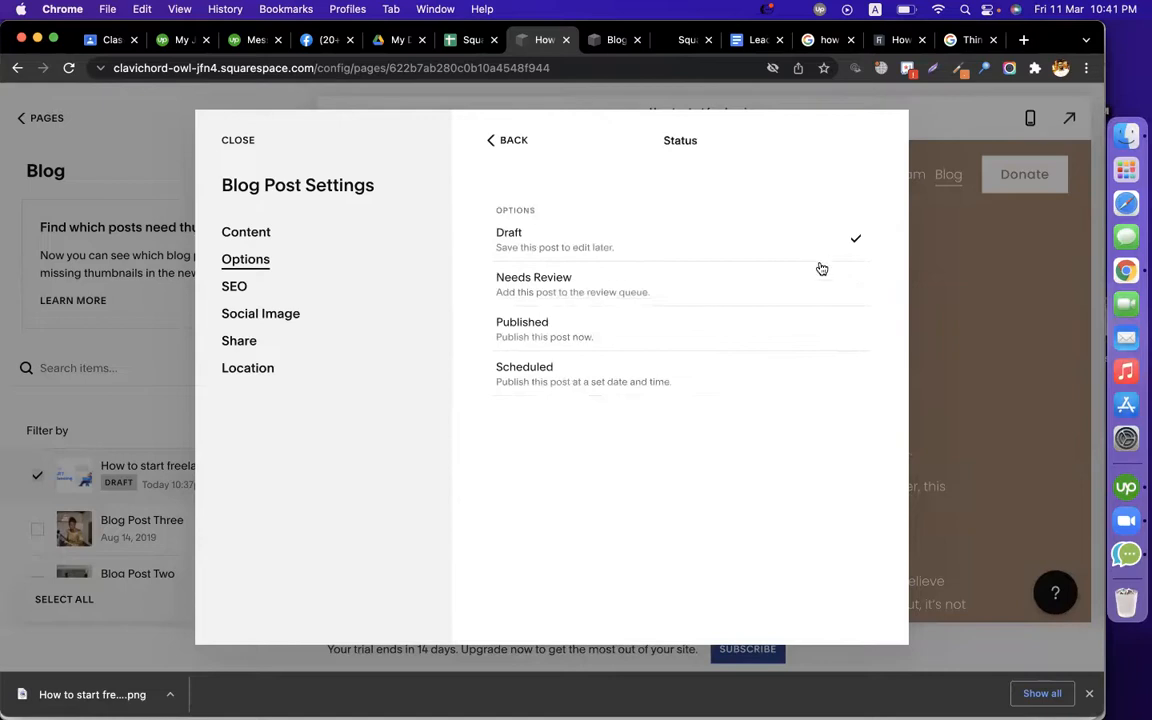
{"action": "left_click", "coordinate": [676, 329]}
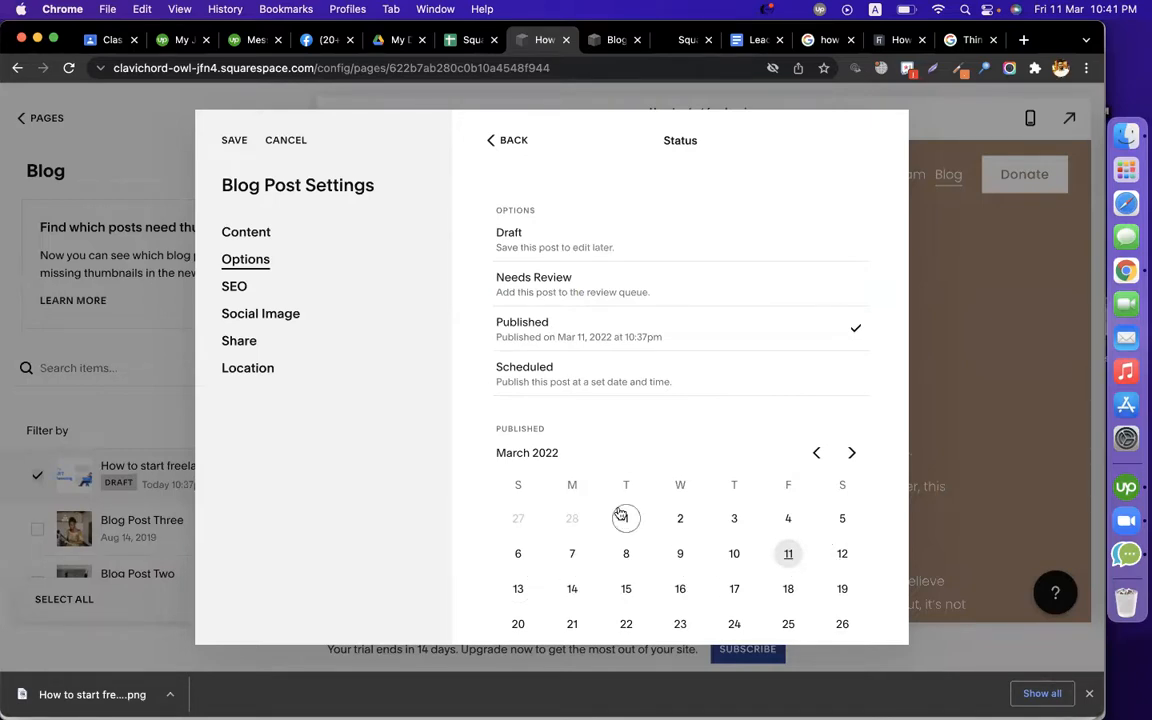
{"action": "left_click", "coordinate": [234, 141]}
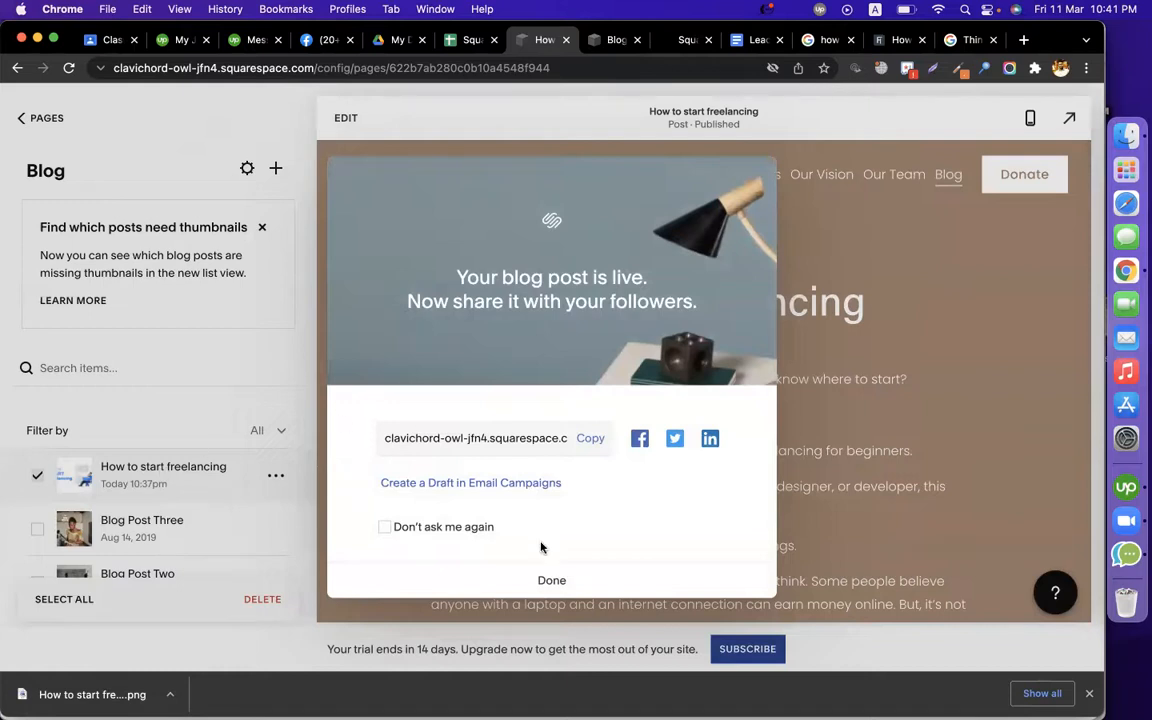
{"action": "left_click", "coordinate": [549, 580]}
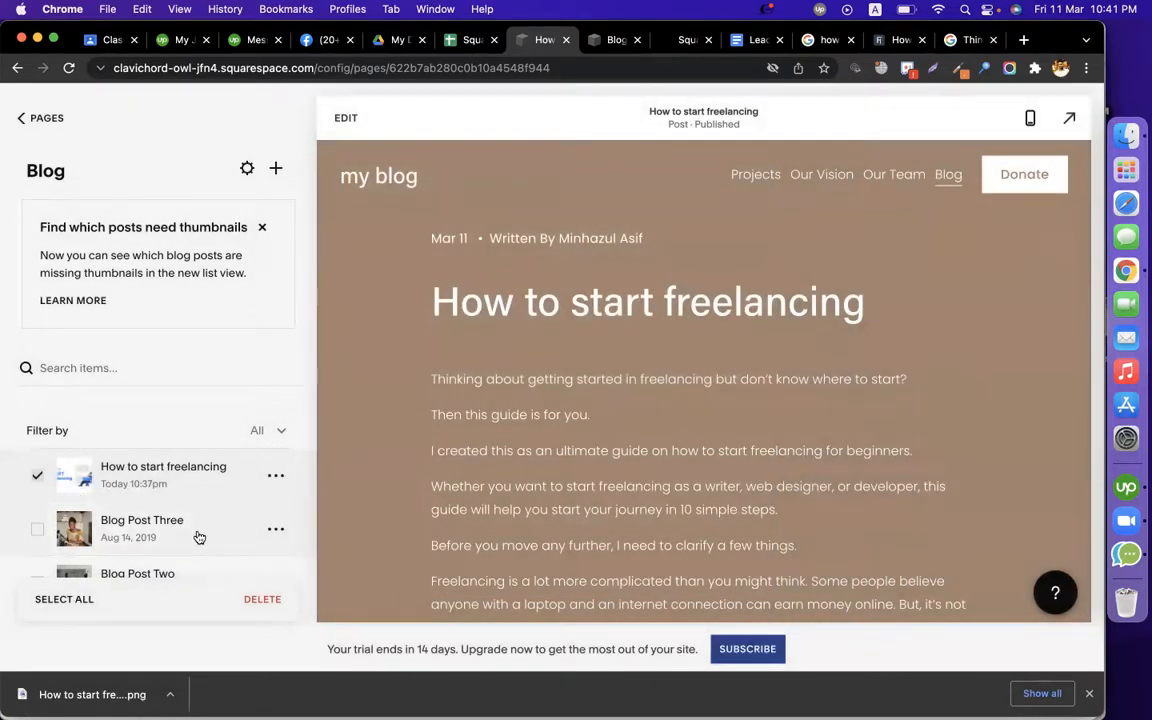
Look through the blog's list of posts and view how they appear on the site's Blog page.
{"action": "scroll", "coordinate": [202, 512], "scroll_direction": "down", "scroll_amount": 2}
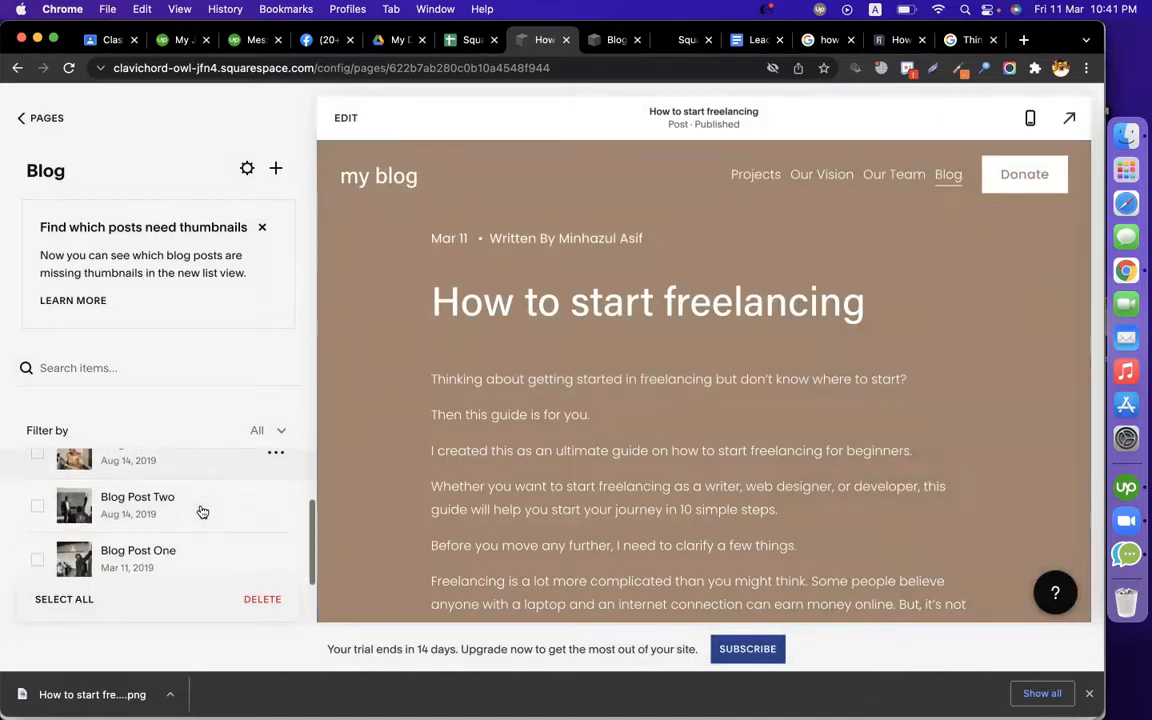
{"action": "scroll", "coordinate": [202, 512], "scroll_direction": "up", "scroll_amount": 2}
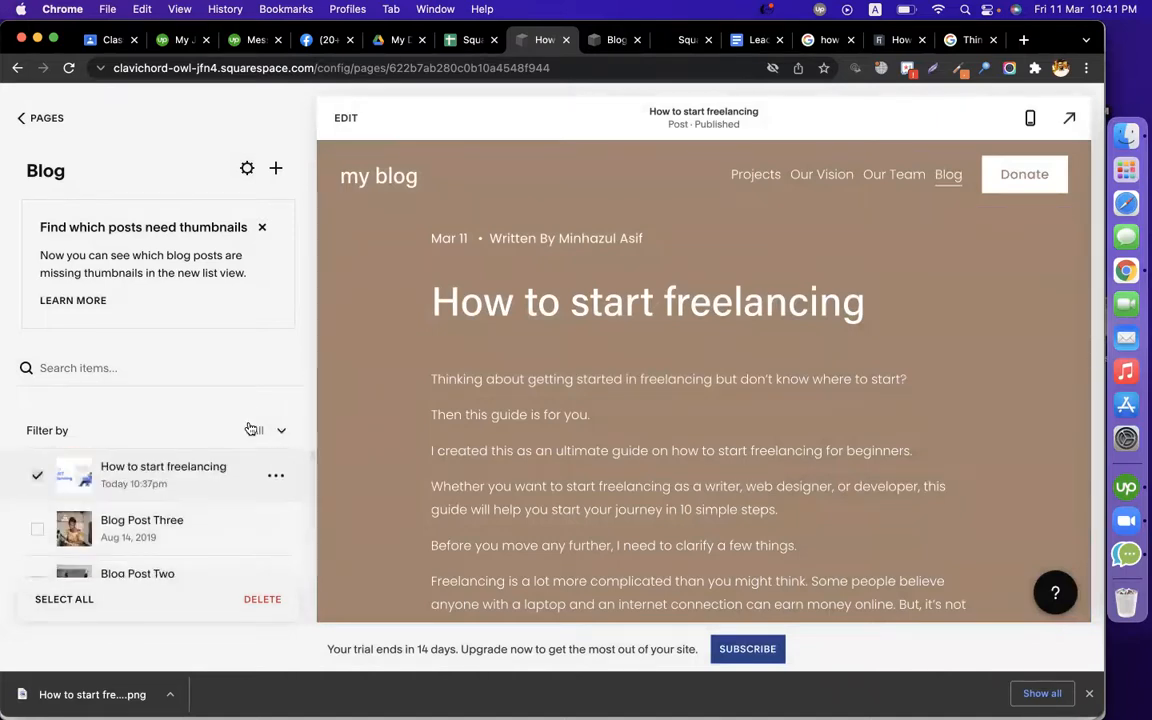
{"action": "scroll", "coordinate": [201, 496], "scroll_direction": "down", "scroll_amount": 2}
{"action": "scroll", "coordinate": [200, 496], "scroll_direction": "up", "scroll_amount": 2}
{"action": "left_click", "coordinate": [32, 118]}
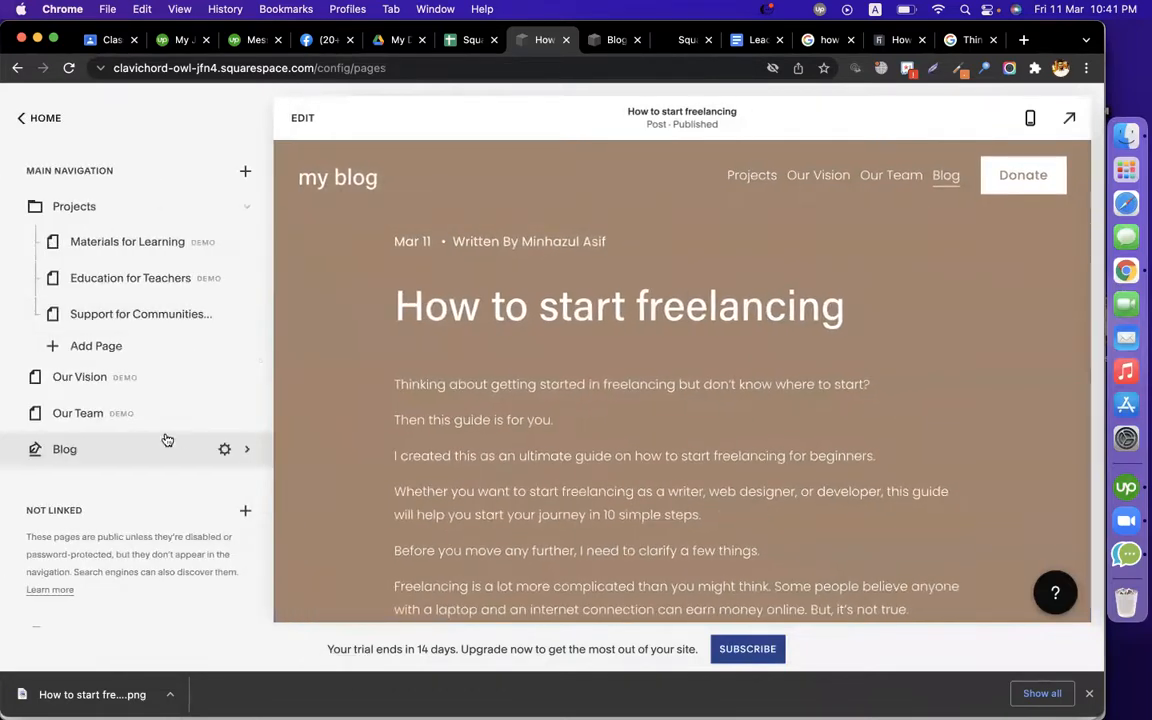
{"action": "left_click", "coordinate": [70, 450]}
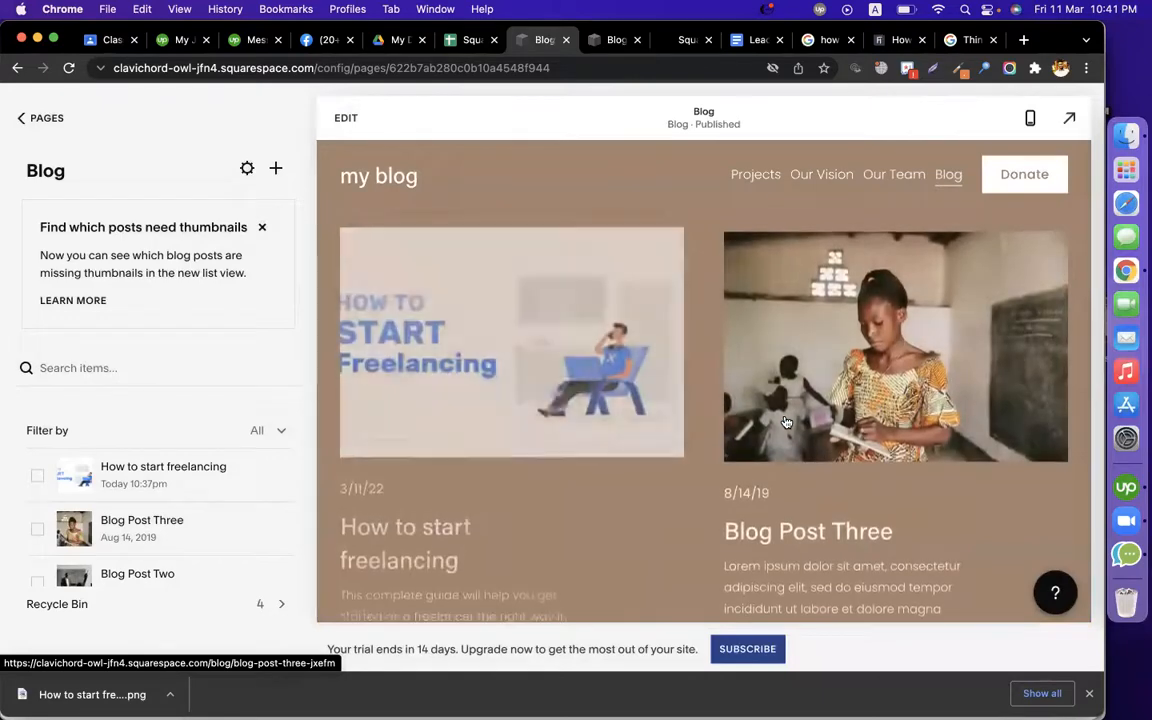
{"action": "scroll", "coordinate": [785, 420], "scroll_direction": "down", "scroll_amount": 1}
{"action": "scroll", "coordinate": [784, 418], "scroll_direction": "down", "scroll_amount": 6}
{"action": "scroll", "coordinate": [784, 419], "scroll_direction": "up", "scroll_amount": 7}
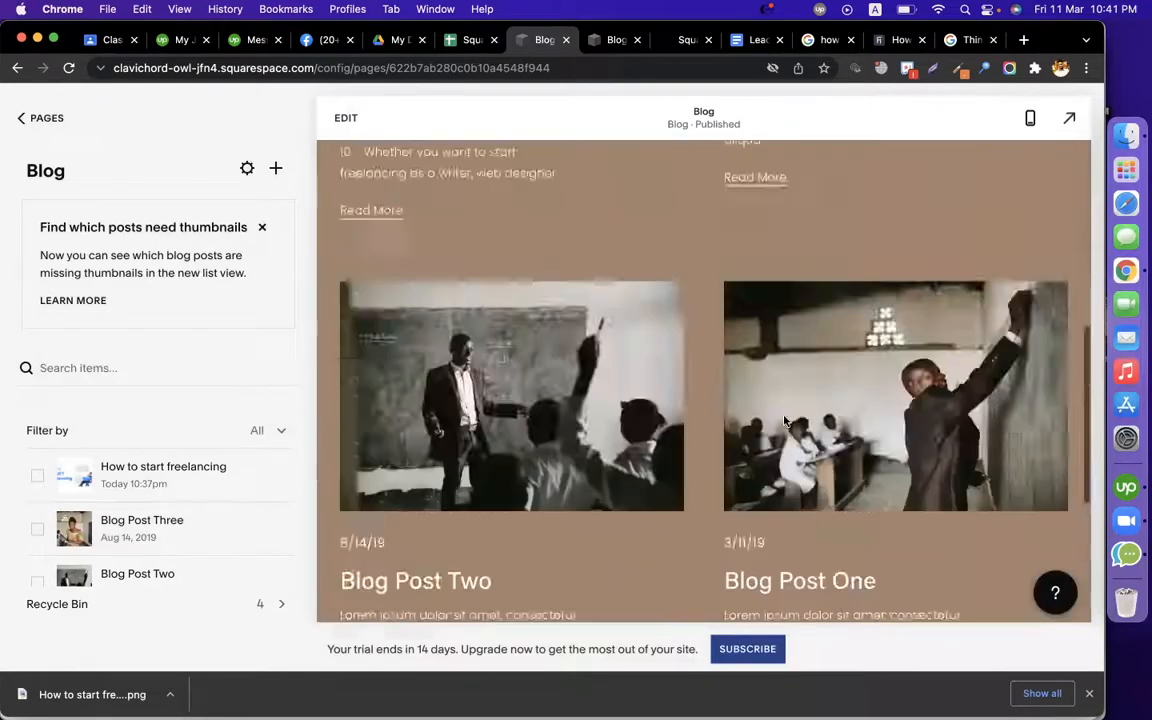
Start editing the Blog page and open the format settings of its posts section, moving them clear of the content.
{"action": "left_click", "coordinate": [346, 117]}
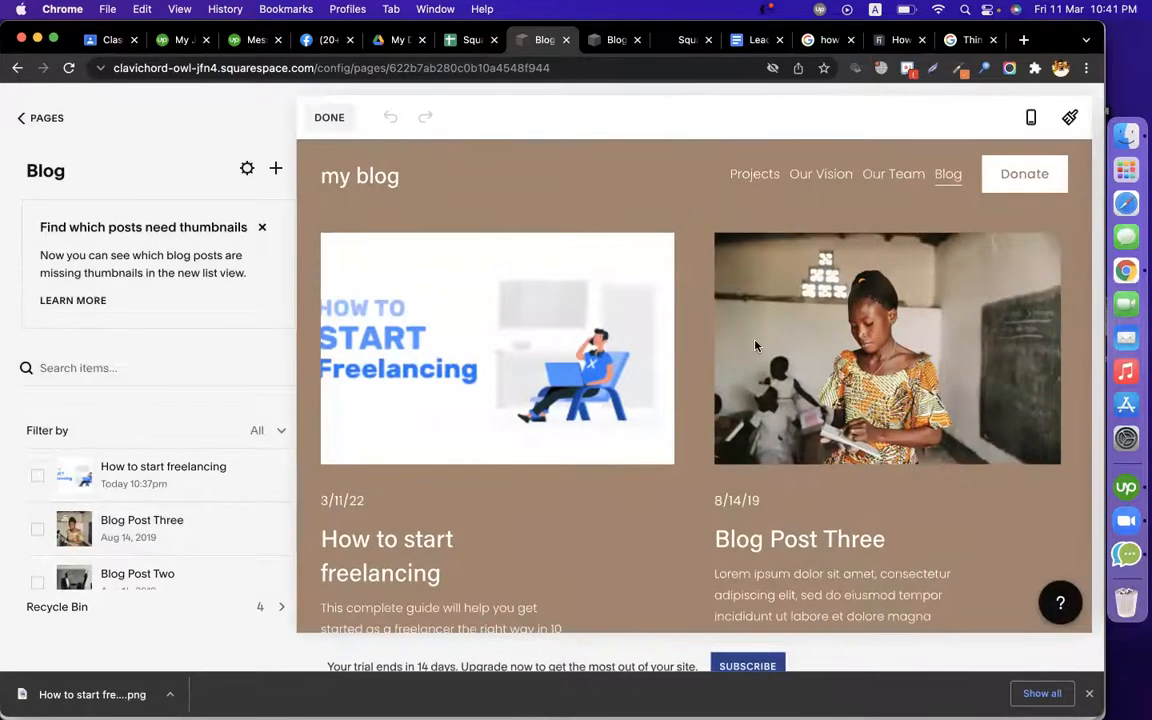
{"action": "scroll", "coordinate": [400, 347], "scroll_direction": "down", "scroll_amount": 8}
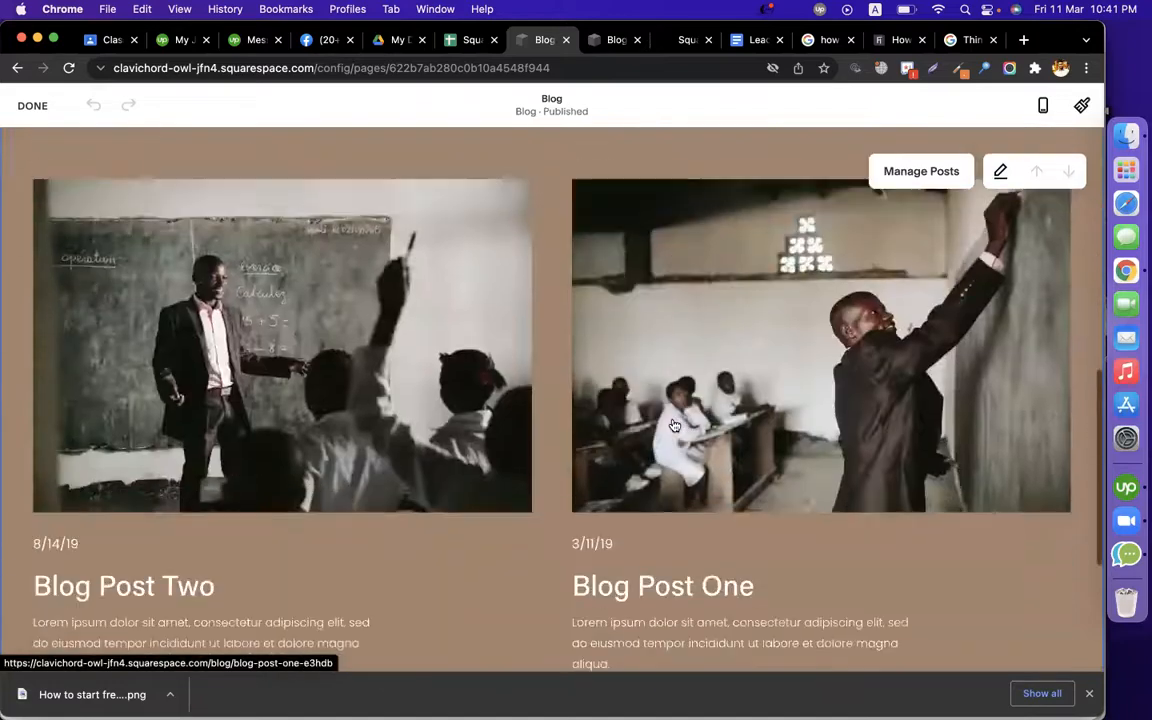
{"action": "scroll", "coordinate": [674, 425], "scroll_direction": "up", "scroll_amount": 6}
{"action": "scroll", "coordinate": [674, 425], "scroll_direction": "down", "scroll_amount": 8}
{"action": "scroll", "coordinate": [674, 425], "scroll_direction": "up", "scroll_amount": 8}
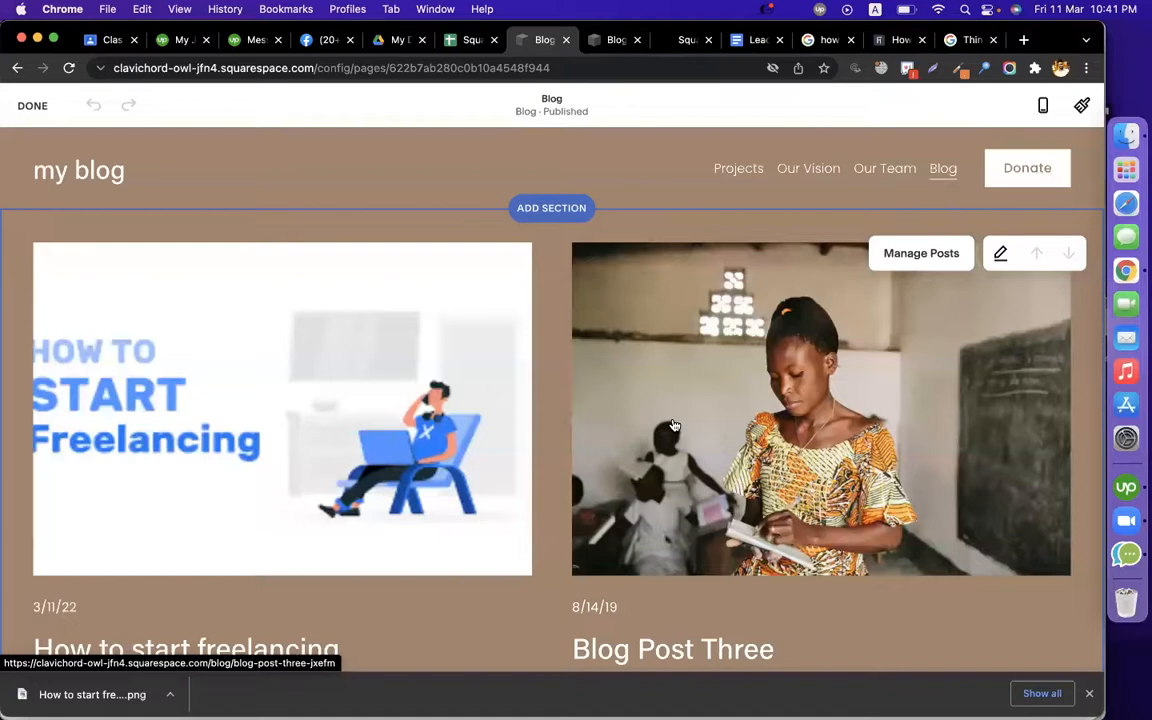
{"action": "left_click", "coordinate": [1006, 253]}
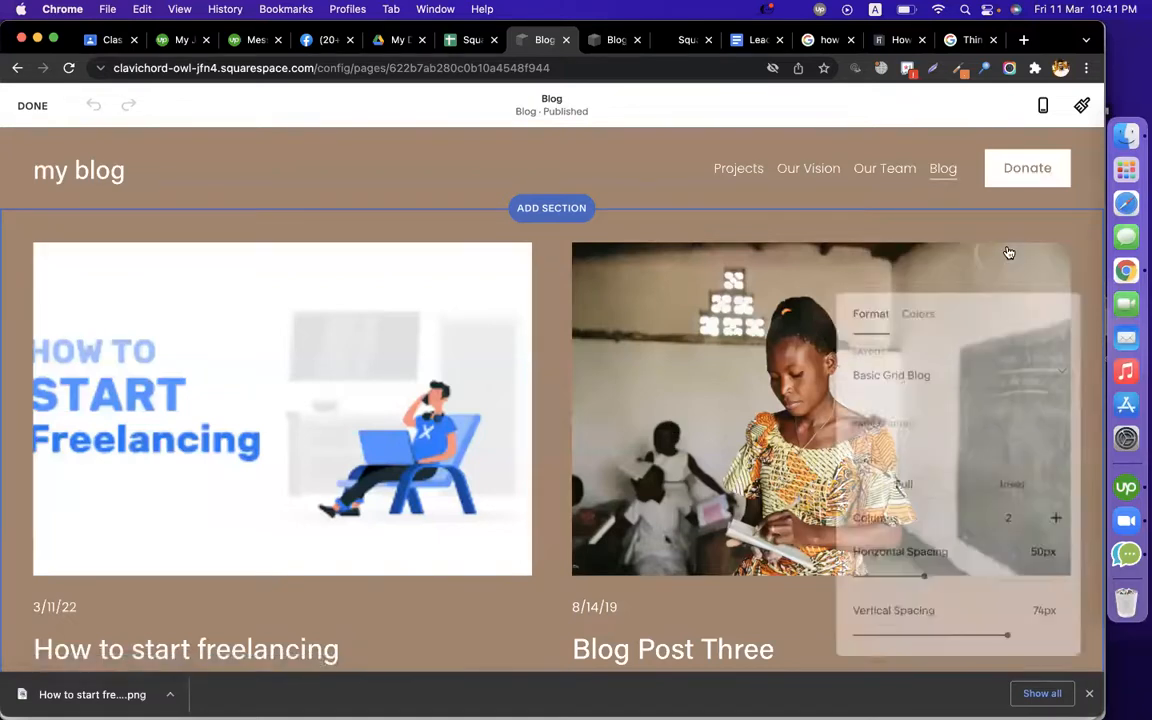
{"action": "left_click_drag", "start_coordinate": [985, 312], "coordinate": [885, 197]}
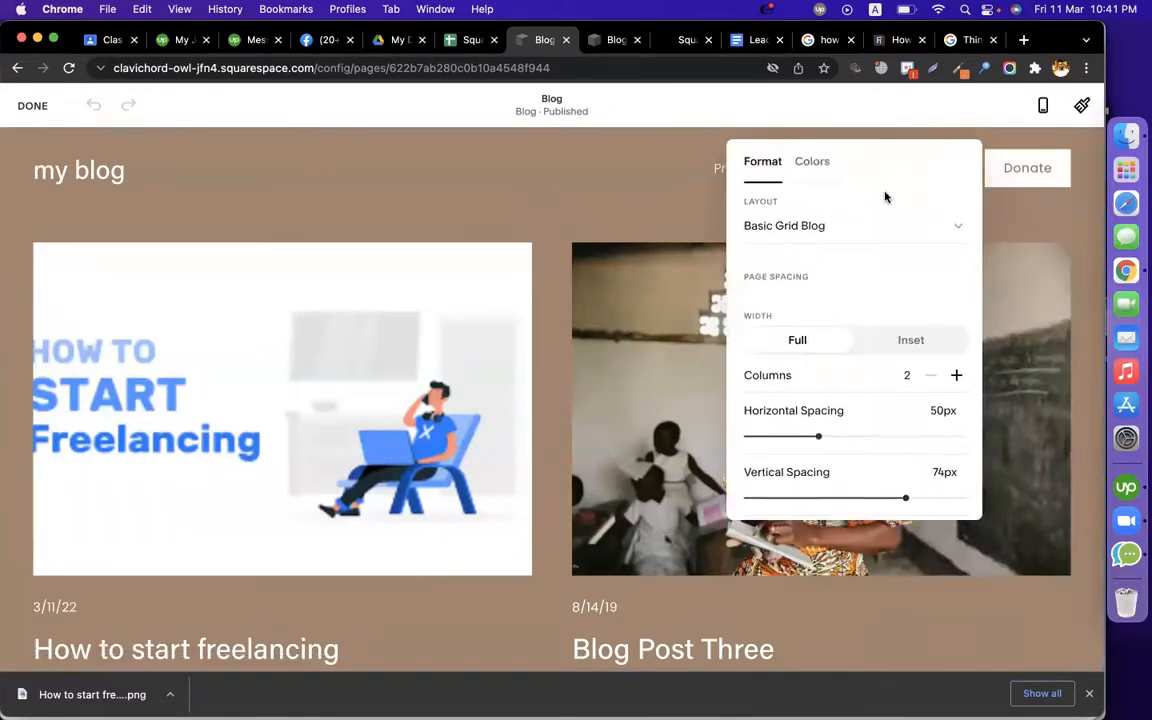
Try the Side By Side Blog and Masonry Blog layouts on the posts section.
{"action": "left_click", "coordinate": [807, 226]}
{"action": "left_click", "coordinate": [809, 259]}
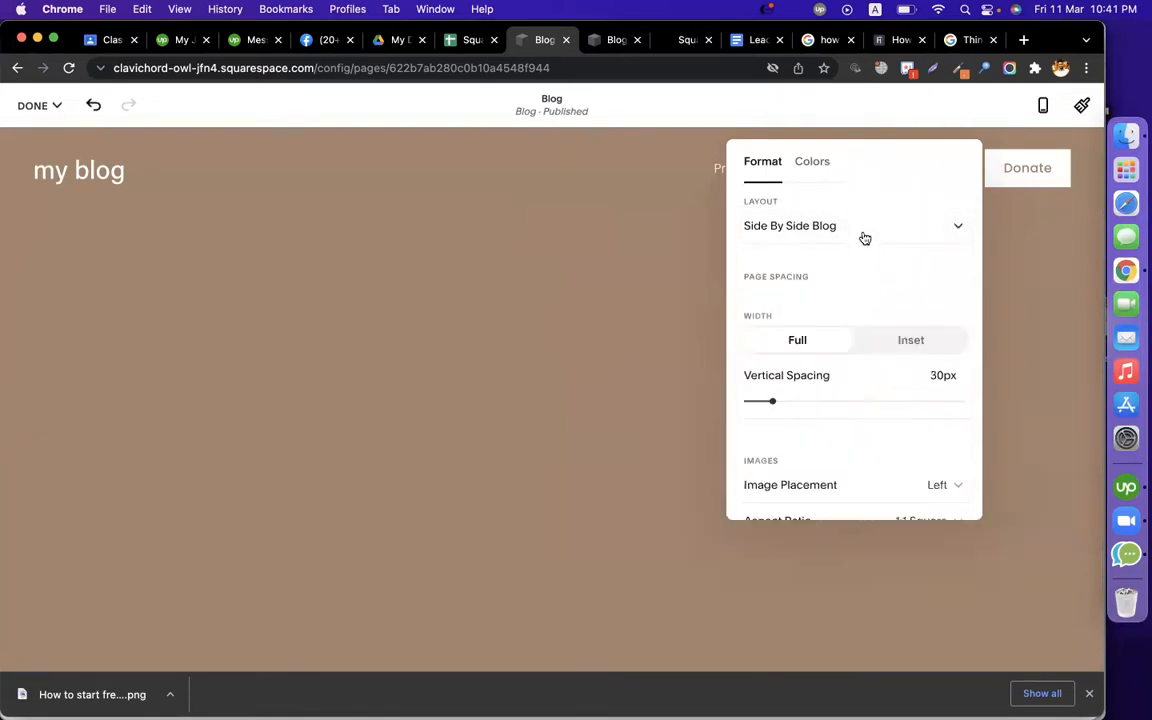
{"action": "scroll", "coordinate": [589, 455], "scroll_direction": "down", "scroll_amount": 10}
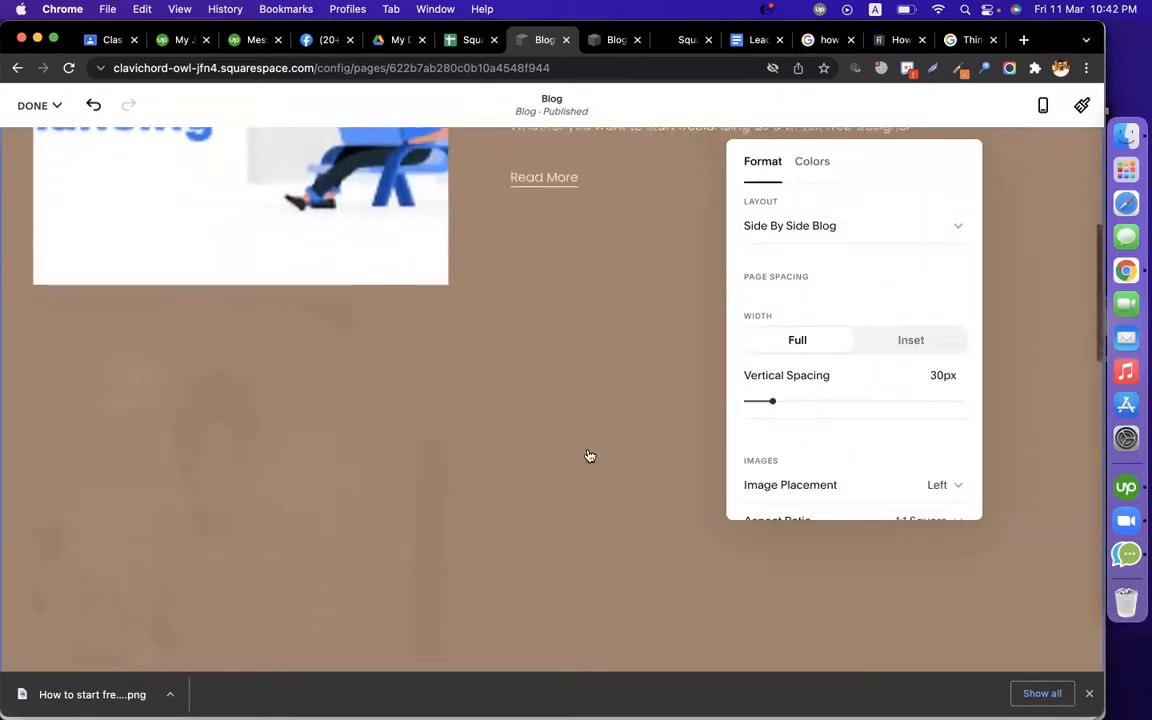
{"action": "left_click", "coordinate": [810, 224]}
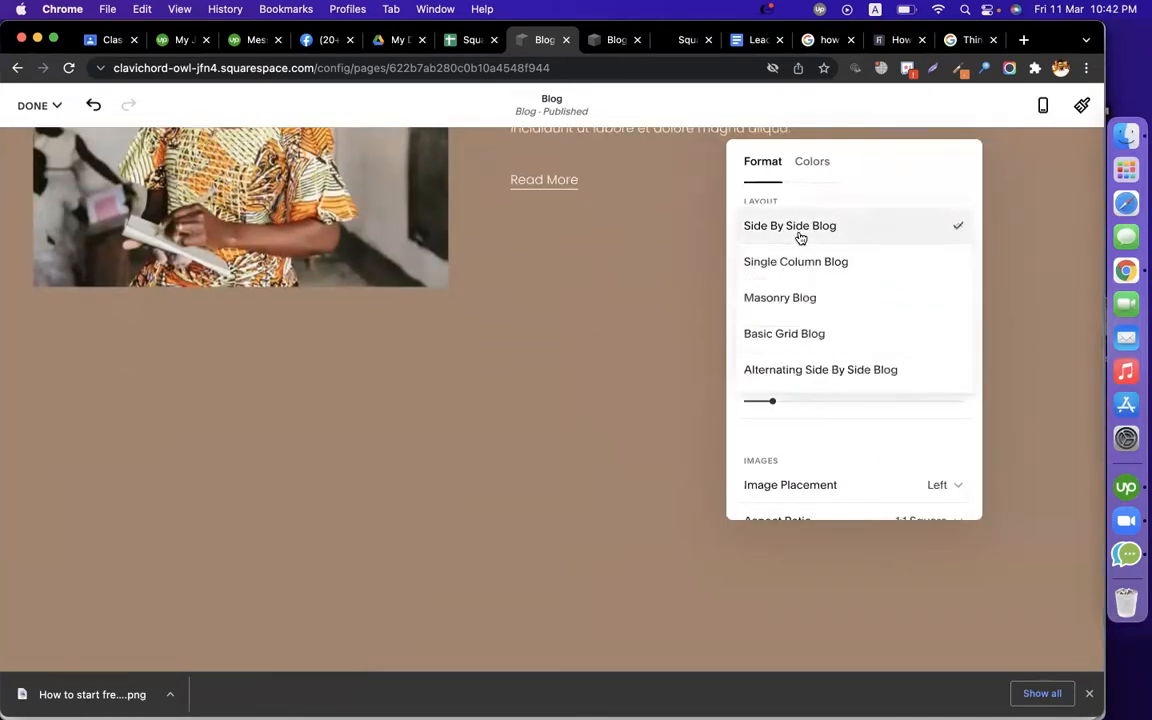
{"action": "left_click", "coordinate": [805, 297]}
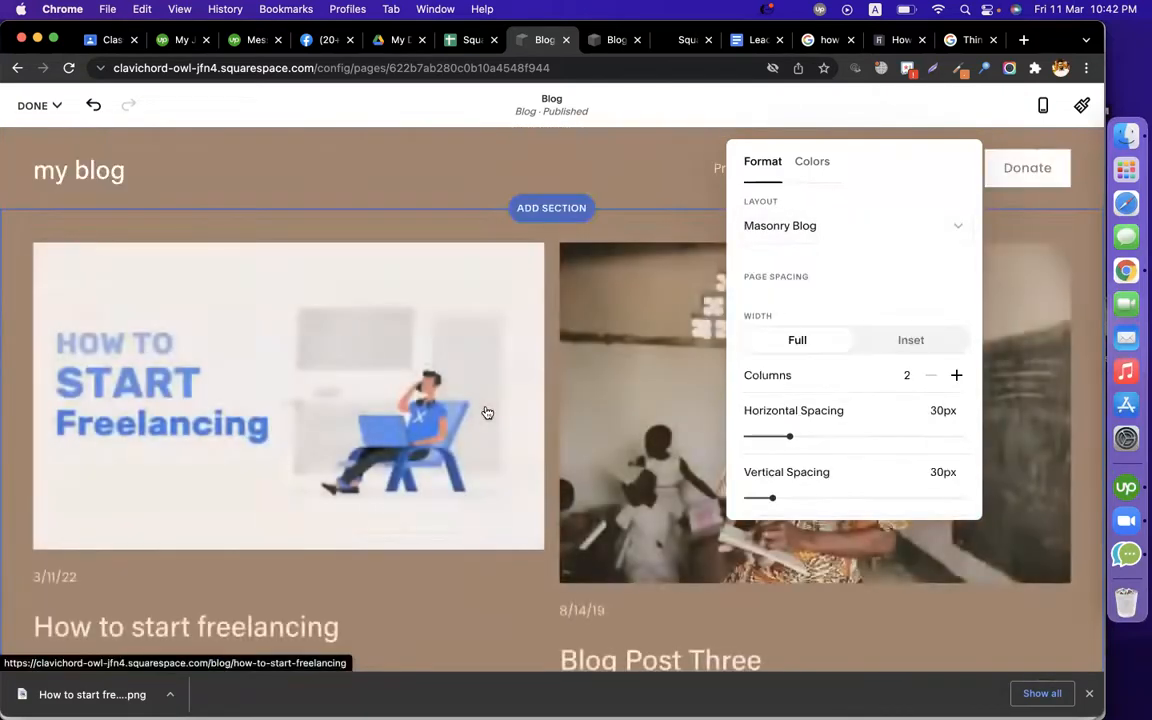
{"action": "scroll", "coordinate": [486, 411], "scroll_direction": "down", "scroll_amount": 4}
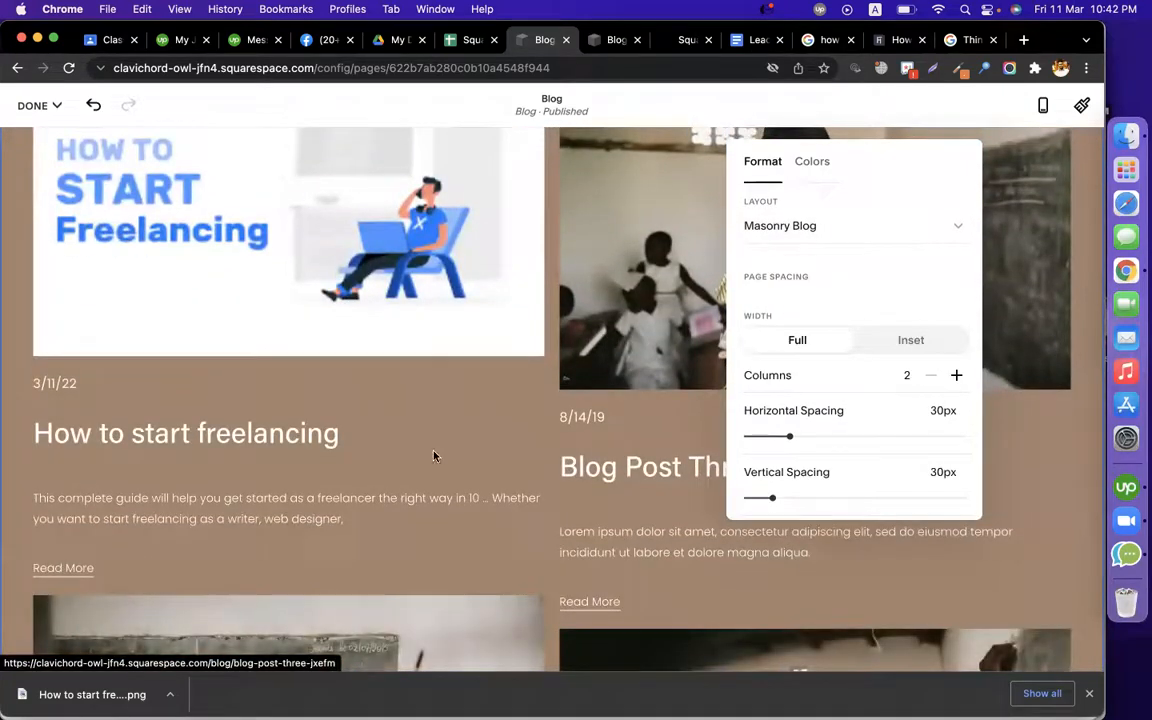
{"action": "scroll", "coordinate": [433, 455], "scroll_direction": "down", "scroll_amount": 7}
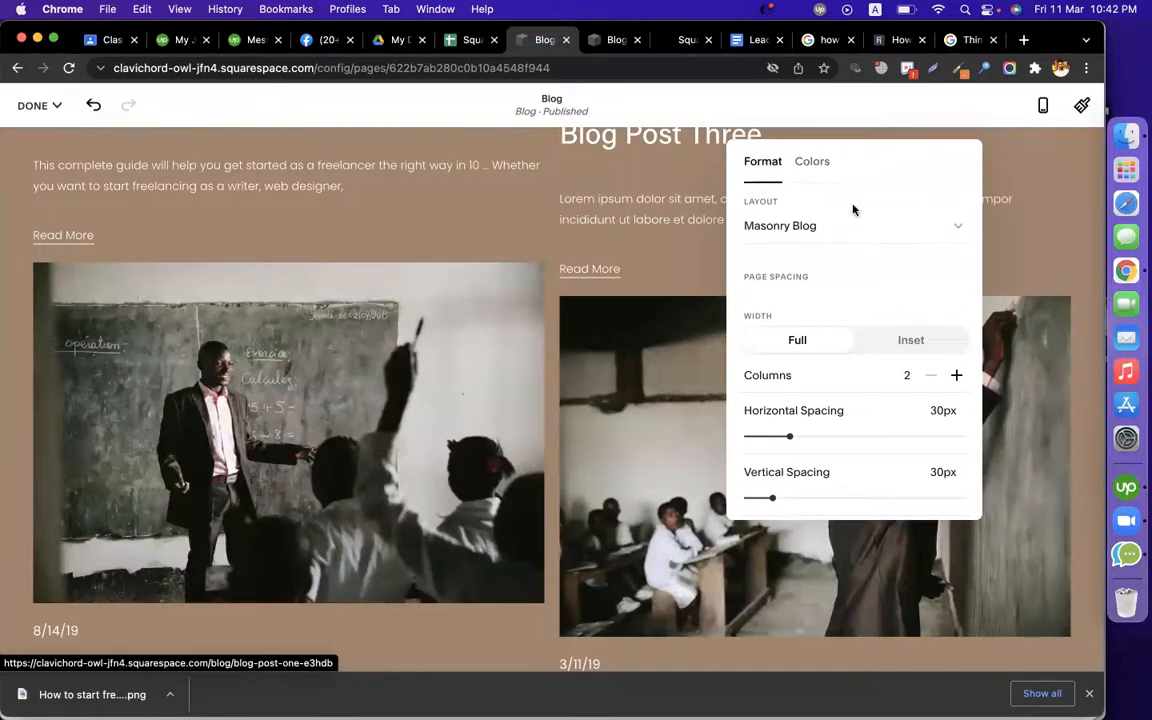
Set the posts section's layout to Alternating Side By Side Blog and check the whole page with it.
{"action": "left_click", "coordinate": [815, 228]}
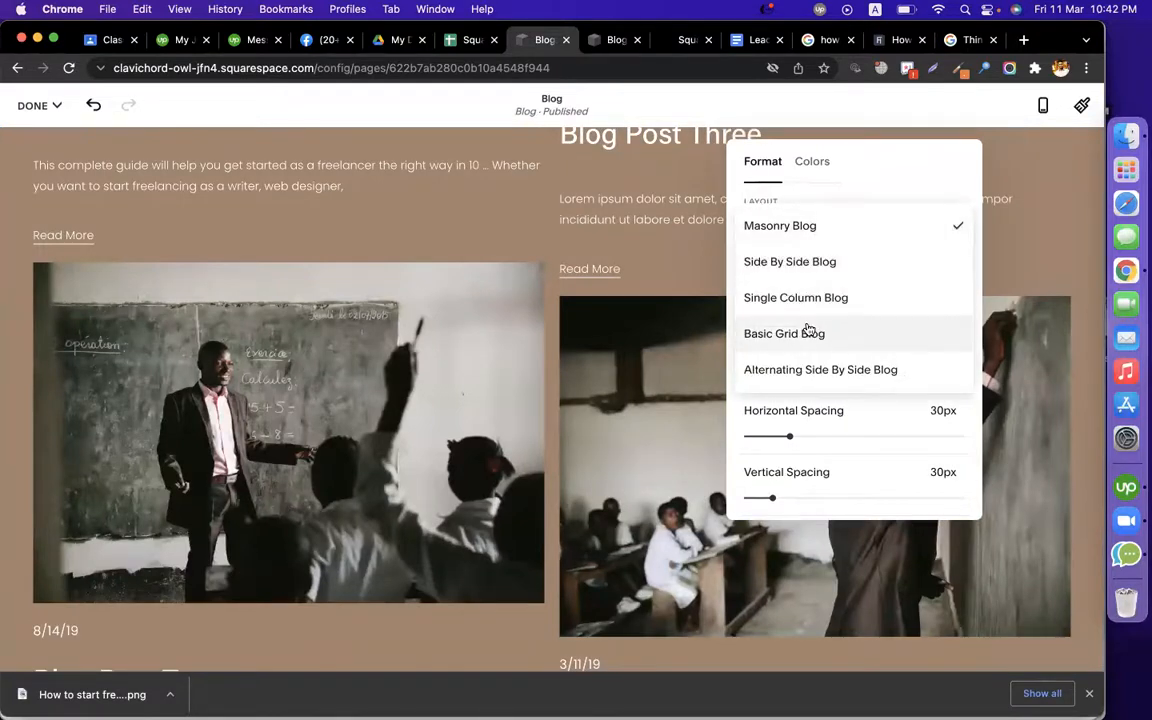
{"action": "left_click", "coordinate": [829, 368]}
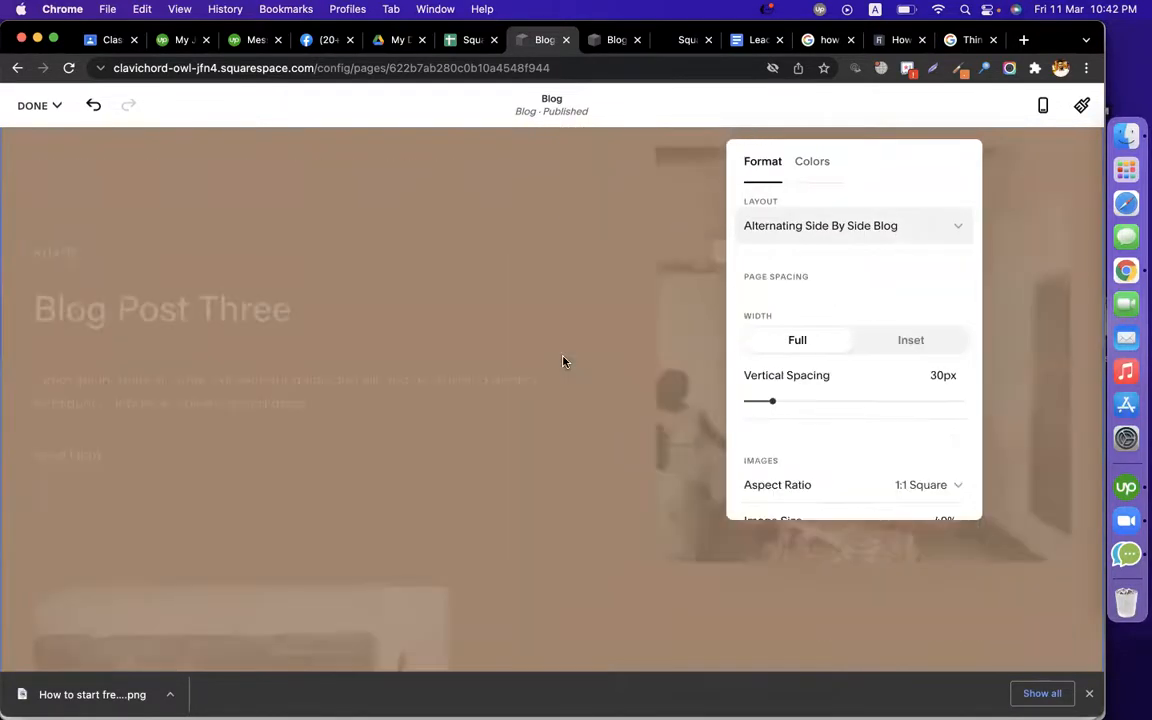
{"action": "scroll", "coordinate": [563, 362], "scroll_direction": "down", "scroll_amount": 10}
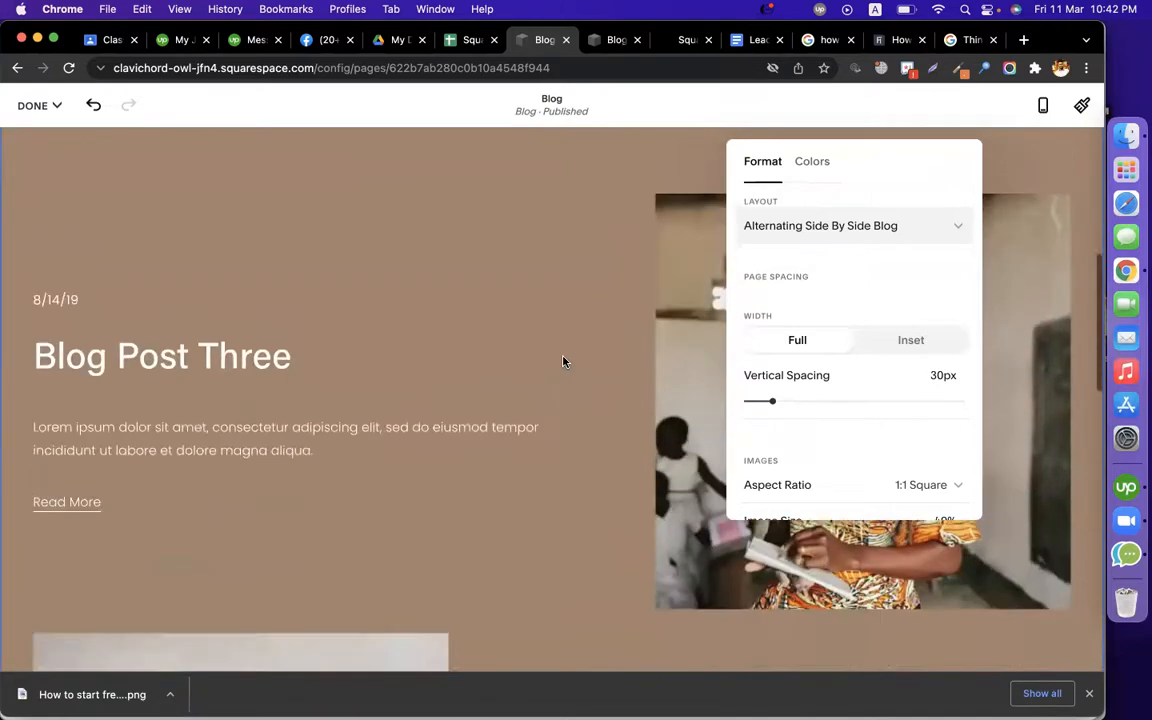
{"action": "scroll", "coordinate": [563, 362], "scroll_direction": "down", "scroll_amount": 5}
{"action": "scroll", "coordinate": [563, 360], "scroll_direction": "up", "scroll_amount": 10}
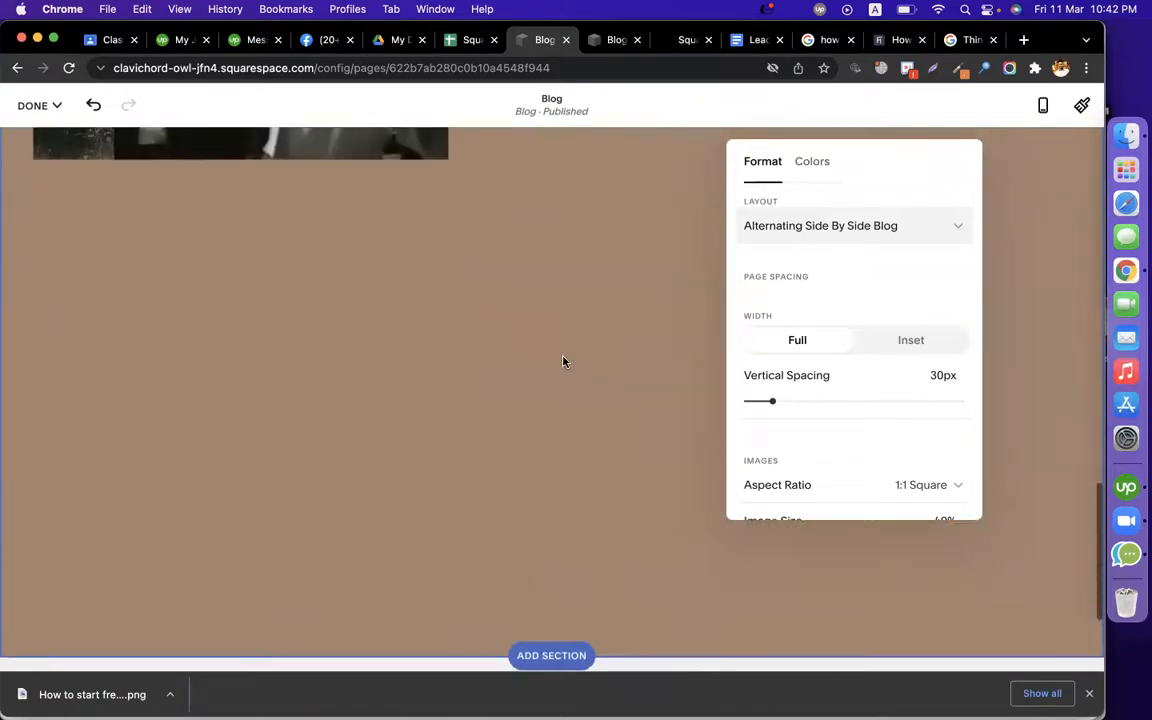
{"action": "scroll", "coordinate": [563, 356], "scroll_direction": "up", "scroll_amount": 10}
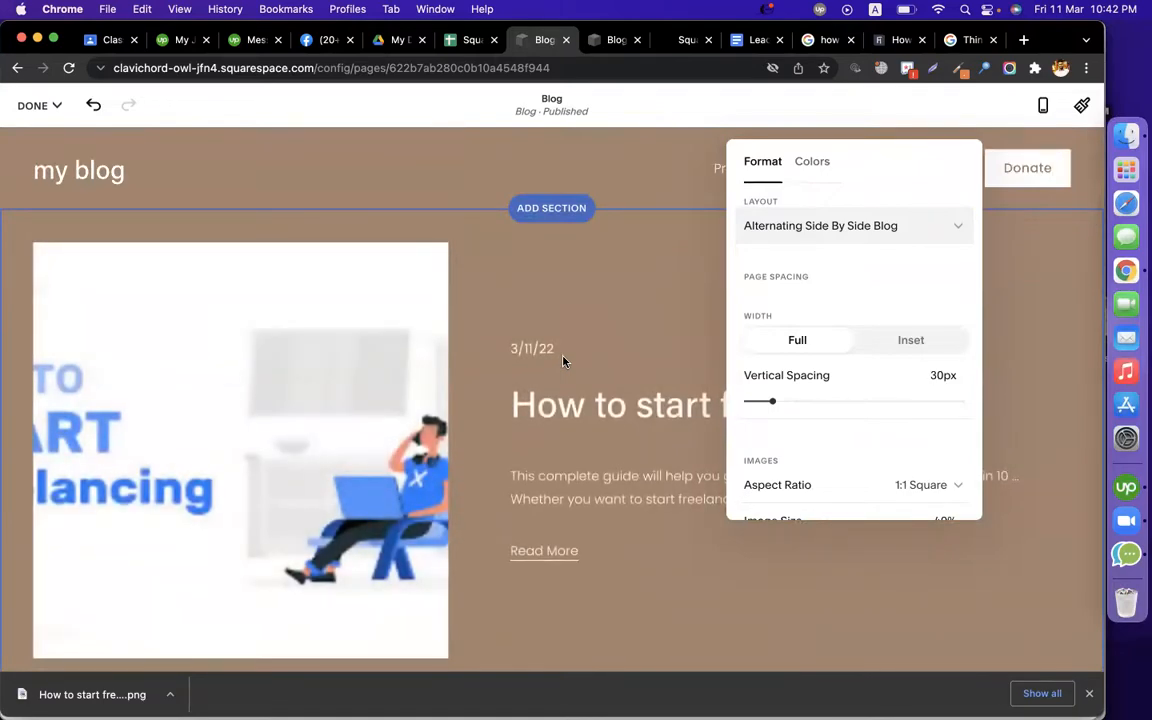
{"action": "scroll", "coordinate": [563, 362], "scroll_direction": "down", "scroll_amount": 15}
{"action": "scroll", "coordinate": [563, 362], "scroll_direction": "up", "scroll_amount": 5}
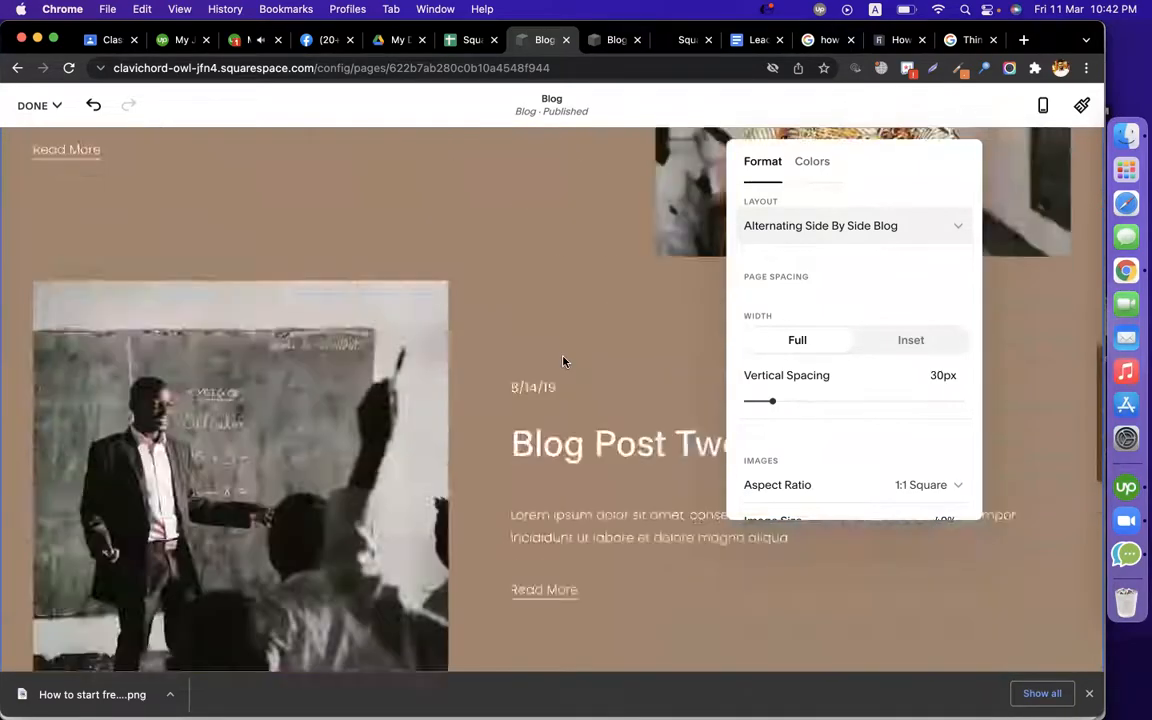
{"action": "scroll", "coordinate": [563, 362], "scroll_direction": "up", "scroll_amount": 5}
{"action": "scroll", "coordinate": [421, 282], "scroll_direction": "up", "scroll_amount": 3}
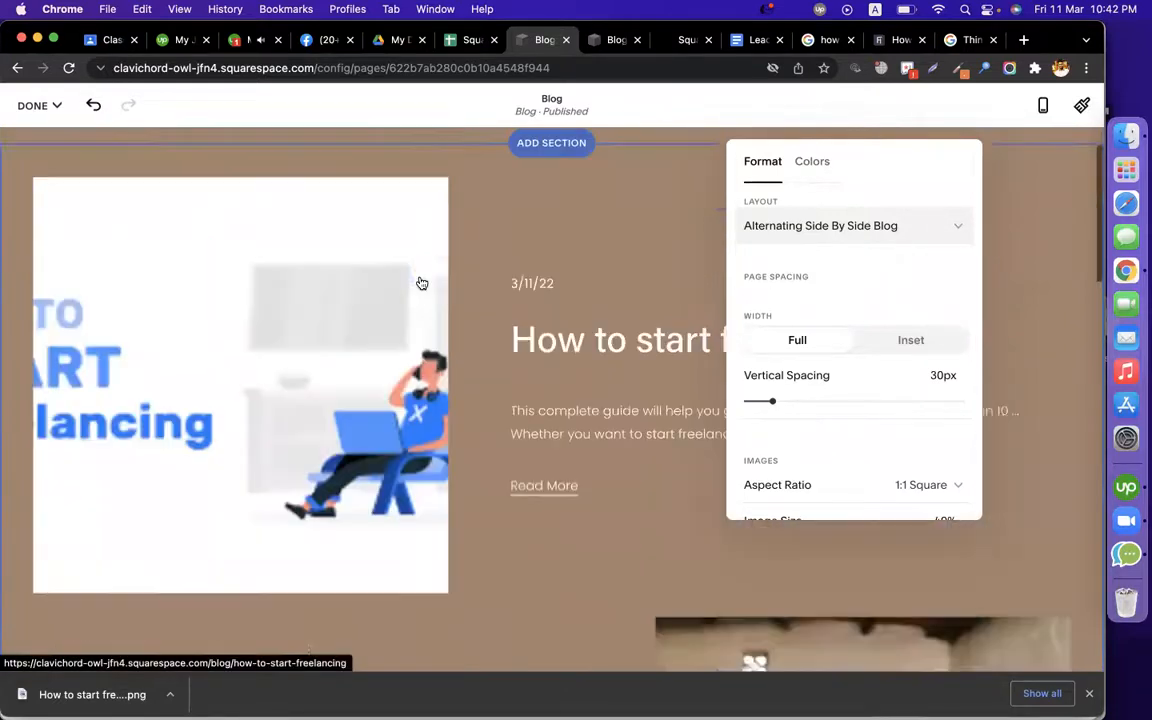
{"action": "scroll", "coordinate": [421, 283], "scroll_direction": "up", "scroll_amount": 1}
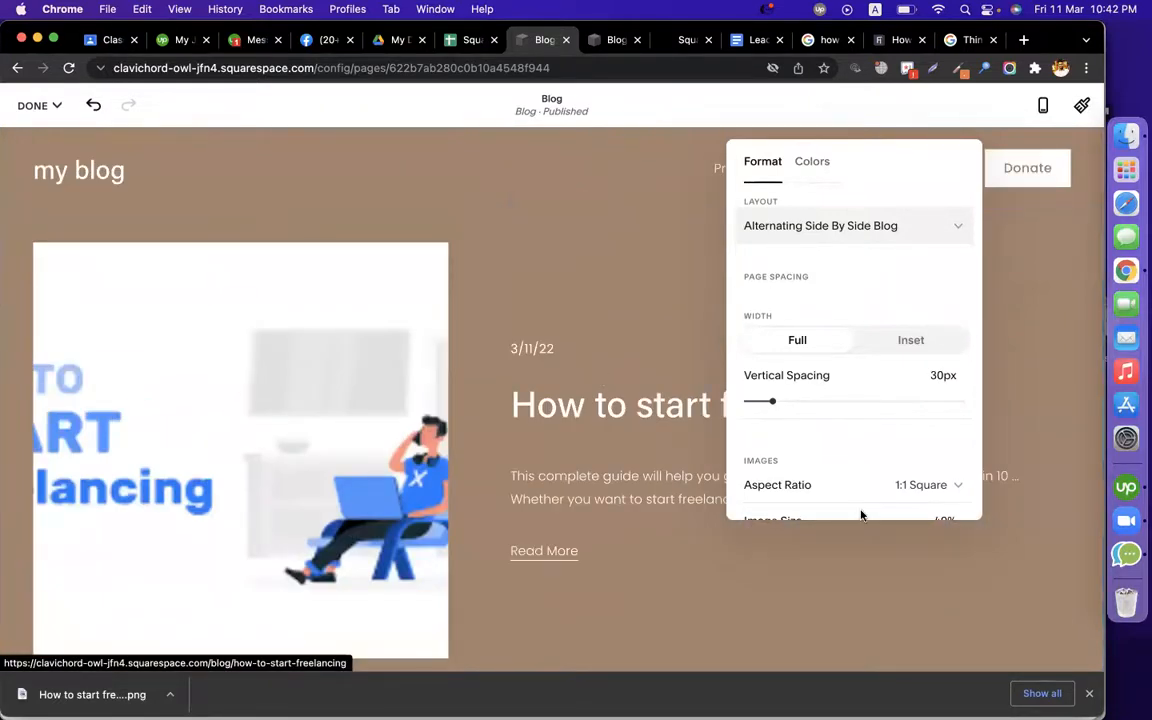
Dismiss the browser's downloads bar and apply the Lightest 1 color theme to the posts section.
{"action": "left_click", "coordinate": [1089, 693]}
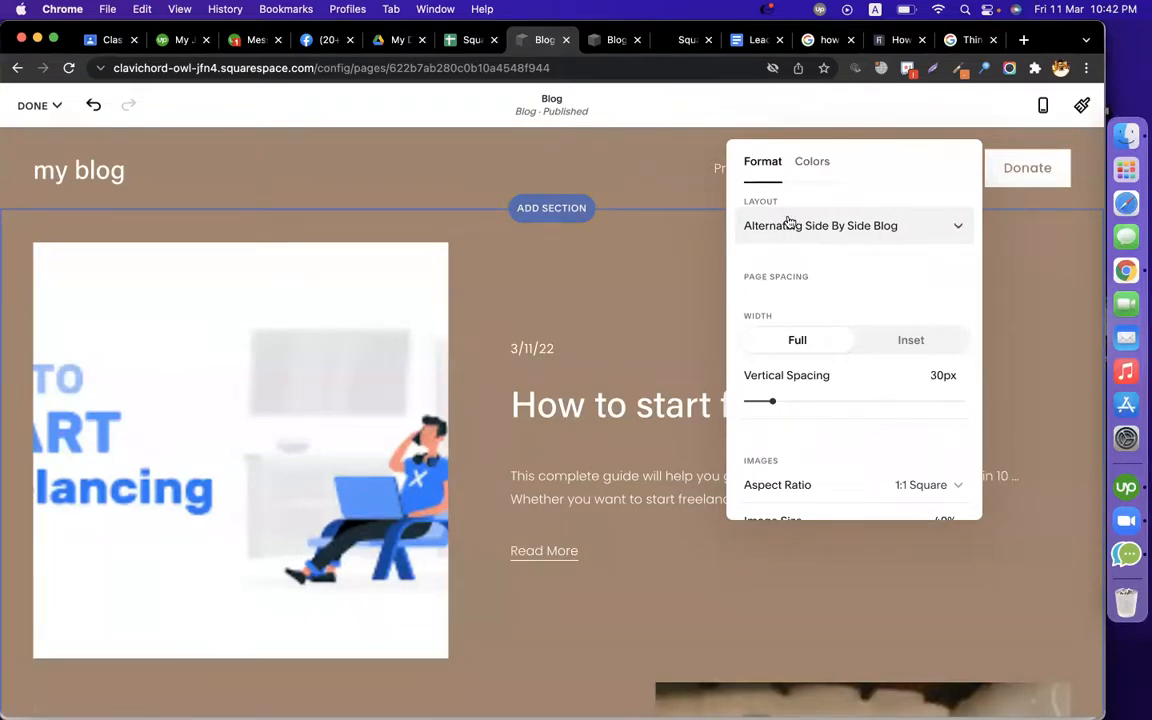
{"action": "left_click", "coordinate": [816, 164]}
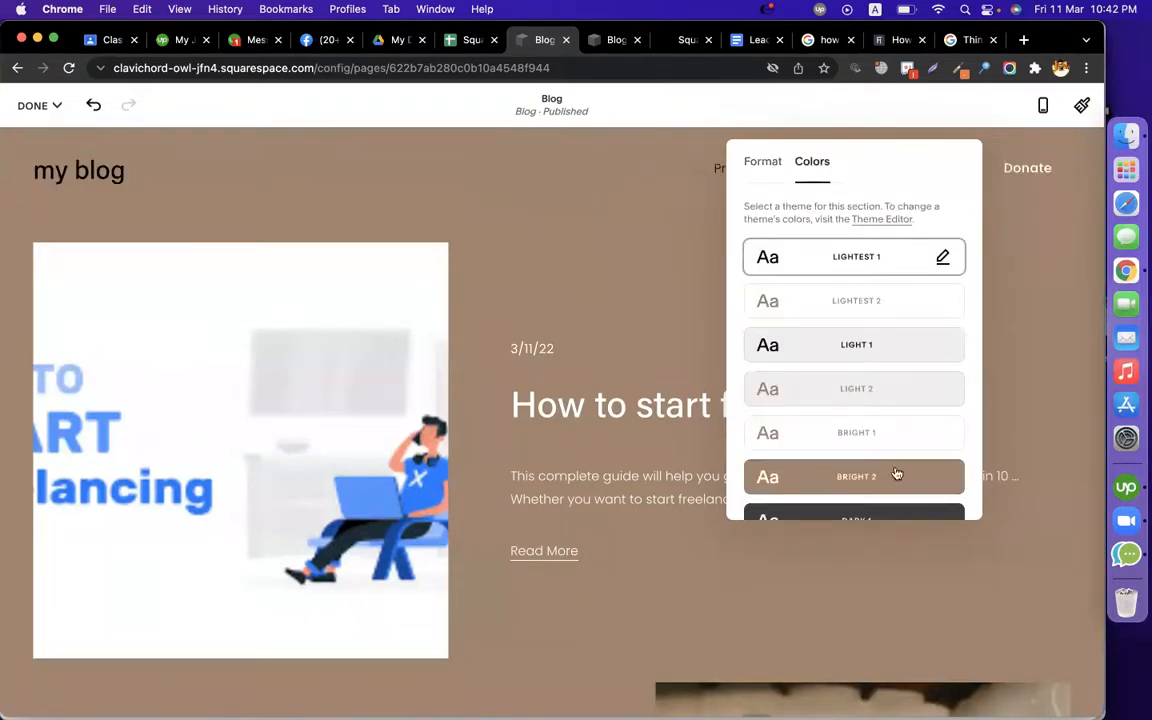
{"action": "scroll", "coordinate": [600, 507], "scroll_direction": "down", "scroll_amount": 1}
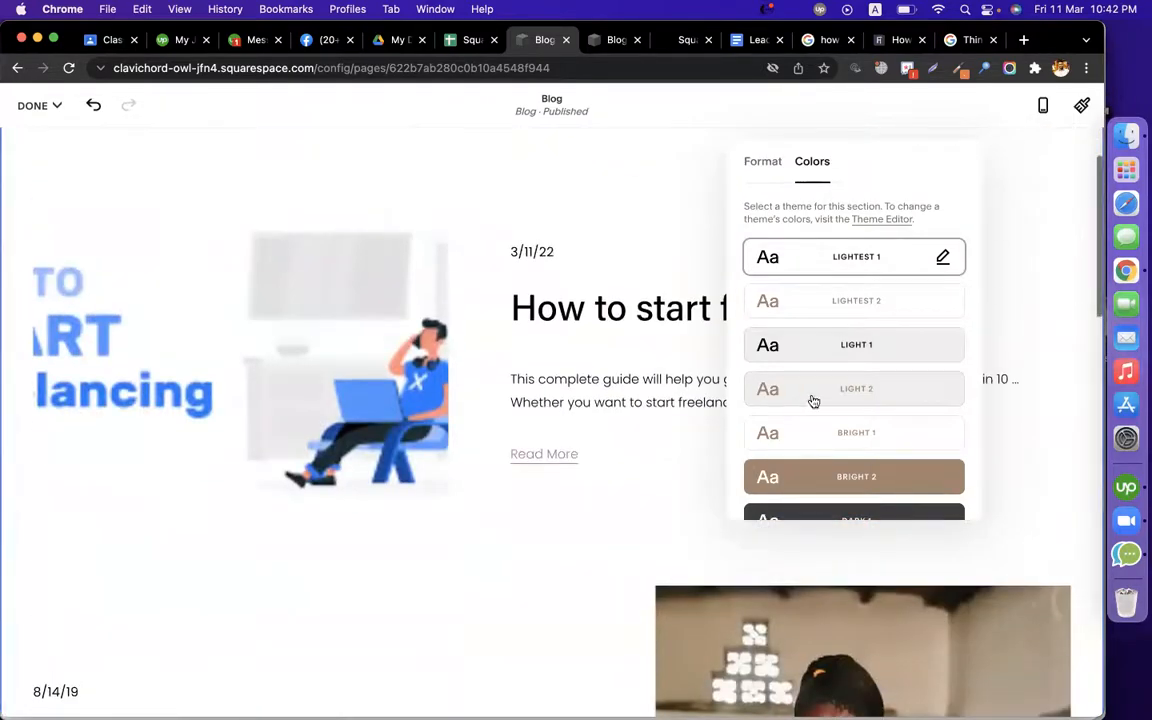
Apply the Lightest 2 color theme to the posts section and check the Blog page with it.
{"action": "left_click", "coordinate": [866, 301]}
{"action": "scroll", "coordinate": [525, 512], "scroll_direction": "down", "scroll_amount": 10}
{"action": "scroll", "coordinate": [524, 513], "scroll_direction": "up", "scroll_amount": 10}
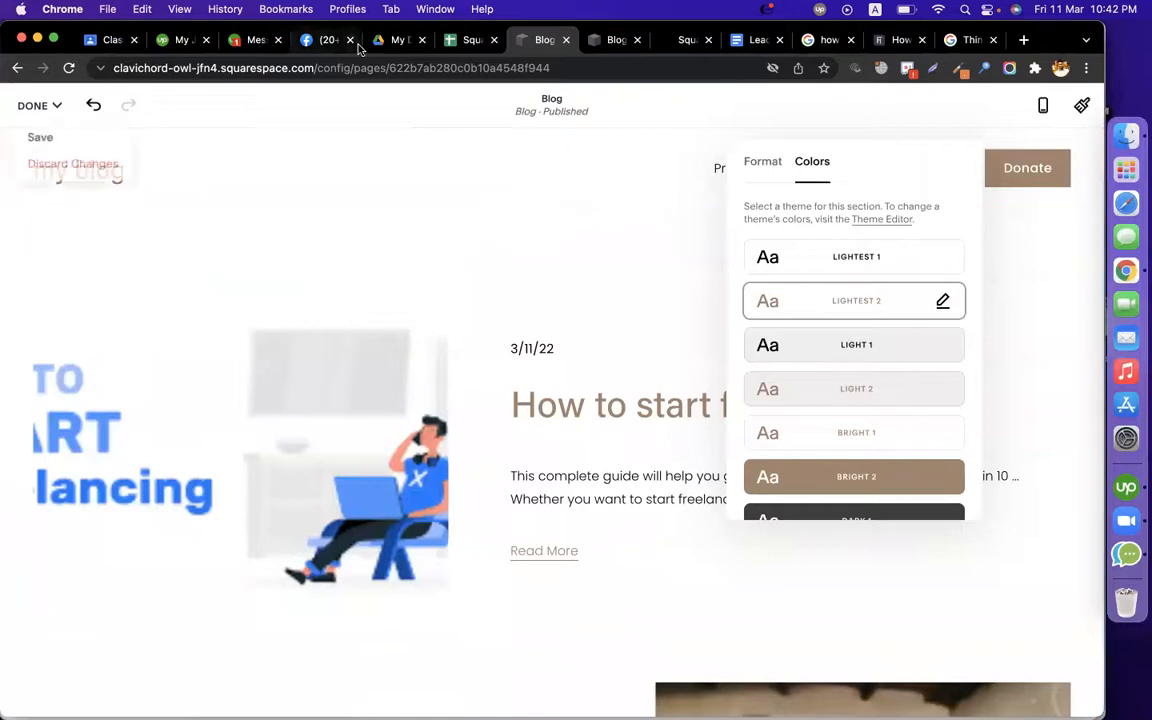
Consult the SquareSpace_All sheet, switch to the other Squarespace tab, and open the site's Home page to look it over.
{"action": "left_click", "coordinate": [451, 40]}
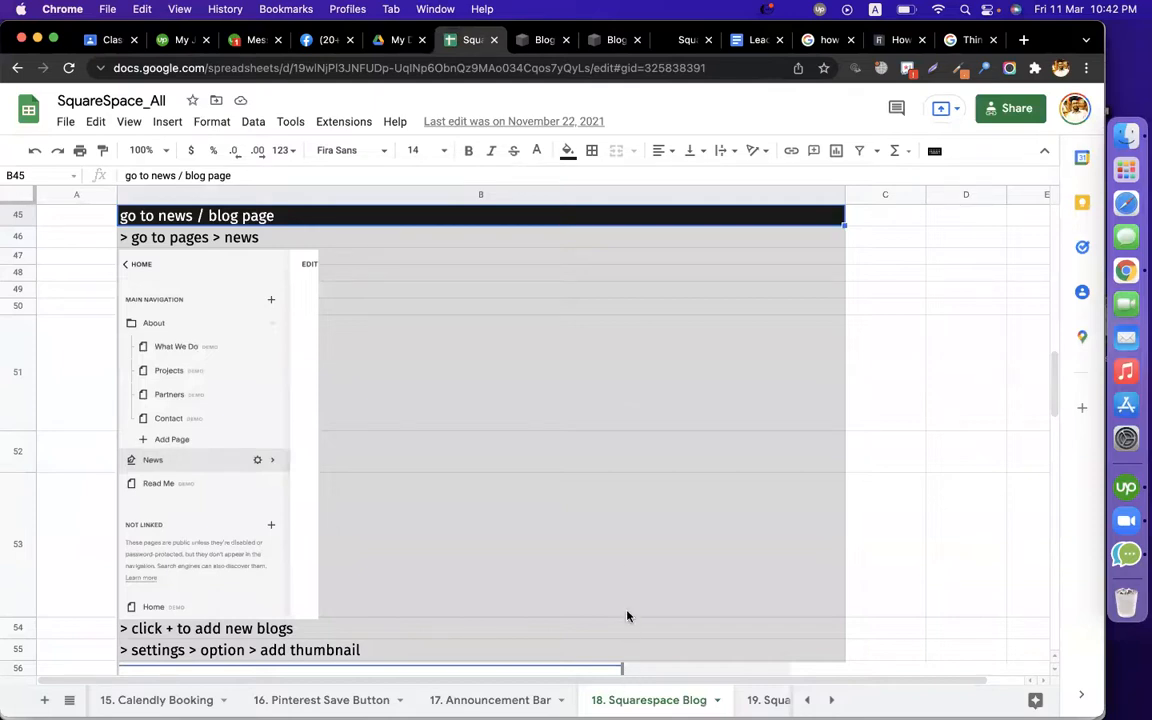
{"action": "left_click", "coordinate": [610, 40]}
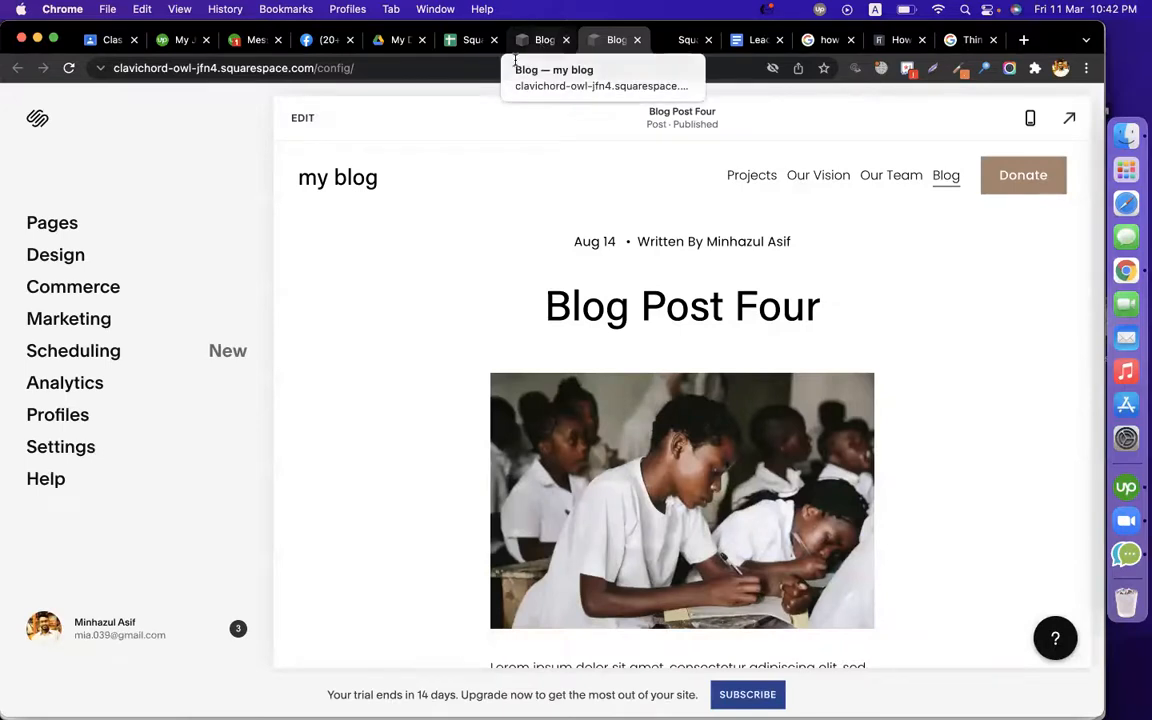
{"action": "left_click", "coordinate": [92, 222]}
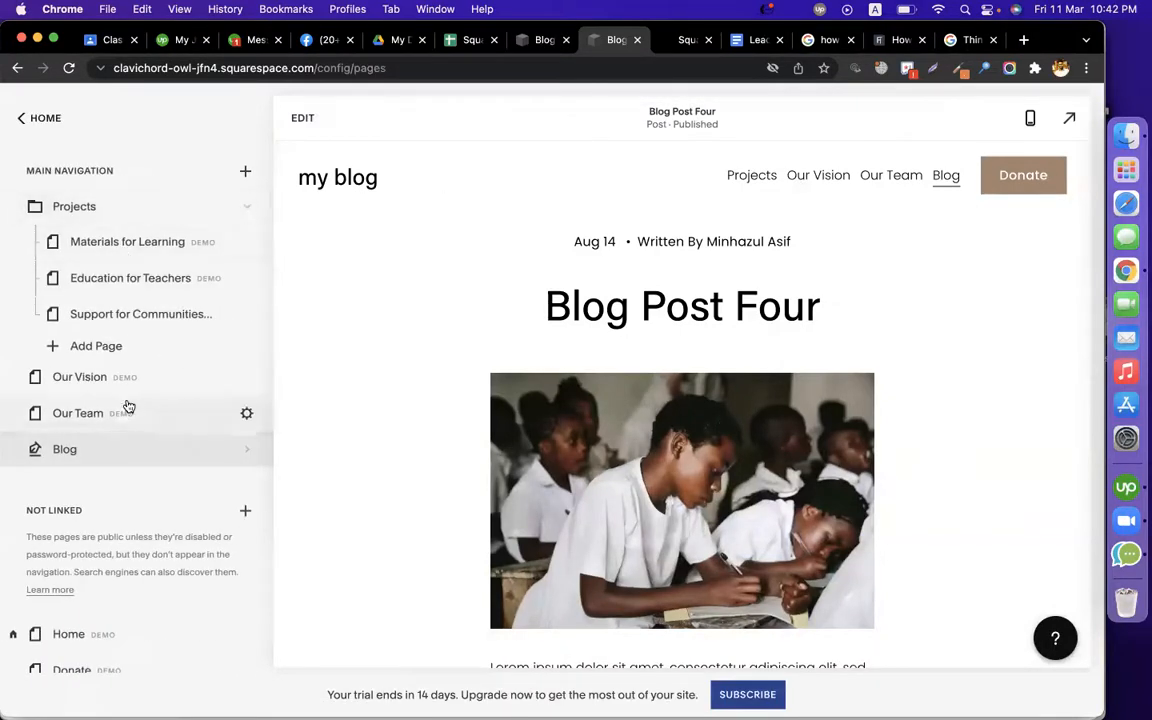
{"action": "scroll", "coordinate": [140, 552], "scroll_direction": "down", "scroll_amount": 3}
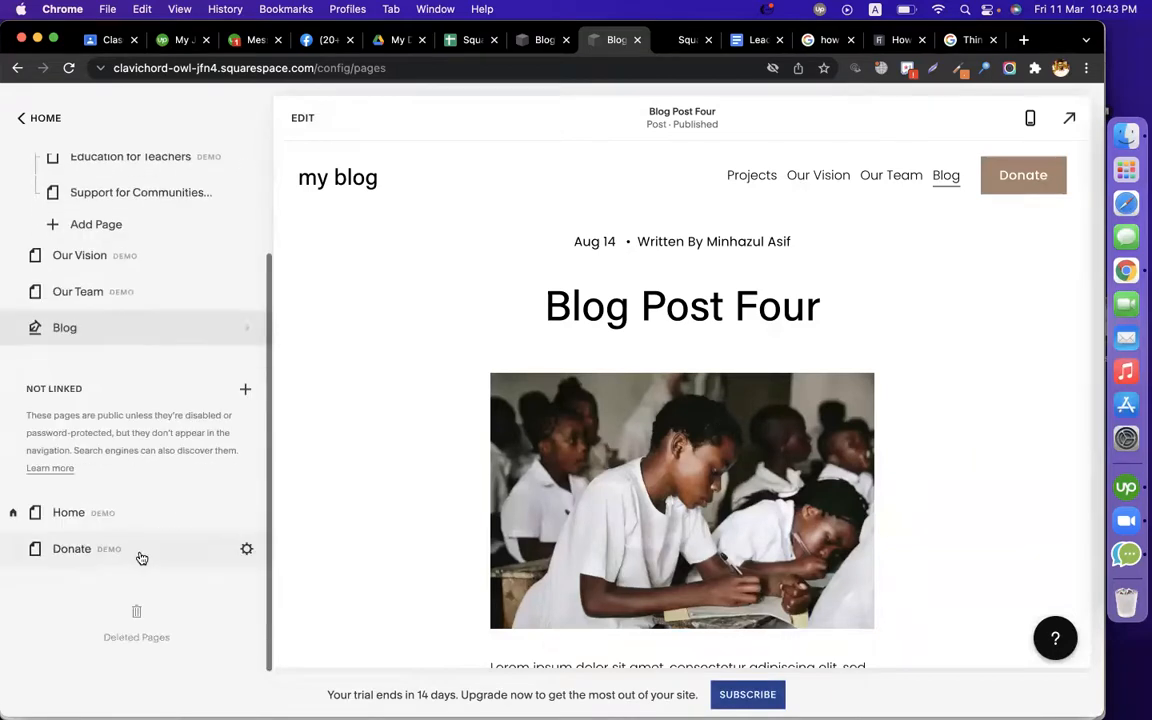
{"action": "left_click", "coordinate": [106, 513]}
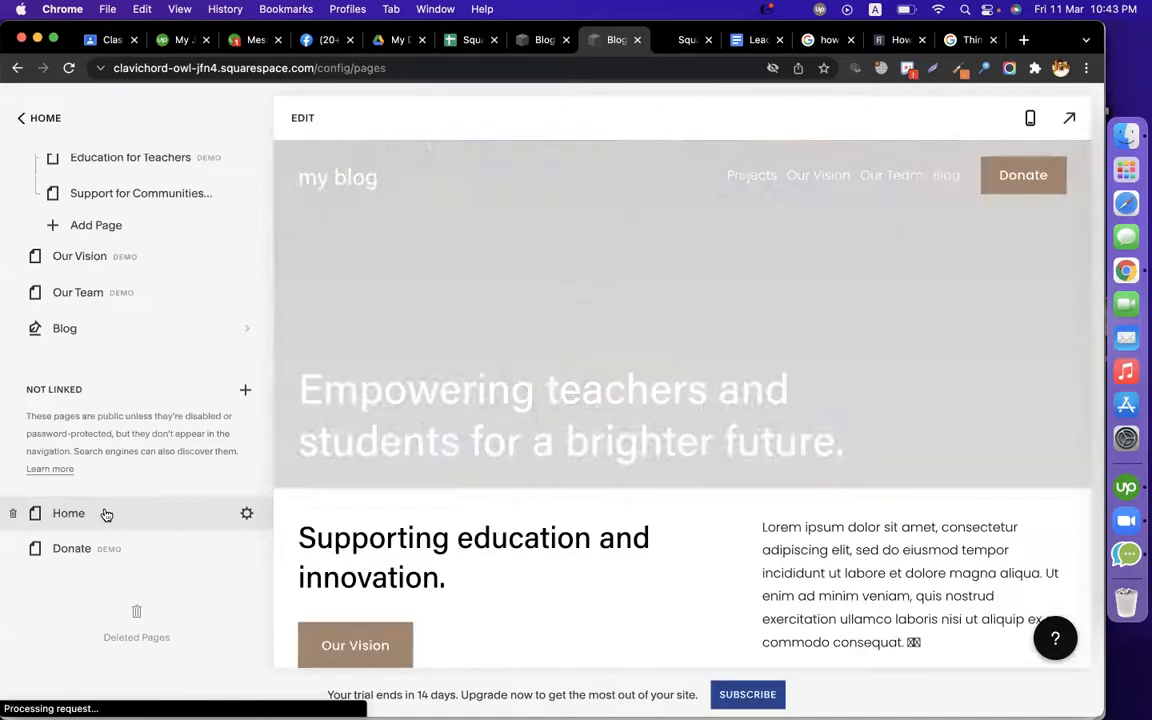
{"action": "scroll", "coordinate": [640, 420], "scroll_direction": "down", "scroll_amount": 5}
{"action": "scroll", "coordinate": [789, 478], "scroll_direction": "down", "scroll_amount": 10}
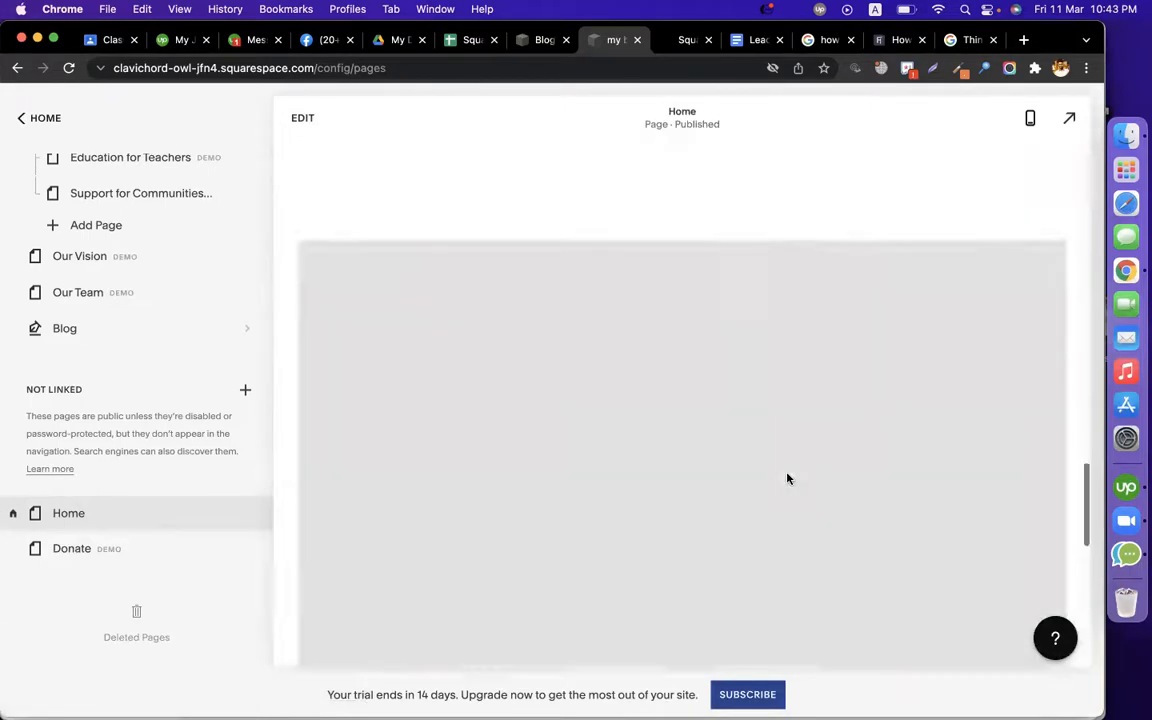
{"action": "scroll", "coordinate": [789, 478], "scroll_direction": "up", "scroll_amount": 6}
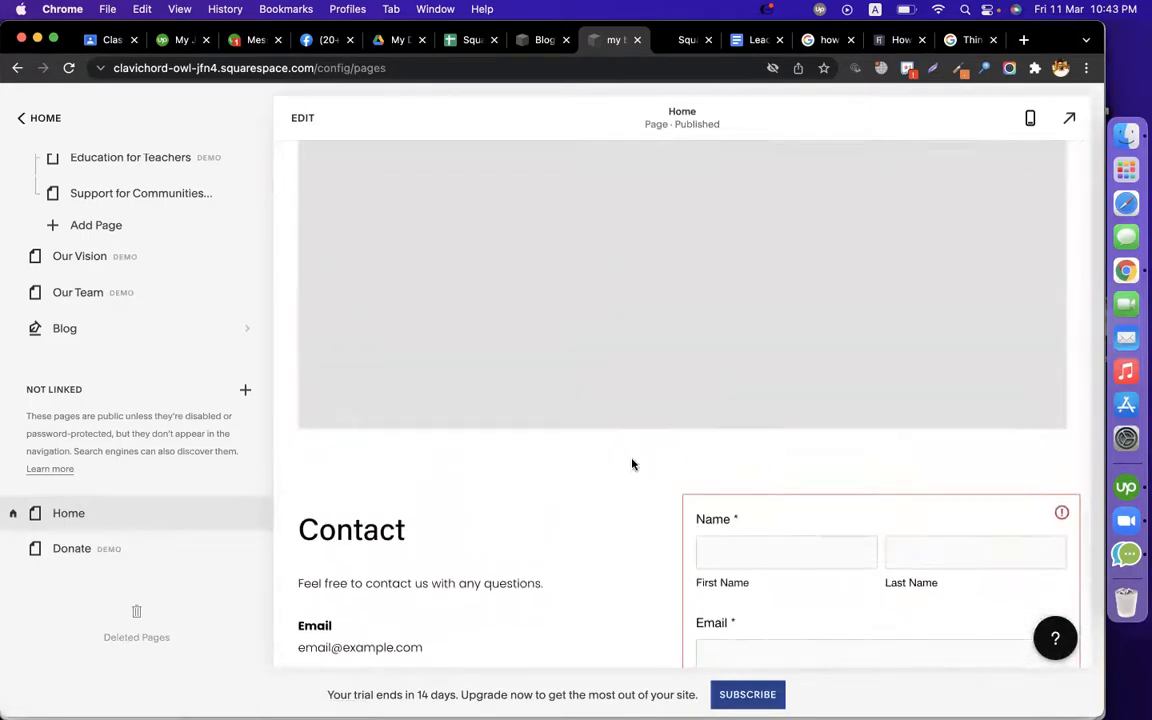
Start editing the Home page and open the choices for a new section just above the Contact section.
{"action": "left_click", "coordinate": [305, 121]}
{"action": "scroll", "coordinate": [720, 610], "scroll_direction": "down", "scroll_amount": 8}
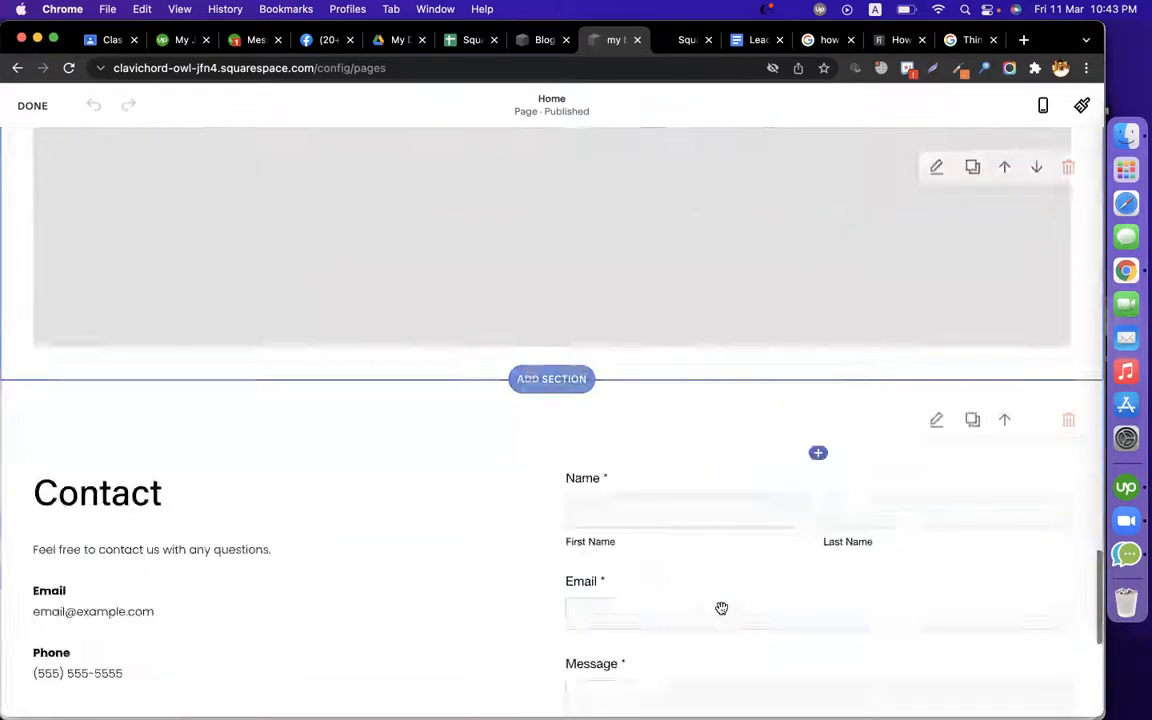
{"action": "scroll", "coordinate": [720, 610], "scroll_direction": "up", "scroll_amount": 5}
{"action": "left_click", "coordinate": [565, 492]}
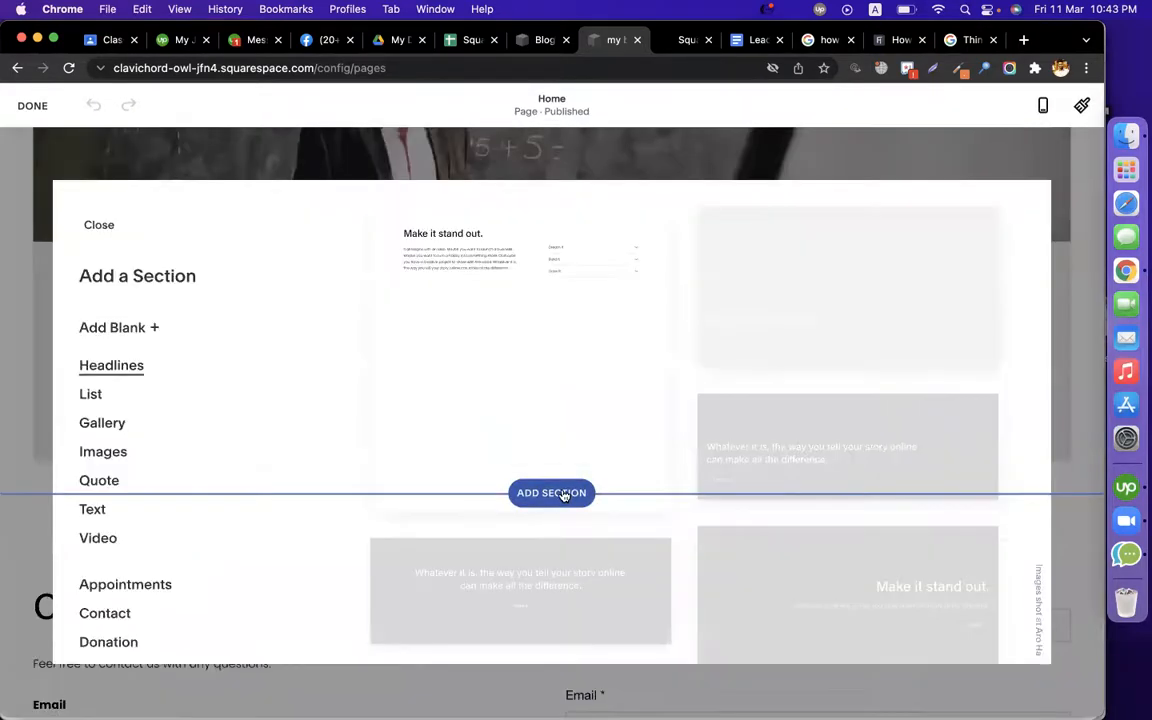
Browse the section categories and add the two-item List section with the centered "Make it stand out." title.
{"action": "scroll", "coordinate": [191, 464], "scroll_direction": "down", "scroll_amount": 1}
{"action": "scroll", "coordinate": [191, 464], "scroll_direction": "down", "scroll_amount": 3}
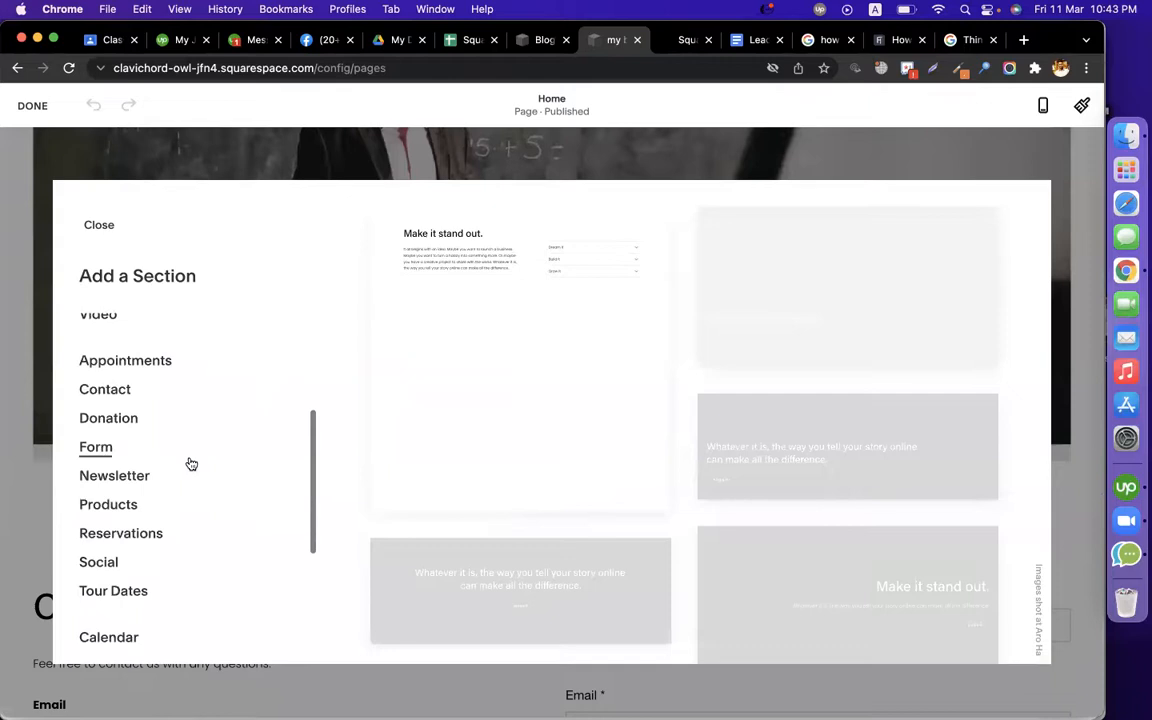
{"action": "scroll", "coordinate": [116, 540], "scroll_direction": "down", "scroll_amount": 3}
{"action": "scroll", "coordinate": [116, 540], "scroll_direction": "down", "scroll_amount": 2}
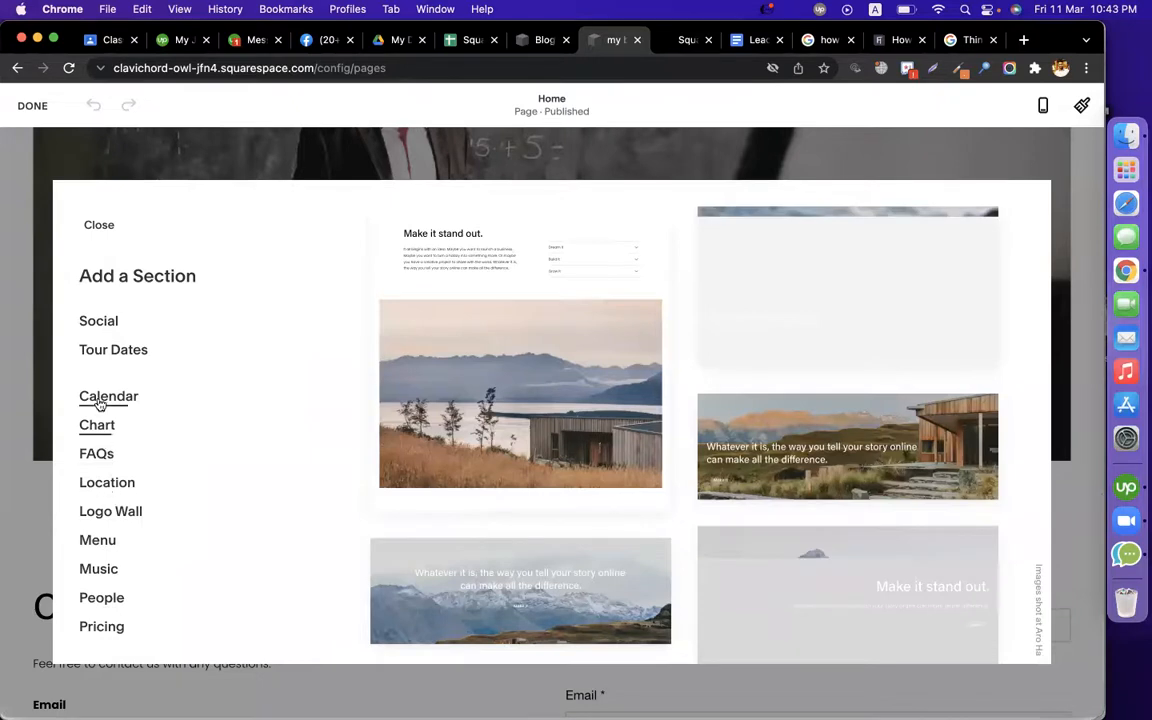
{"action": "scroll", "coordinate": [100, 402], "scroll_direction": "up", "scroll_amount": 6}
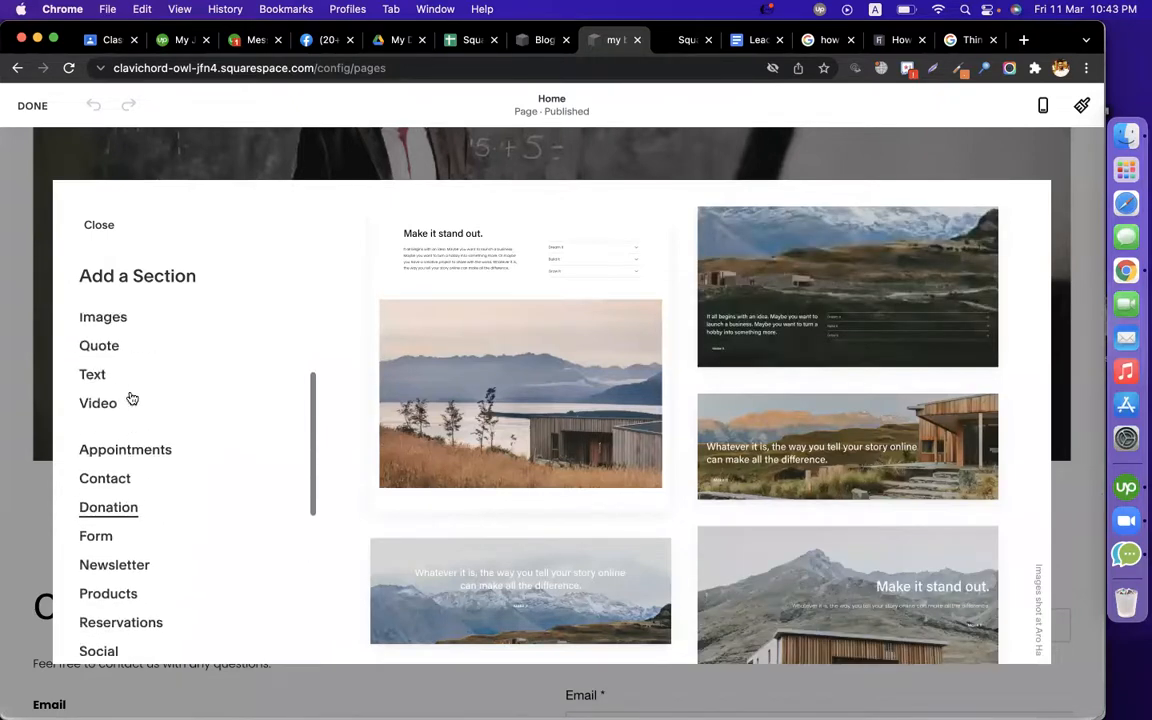
{"action": "scroll", "coordinate": [131, 399], "scroll_direction": "up", "scroll_amount": 2}
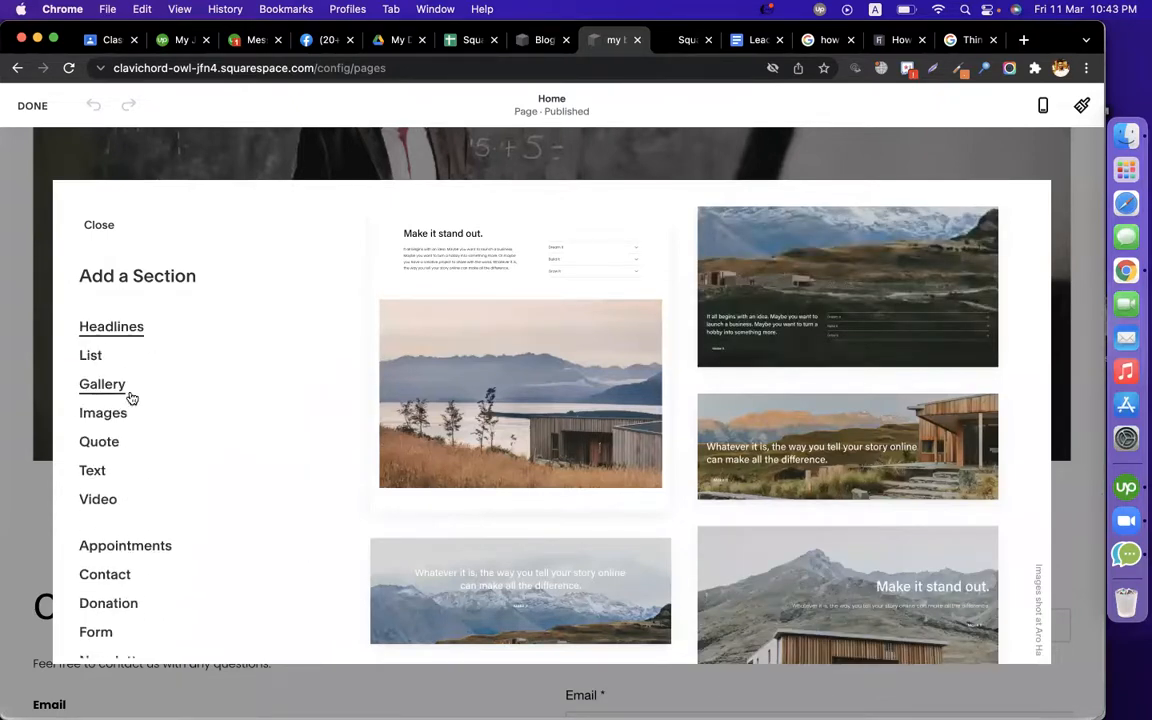
{"action": "scroll", "coordinate": [131, 399], "scroll_direction": "up", "scroll_amount": 1}
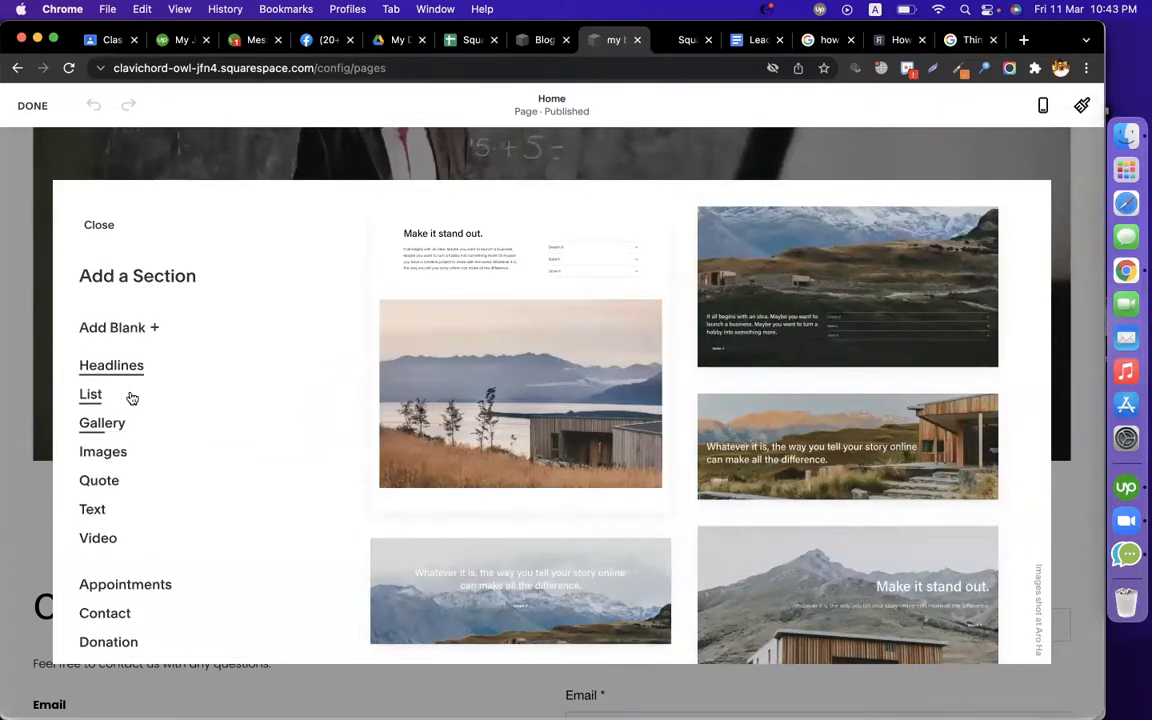
{"action": "left_click", "coordinate": [131, 399]}
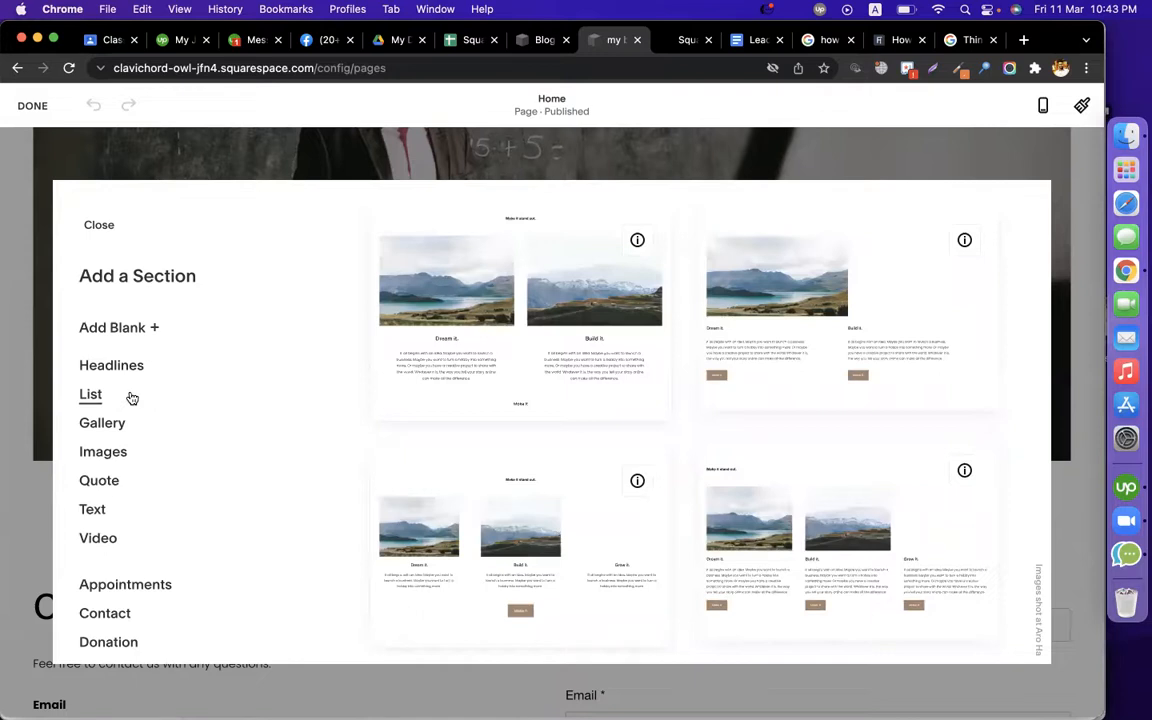
{"action": "left_click", "coordinate": [520, 313]}
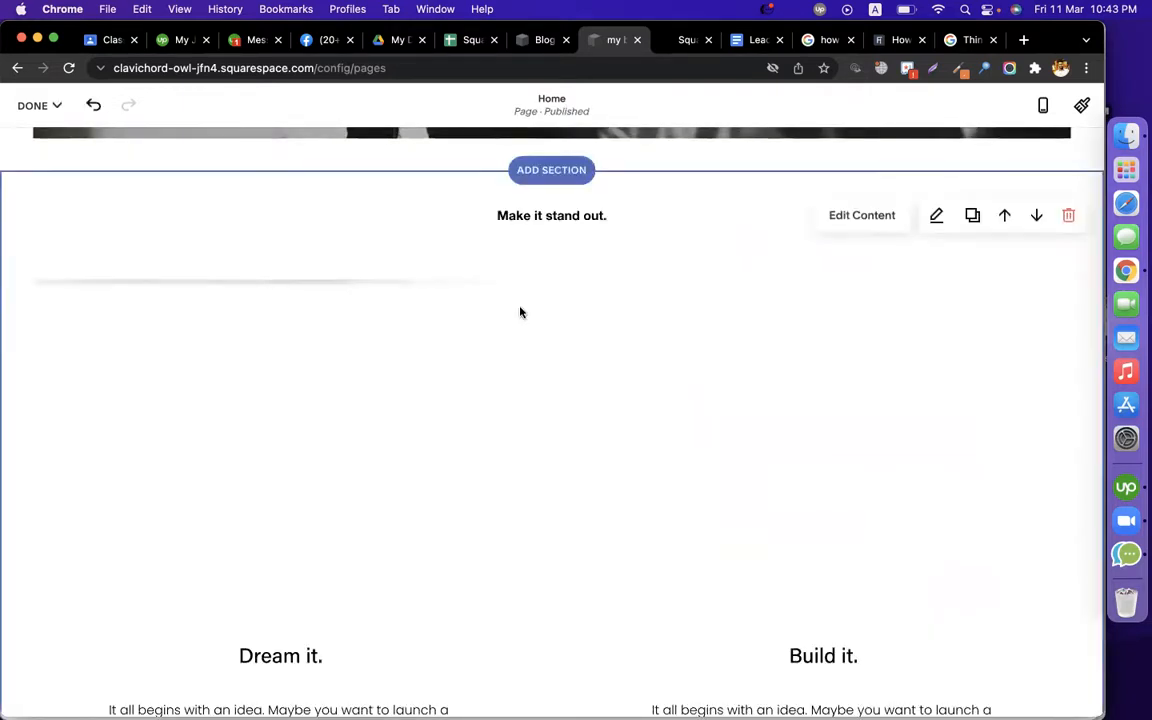
Review the list section's Elements, Content and Design settings, including the alignment and text options of its title.
{"action": "left_click", "coordinate": [879, 215]}
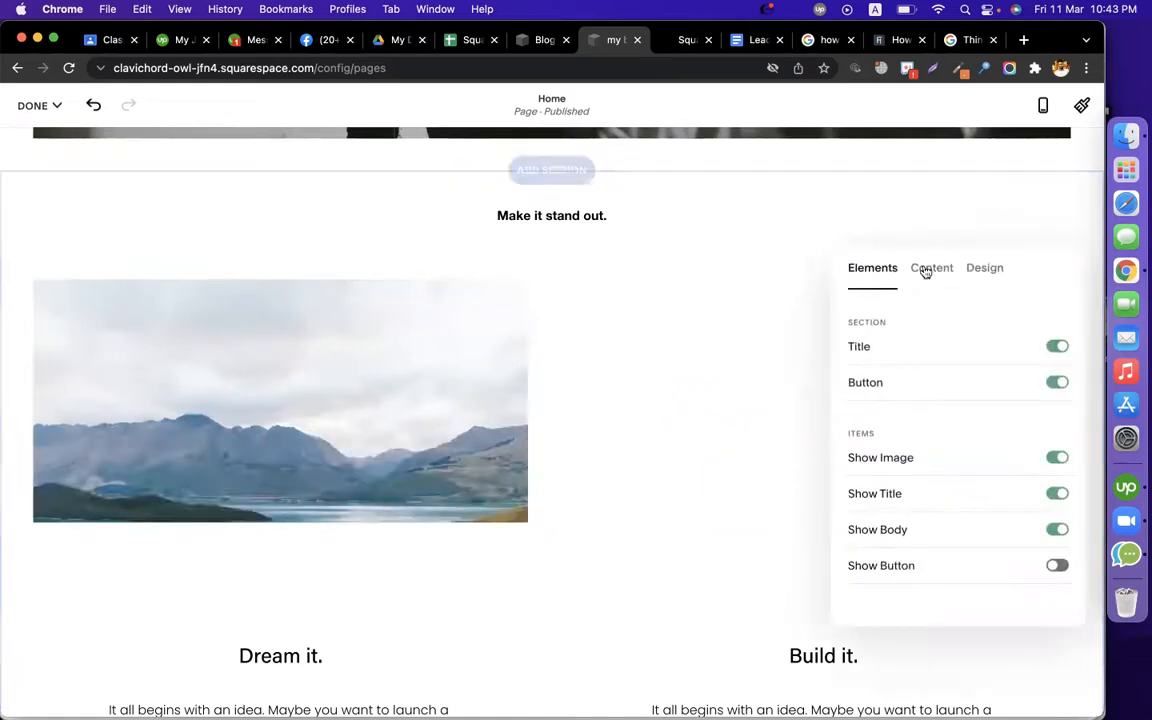
{"action": "left_click", "coordinate": [932, 268]}
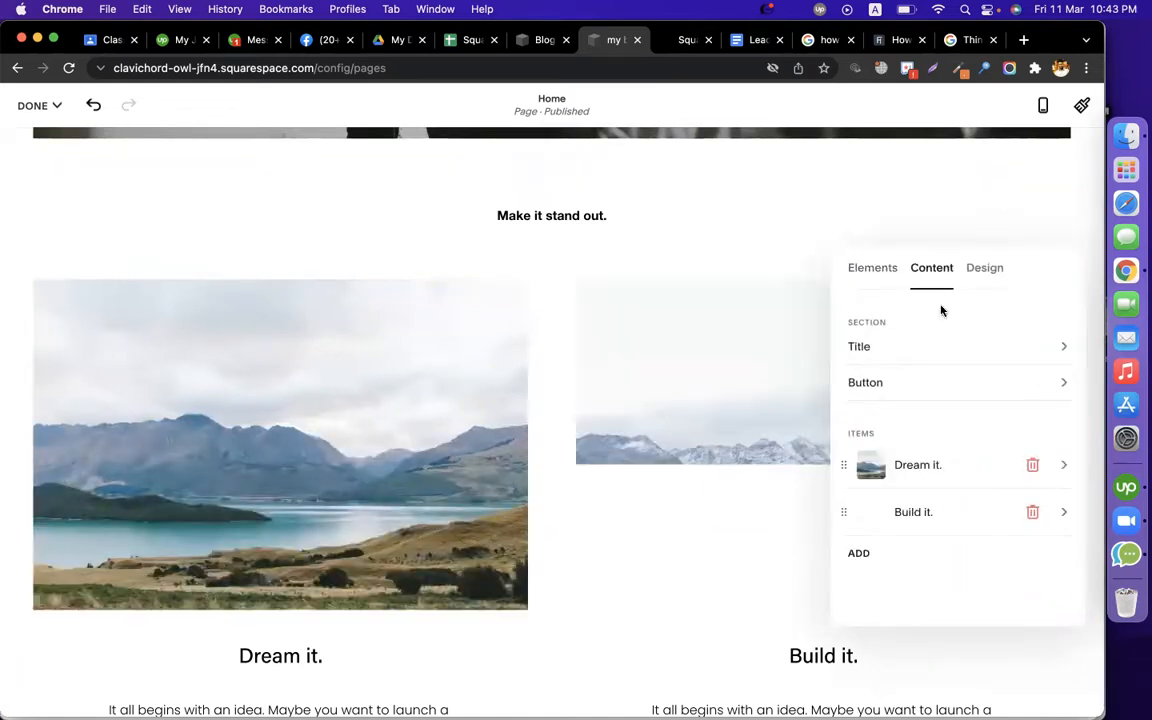
{"action": "left_click", "coordinate": [986, 262]}
{"action": "left_click", "coordinate": [928, 270]}
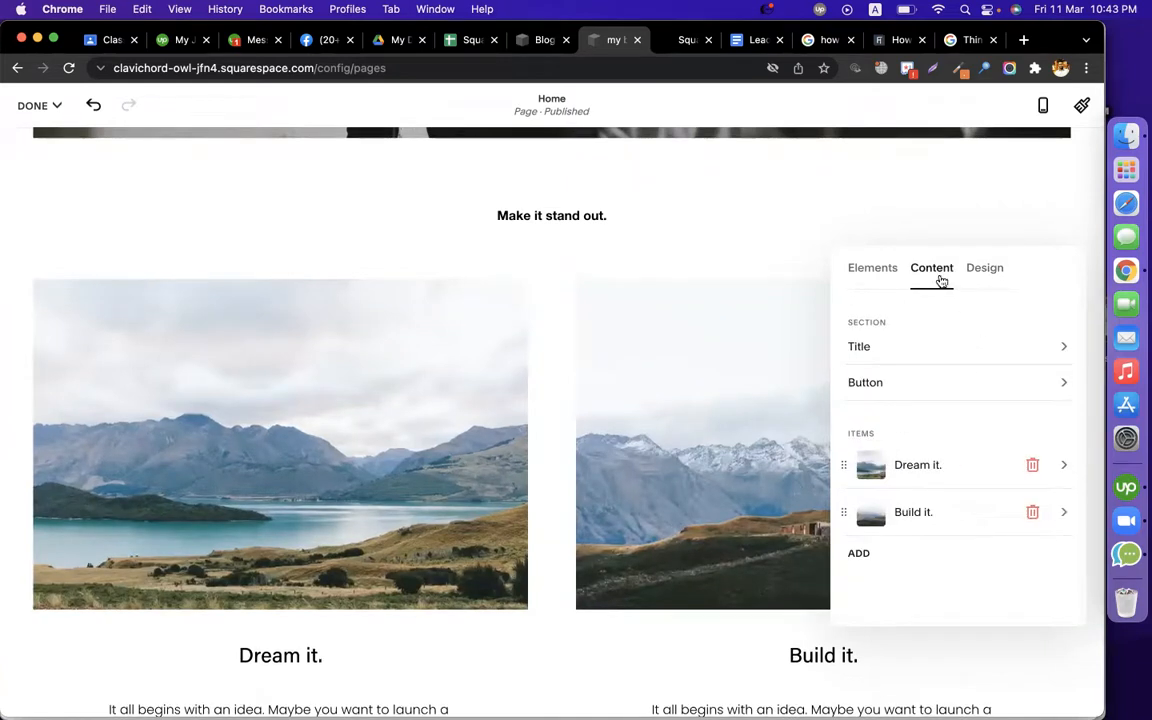
{"action": "left_click", "coordinate": [889, 268]}
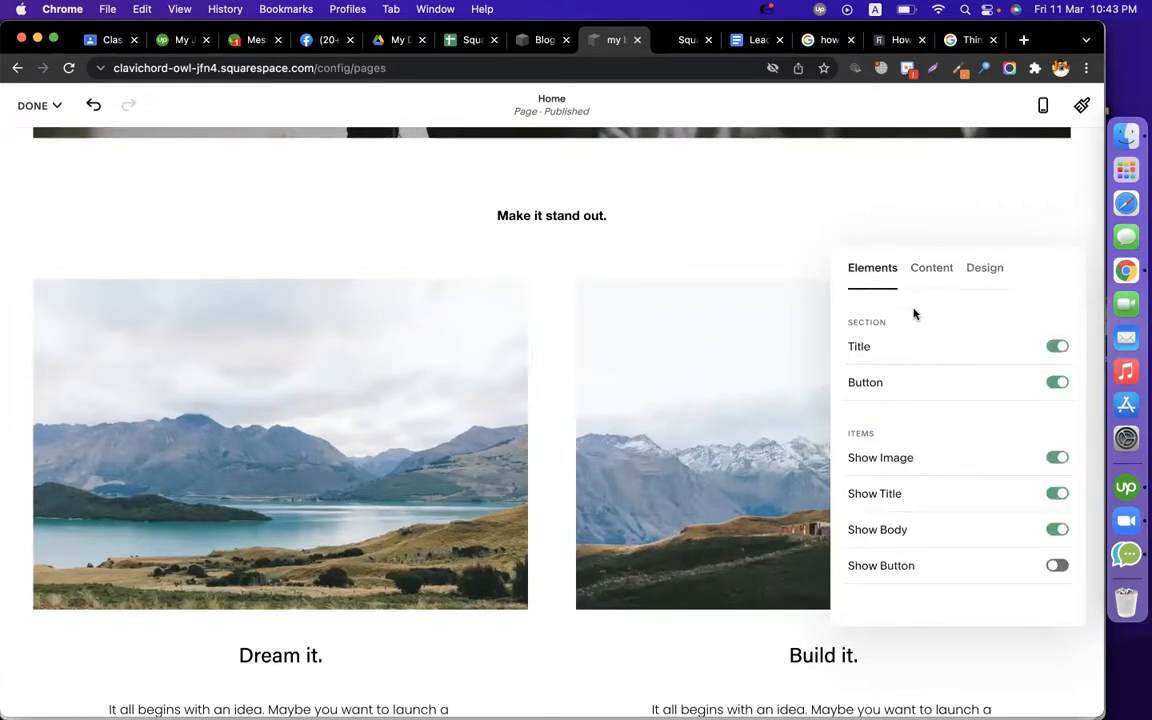
{"action": "left_click", "coordinate": [922, 274]}
{"action": "left_click", "coordinate": [901, 350]}
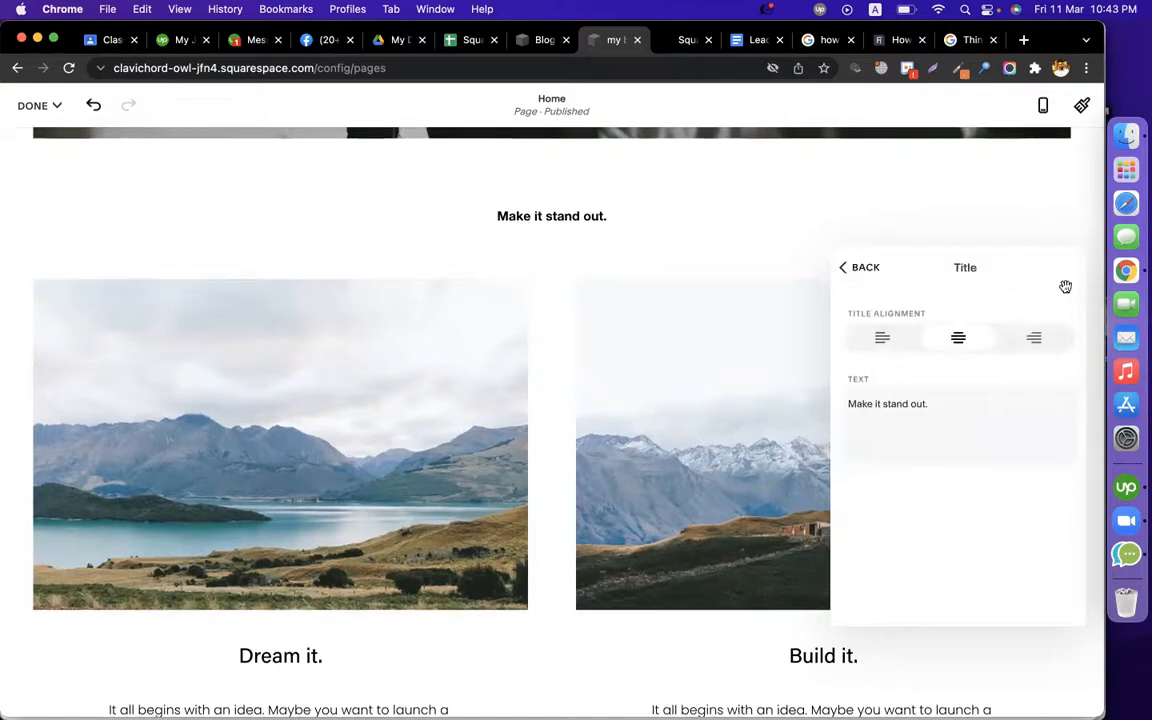
{"action": "left_click", "coordinate": [850, 265]}
{"action": "left_click", "coordinate": [674, 223]}
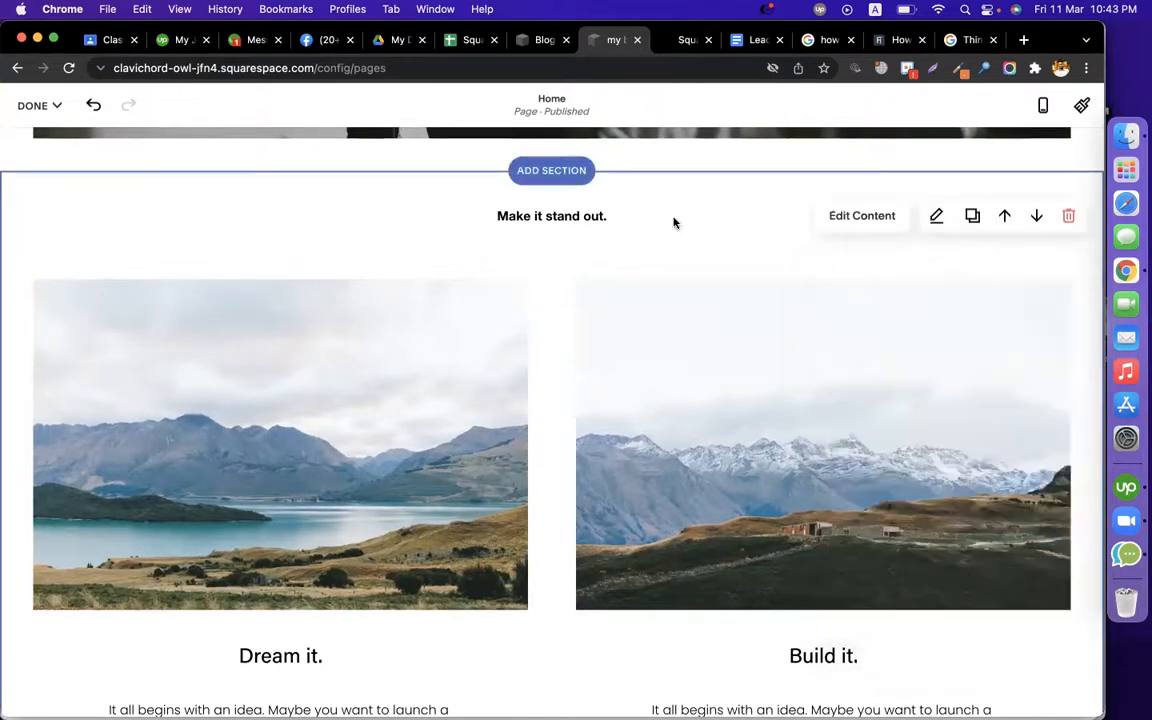
Delete the "Make it stand out." list section from the Home page and return to the page's hero section.
{"action": "left_click", "coordinate": [1068, 216]}
{"action": "left_click", "coordinate": [638, 440]}
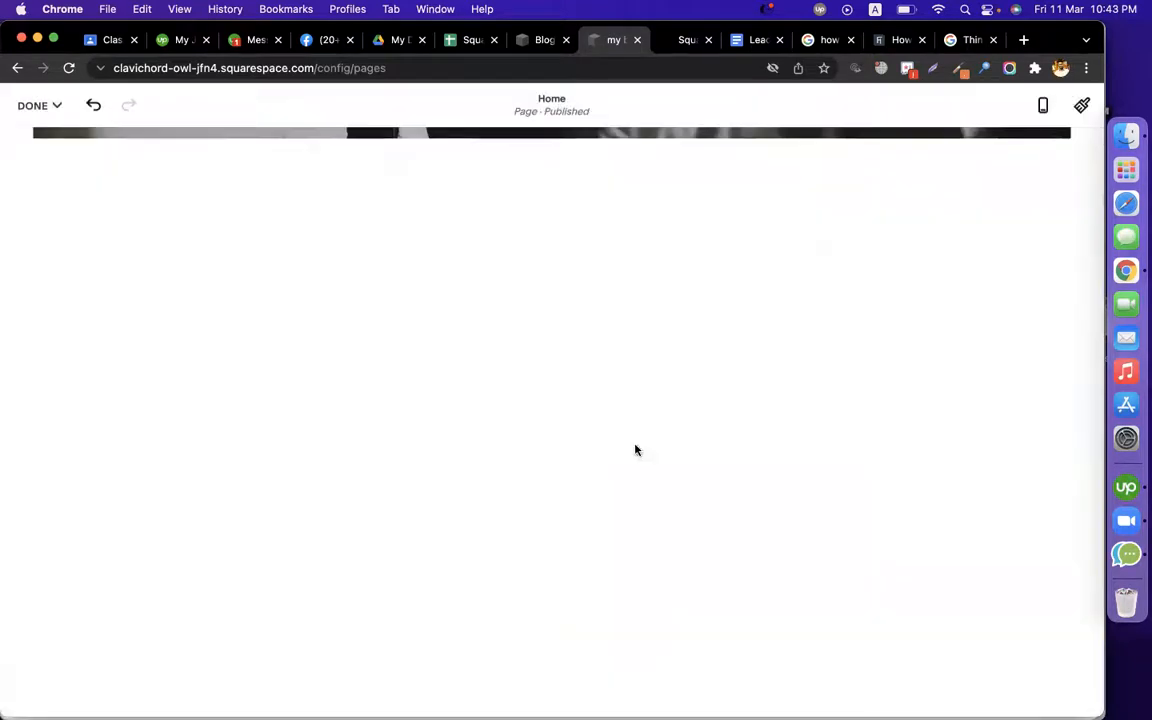
{"action": "scroll", "coordinate": [517, 440], "scroll_direction": "up", "scroll_amount": 10}
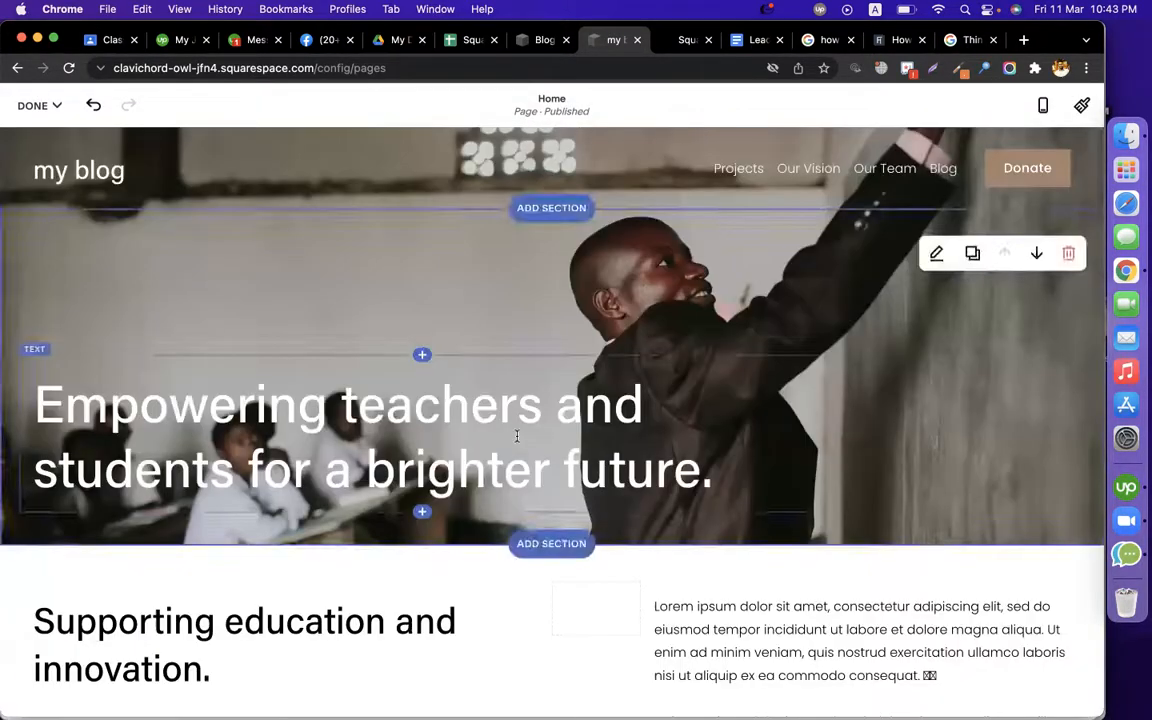